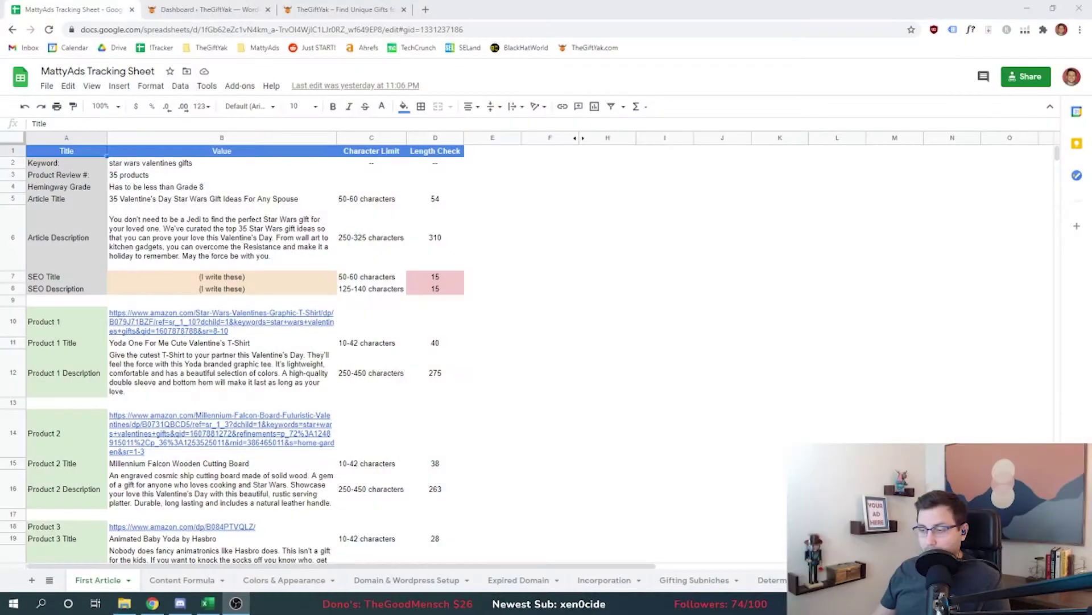
# Open the '35 Valentine's Day Star Wars Gift Ideas For Any Spouse' post on TheGiftYak and select its title
pyautogui.hotkey('ctrl', '3')
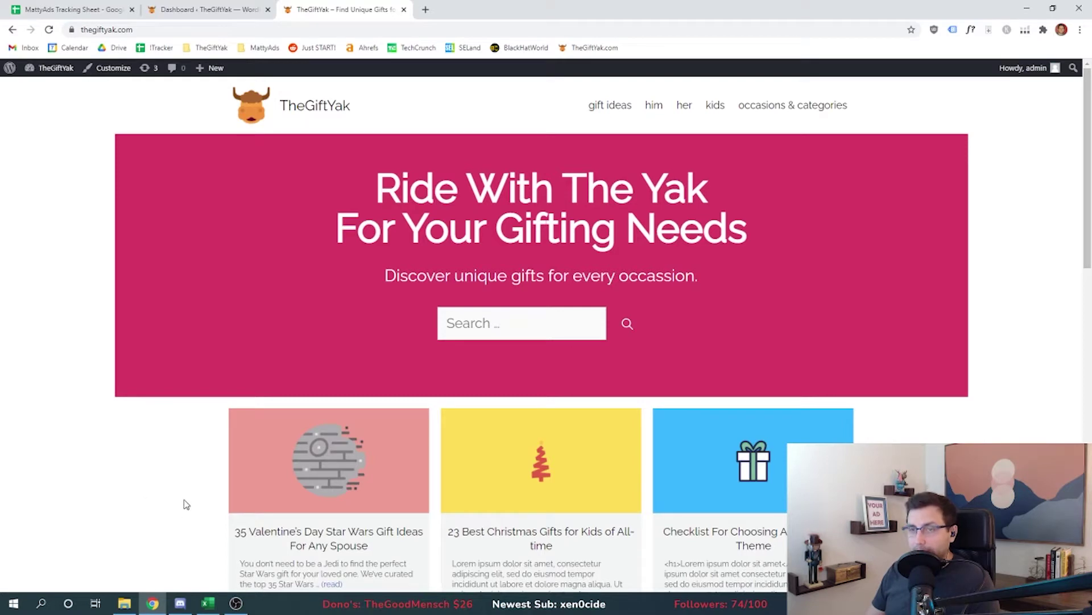
pyautogui.scroll(-1, 185, 500)
pyautogui.click(245, 474)
pyautogui.tripleClick(872, 178)
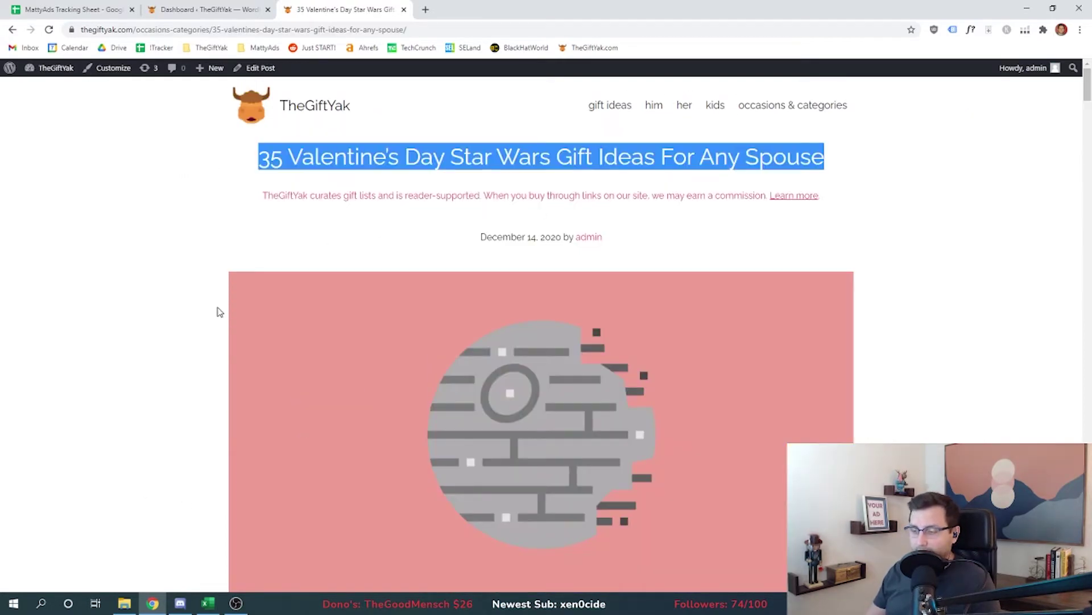
pyautogui.hotkey('ctrl', 'shift', 'Right')
pyautogui.hotkey('ctrl', 'shift', 'Right')
pyautogui.hotkey('ctrl', 'shift', 'Right')
pyautogui.hotkey('ctrl', 'shift', 'Right')
pyautogui.hotkey('ctrl', 'shift', 'Right')
pyautogui.hotkey('ctrl', 'shift', 'Right')
pyautogui.hotkey('ctrl', 'shift', 'Right')
pyautogui.hotkey('ctrl', 'shift', 'Right')
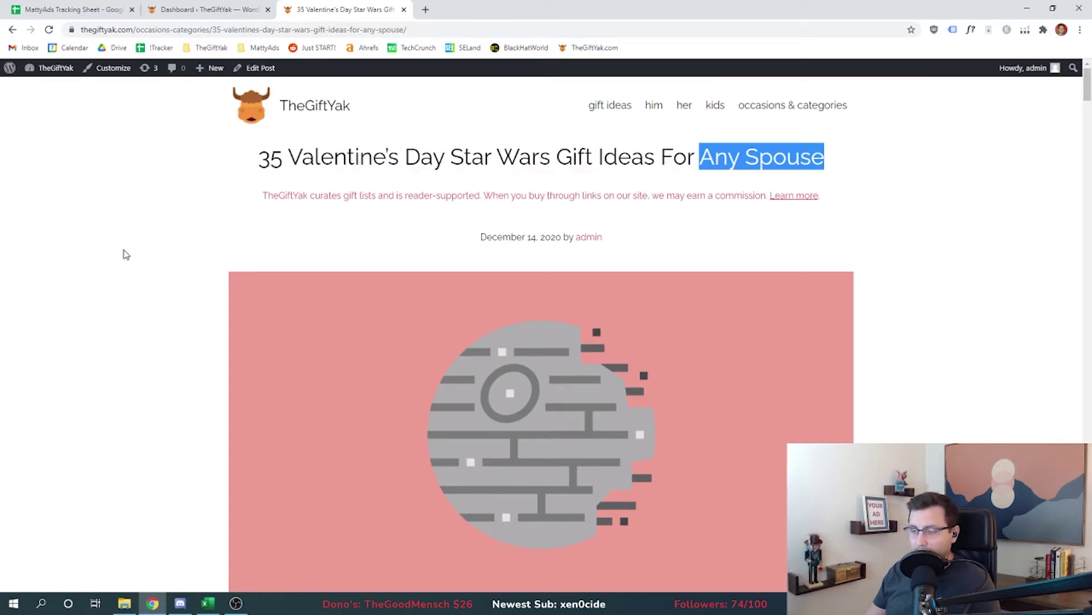
# Read through the post's intro down to gift items like the Yoda One For Me T-Shirt
pyautogui.scroll(-2, 194, 358)
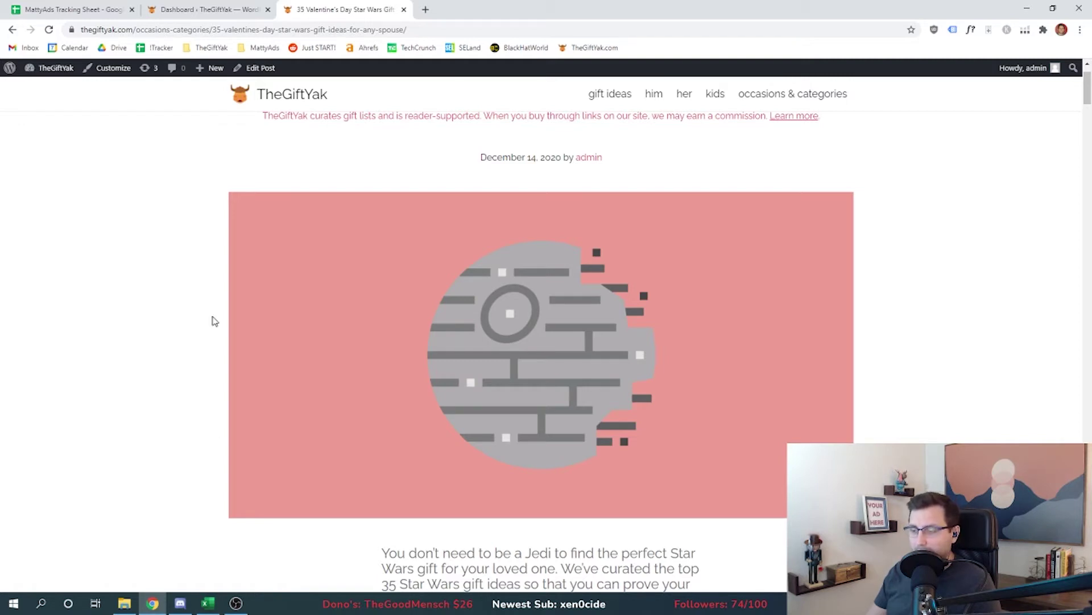
pyautogui.scroll(-1, 212, 322)
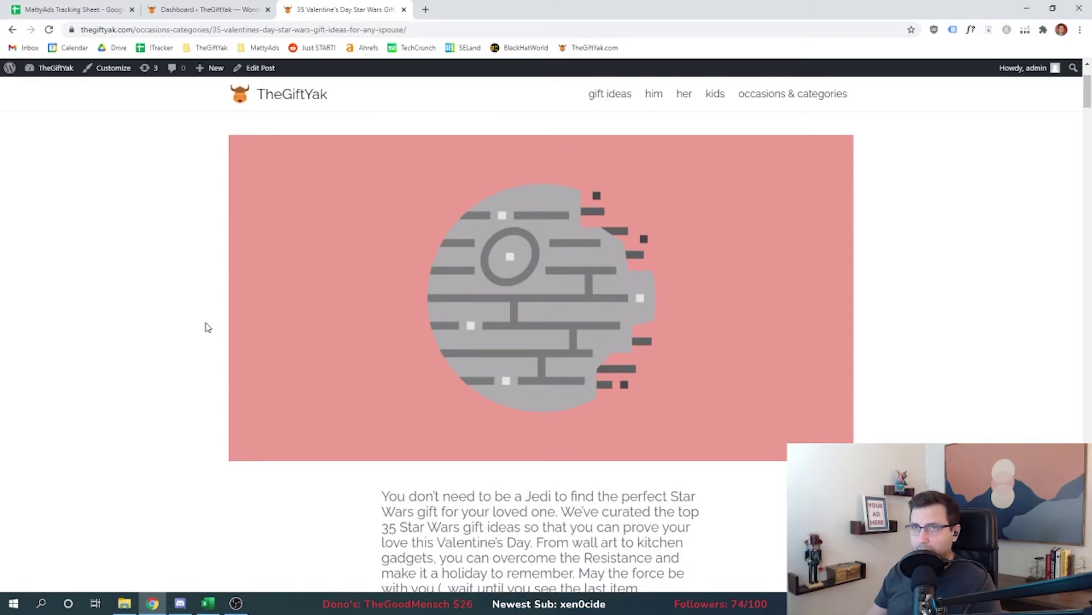
pyautogui.moveTo(208, 328); pyautogui.dragTo(213, 366)
pyautogui.scroll(-4, 210, 347)
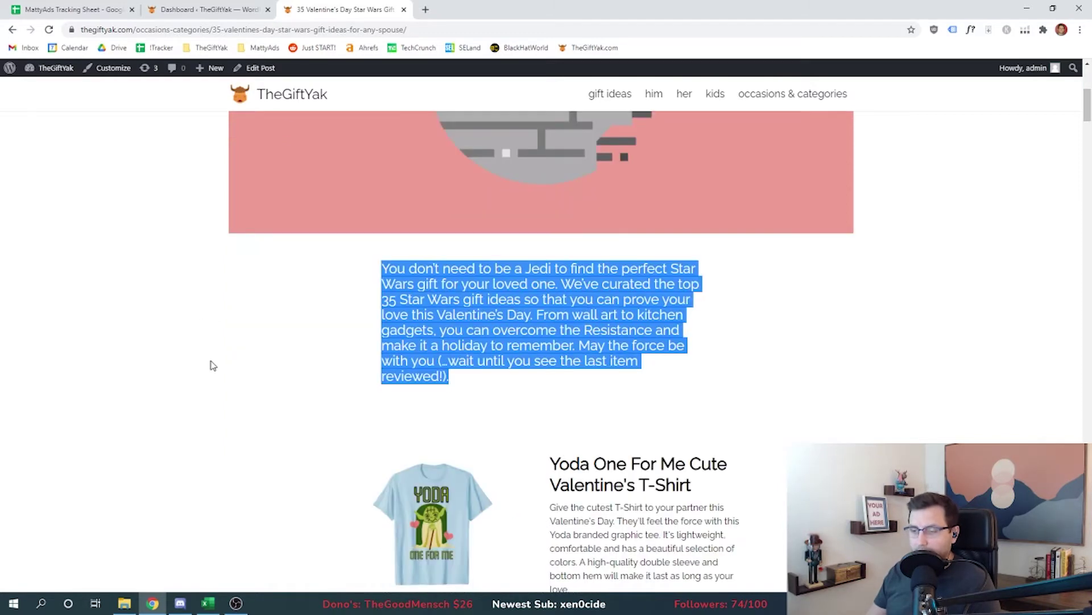
pyautogui.scroll(-5, 213, 365)
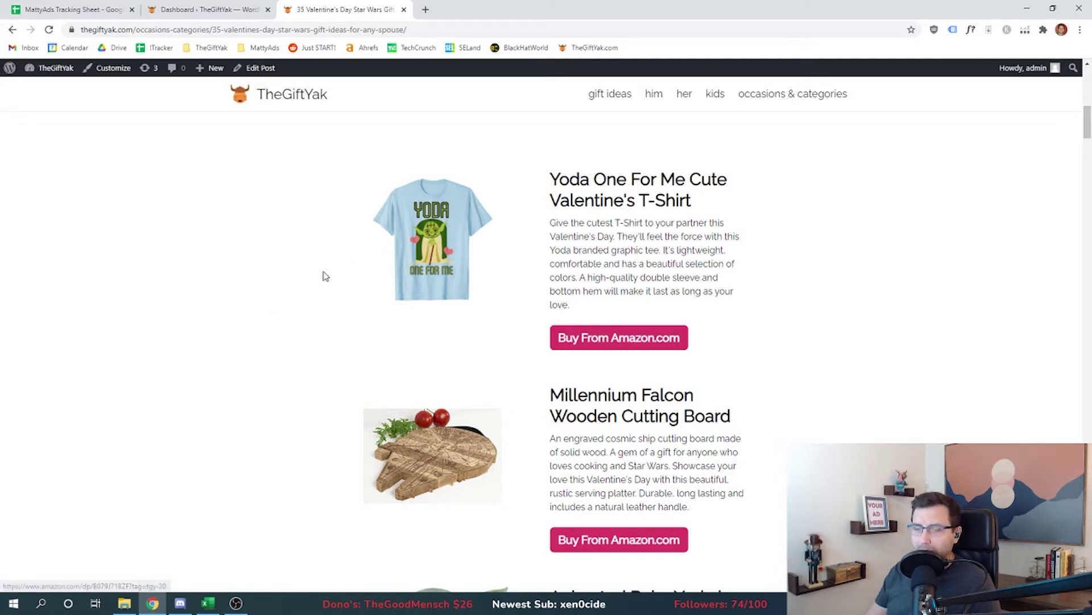
# Scroll through the post's full gift list down to the R2-D2 pen and lightsaber picks
pyautogui.scroll(-2, 313, 341)
pyautogui.scroll(-3, 331, 383)
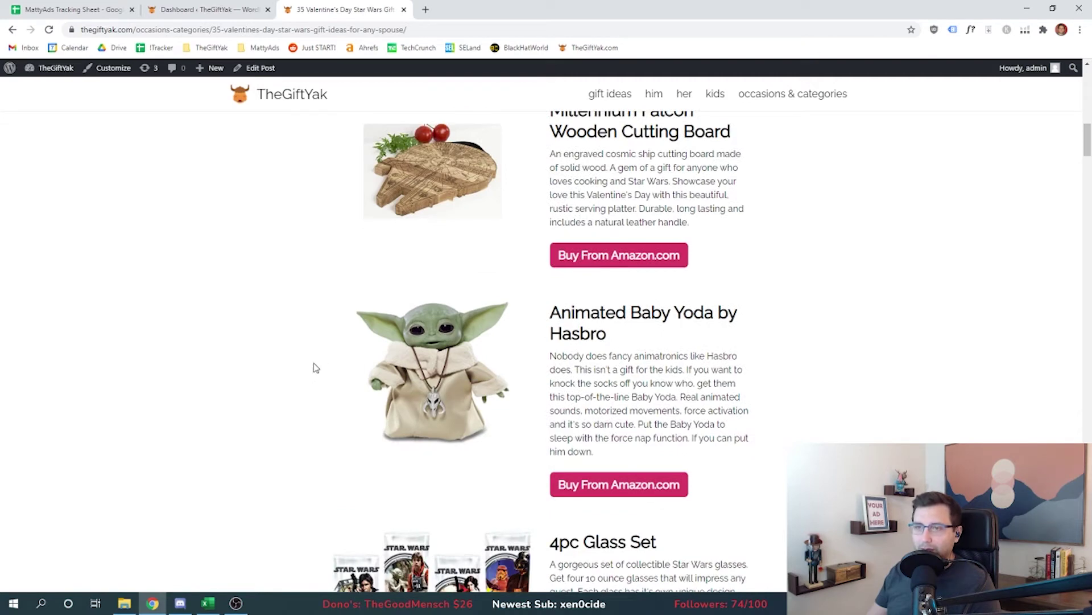
pyautogui.scroll(-4, 311, 370)
pyautogui.scroll(-3, 301, 398)
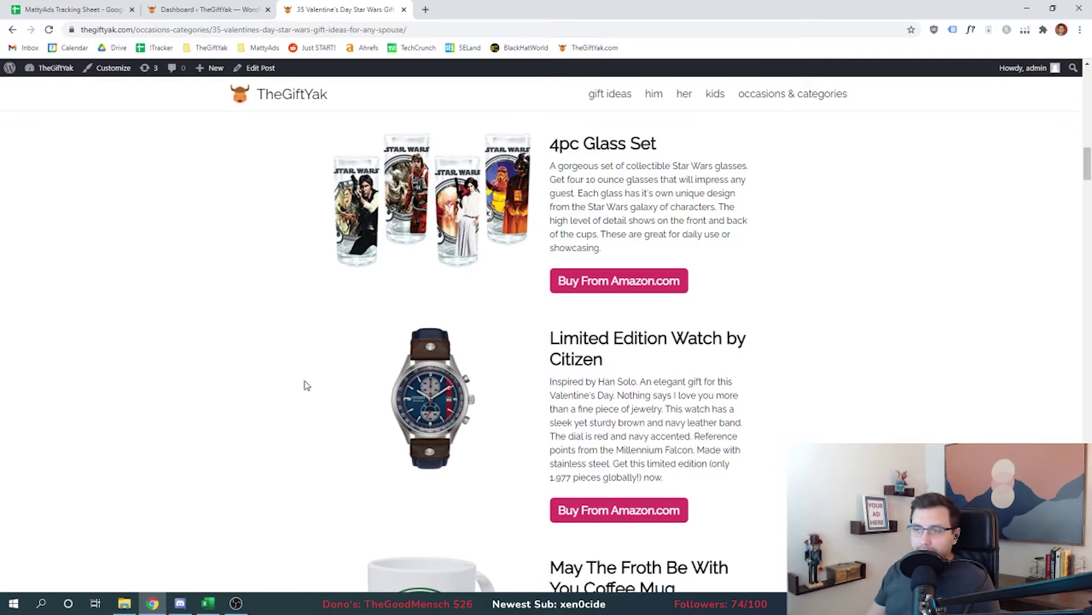
pyautogui.scroll(-10, 310, 393)
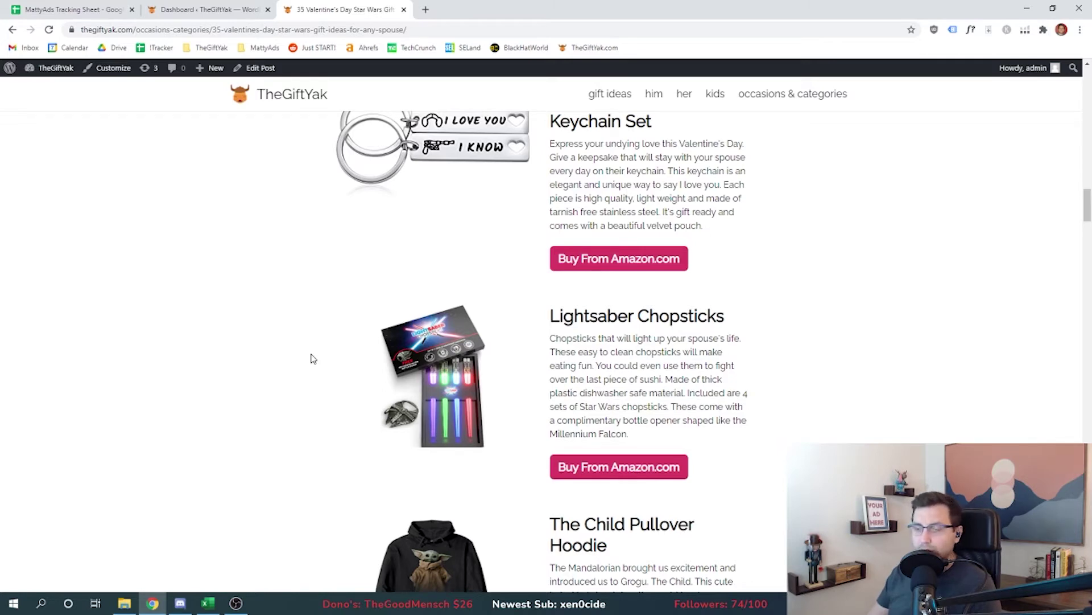
pyautogui.scroll(-7, 312, 361)
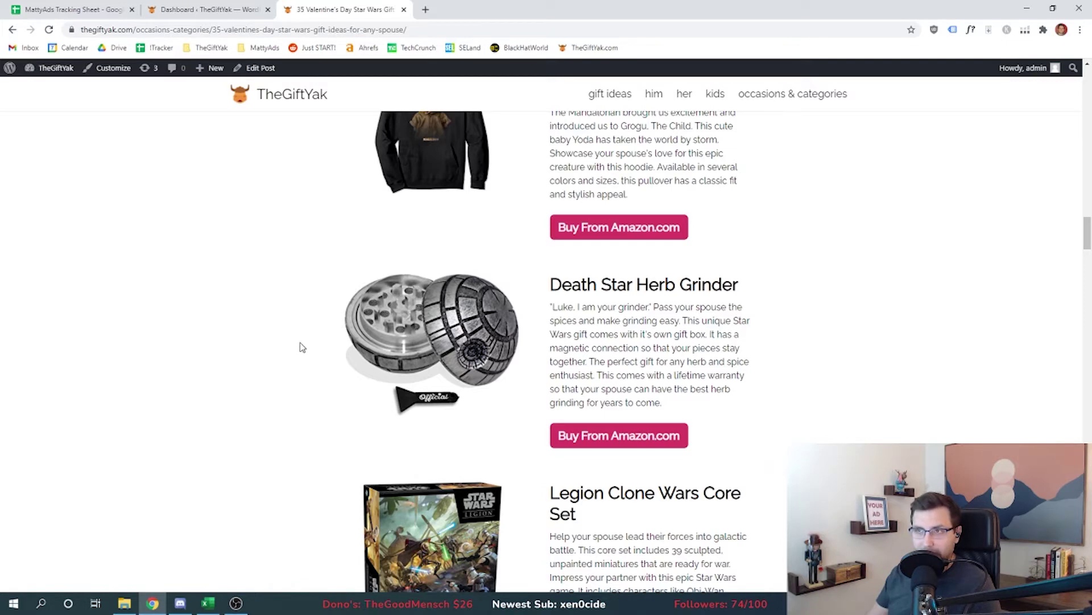
pyautogui.scroll(-20, 299, 335)
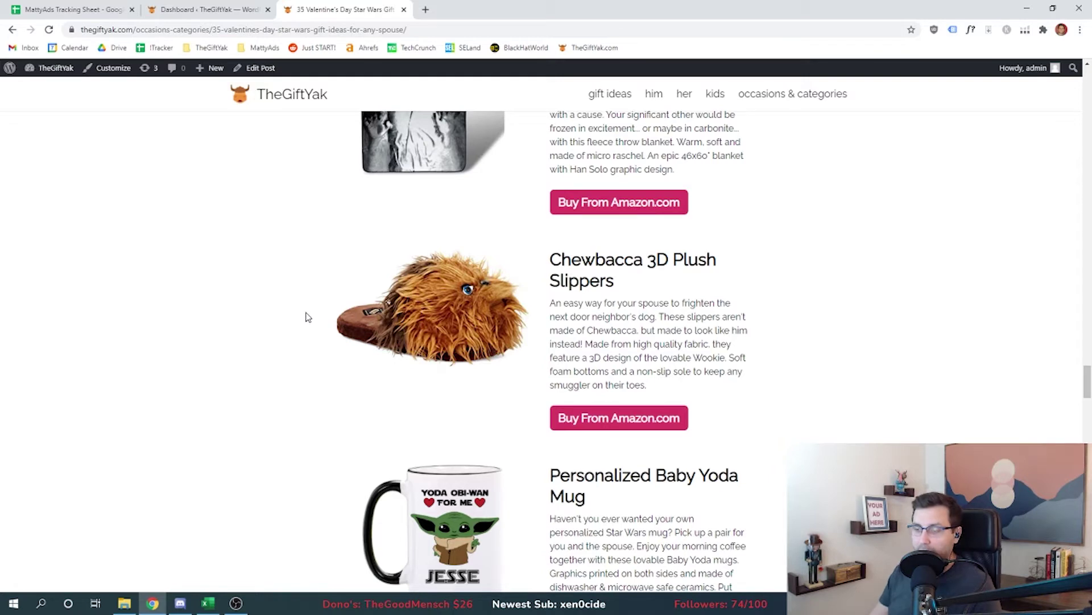
pyautogui.scroll(-10, 307, 342)
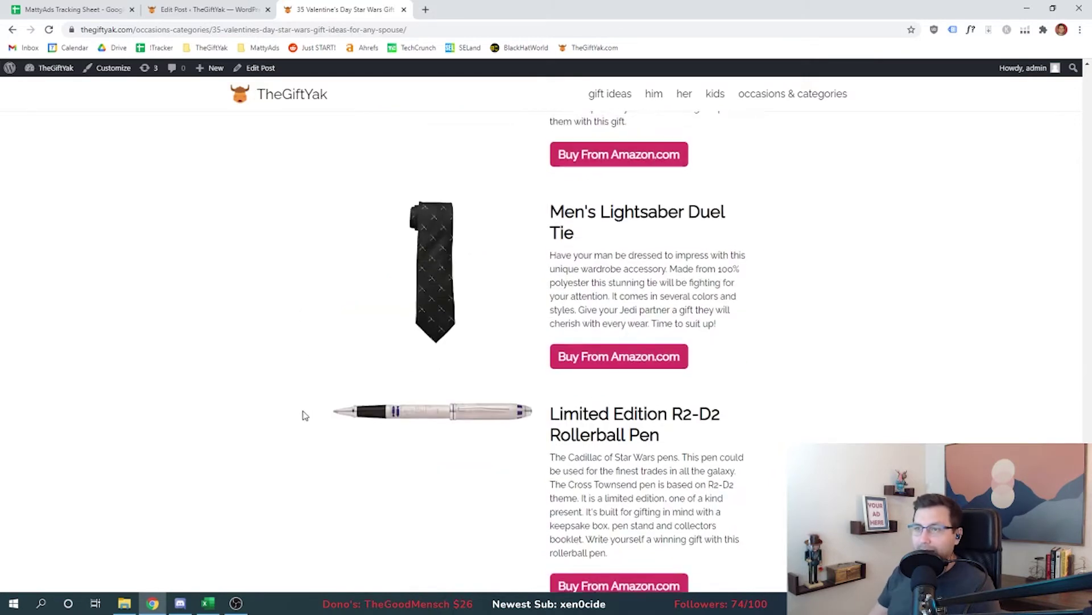
pyautogui.scroll(-2, 254, 405)
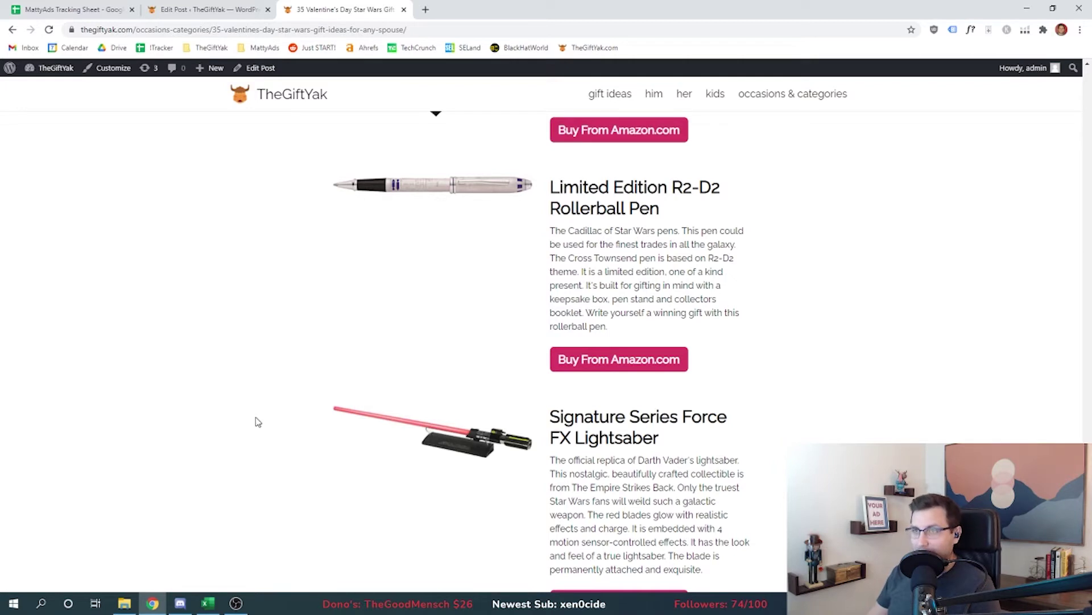
pyautogui.scroll(-1, 274, 397)
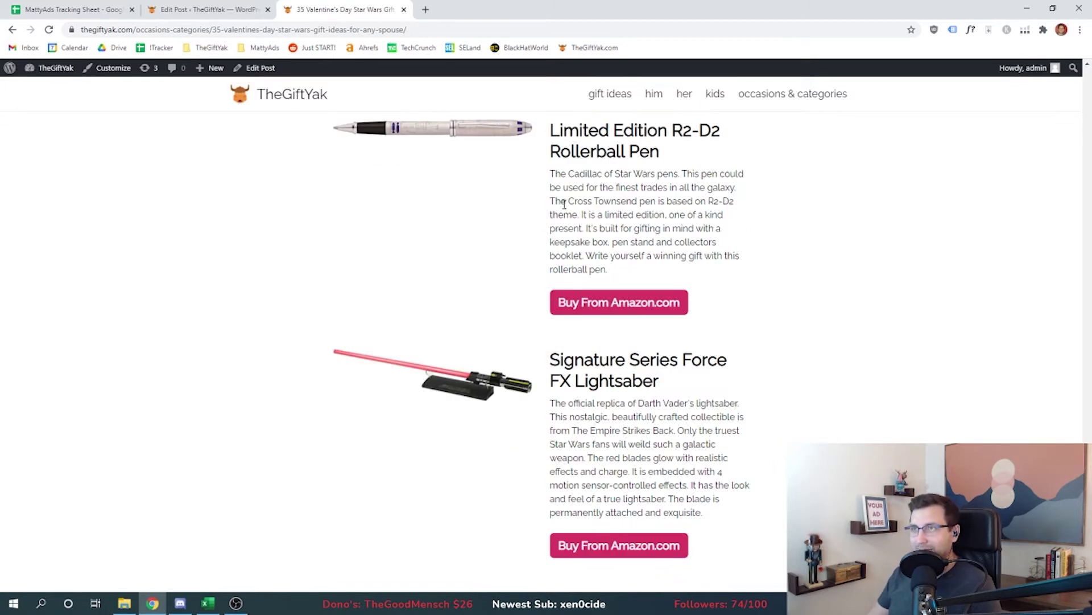
# Select the pen and lightsaber description text, then return to the tracking spreadsheet
pyautogui.moveTo(549, 173); pyautogui.dragTo(678, 177)
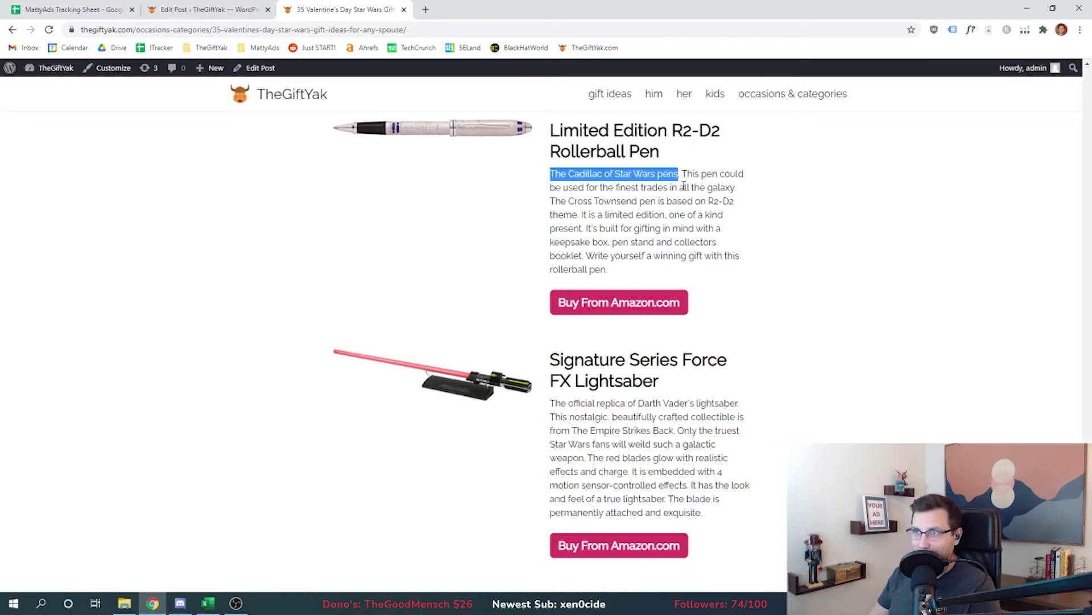
pyautogui.moveTo(550, 403); pyautogui.dragTo(736, 404)
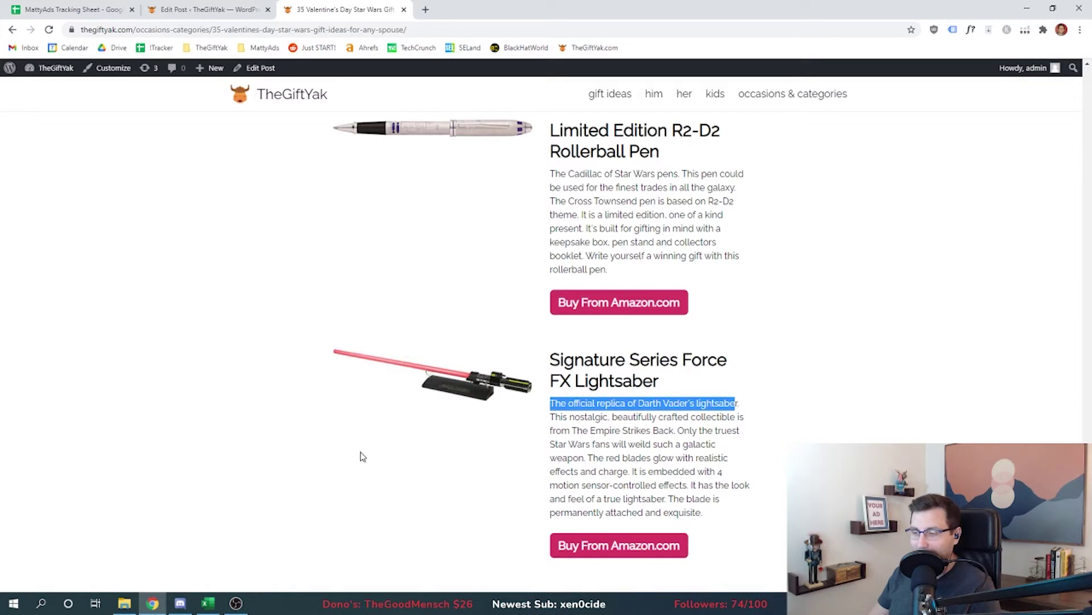
pyautogui.click(252, 375)
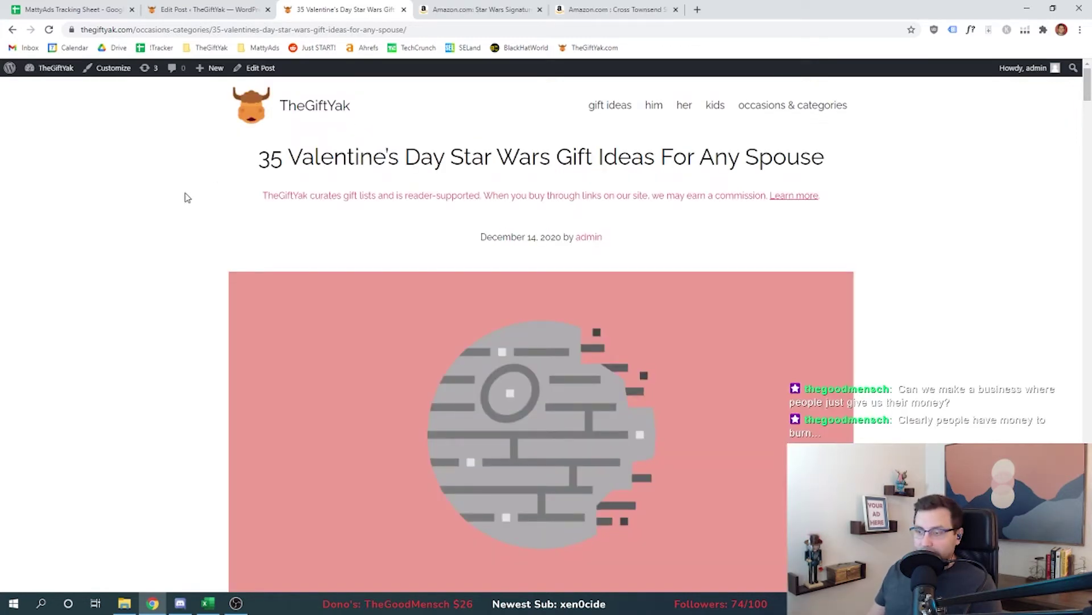
pyautogui.hotkey('ctrl', '1')
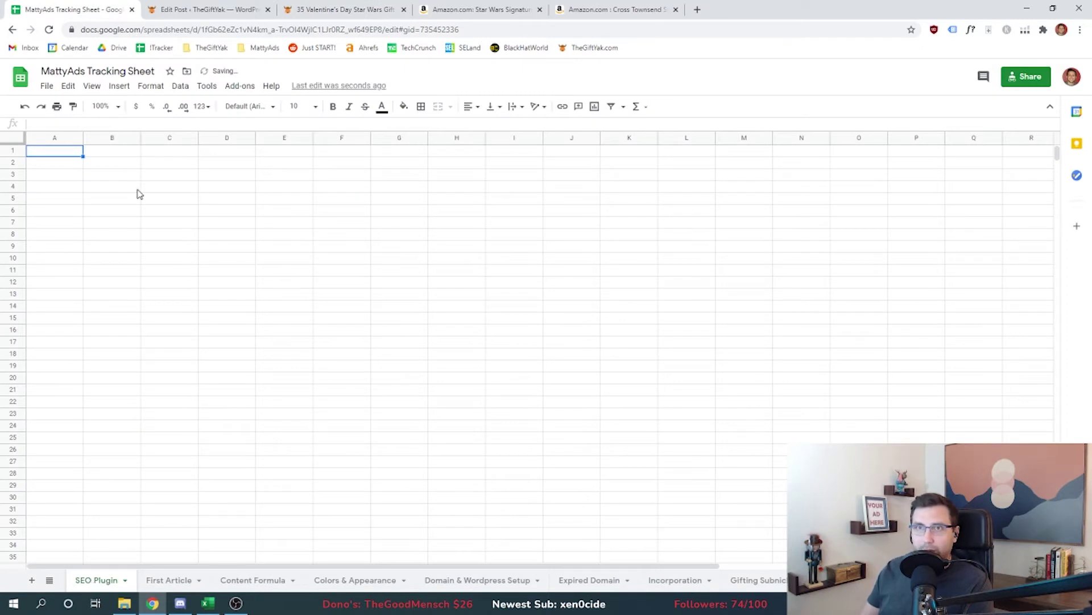
# Enter a 'Plugins' header in B4 with a blue fill, ready to list plugins in B5
pyautogui.click(136, 189)
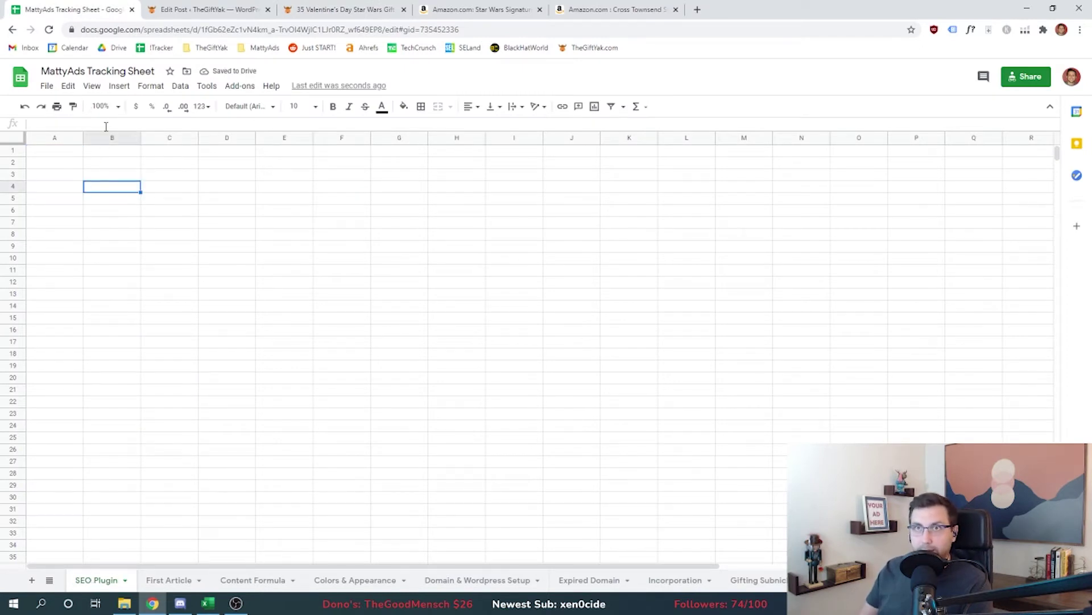
pyautogui.write('Plugins')
pyautogui.click(405, 106)
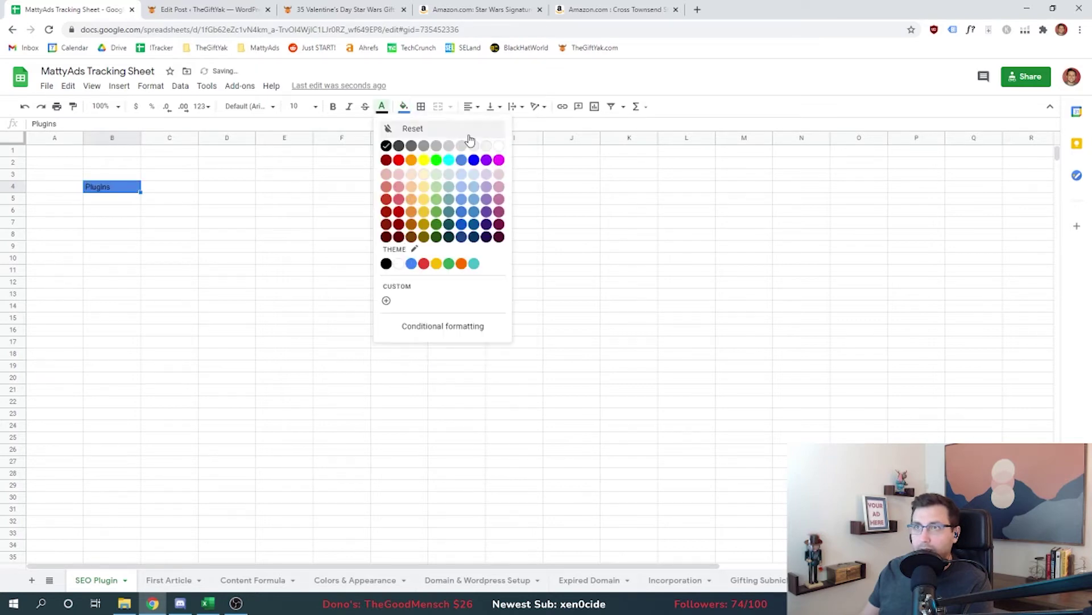
pyautogui.click(483, 160)
pyautogui.click(119, 201)
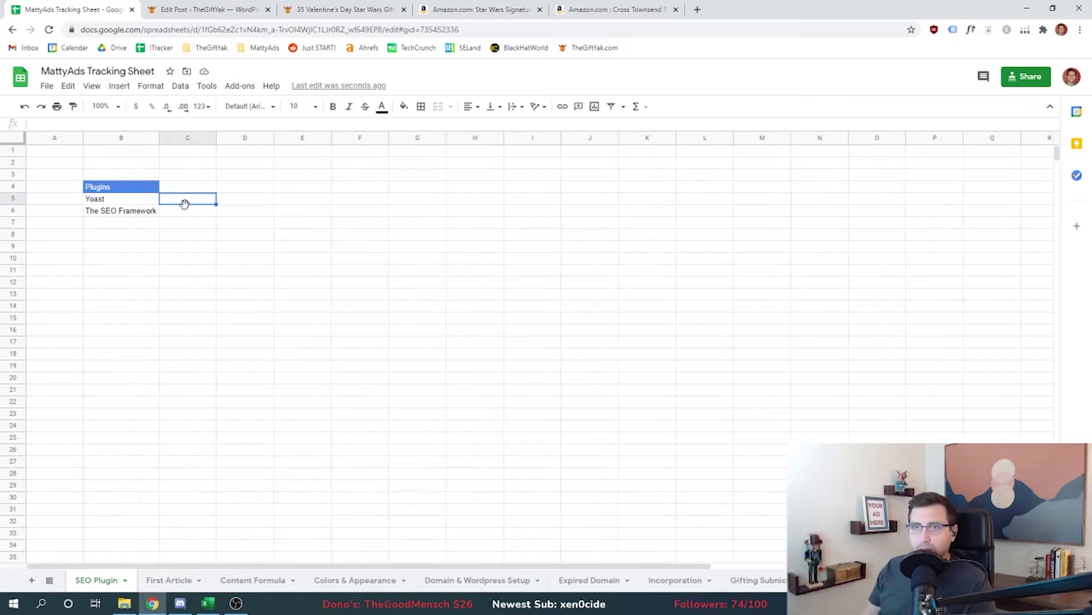
# Hide the sheet's gridlines and close the two Amazon product tabs
pyautogui.click(91, 85)
pyautogui.click(108, 135)
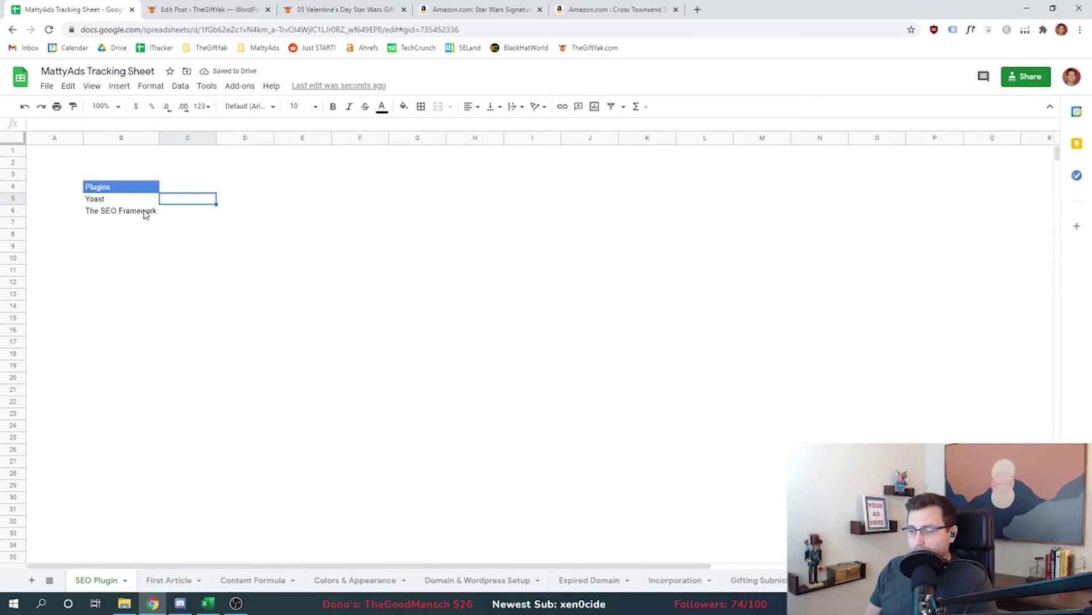
pyautogui.click(677, 9)
pyautogui.click(539, 9)
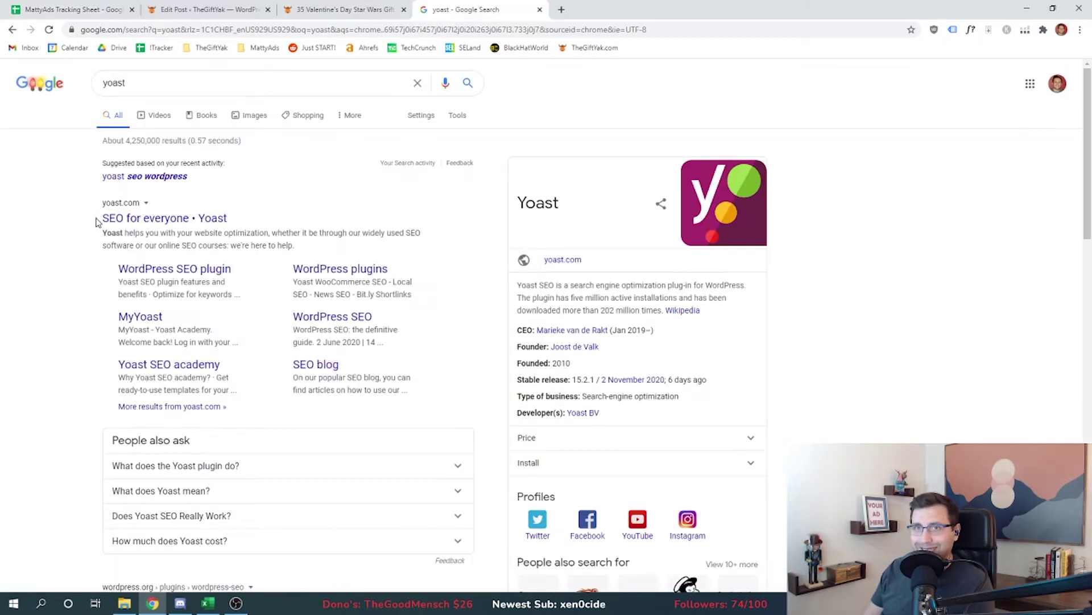
# Go to Yoast.com's Yoast SEO plugin page from the search results
pyautogui.click(111, 220)
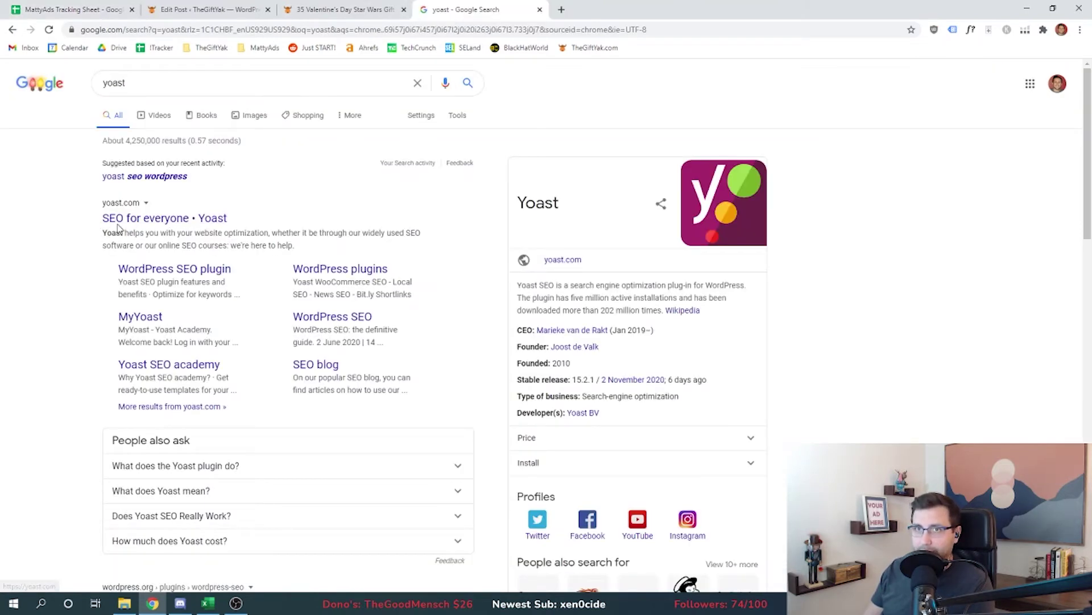
pyautogui.scroll(-10, 185, 291)
pyautogui.scroll(8, 185, 292)
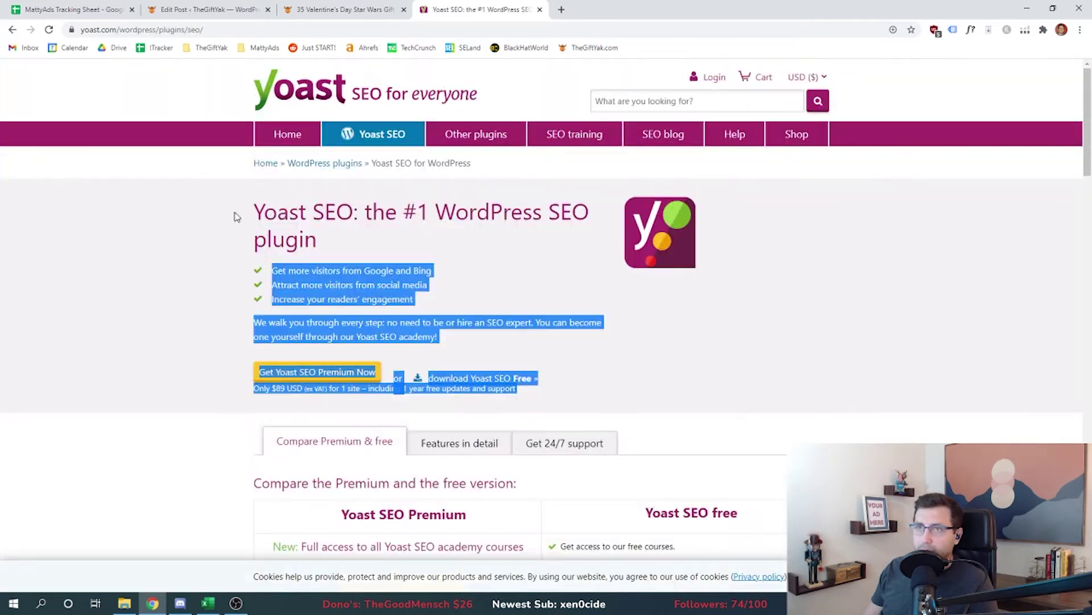
pyautogui.click(236, 216)
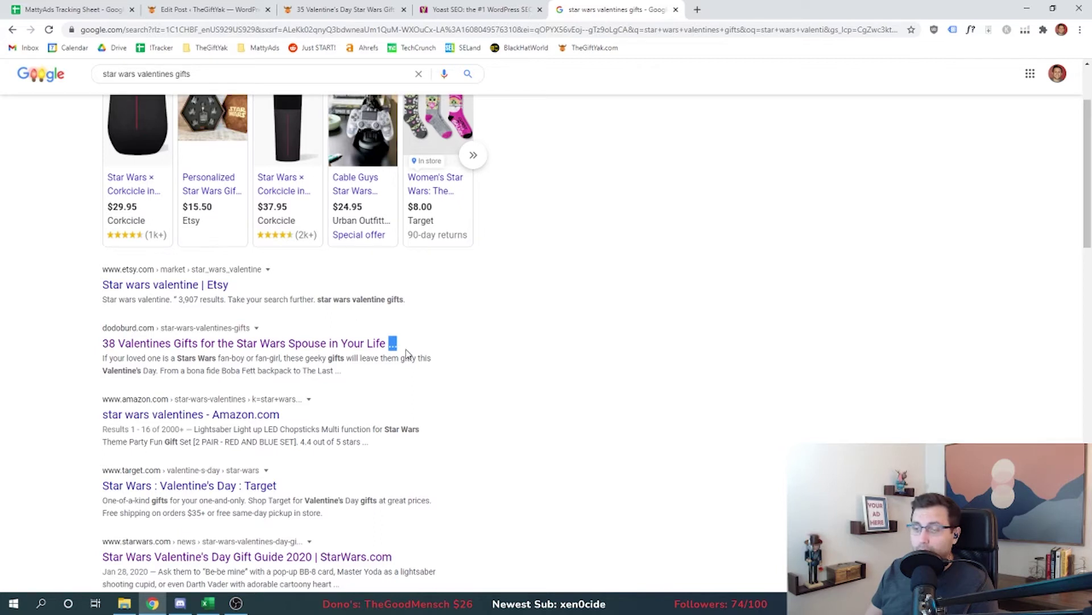
# Look over the dodoburd result's title, then start a new blank tab
pyautogui.moveTo(408, 354); pyautogui.dragTo(96, 349)
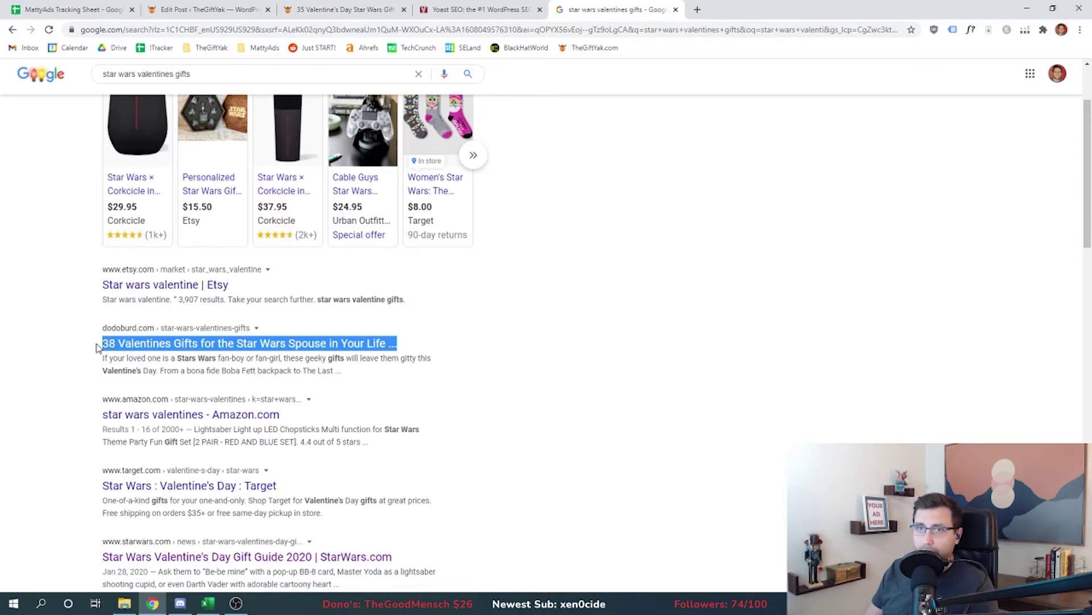
pyautogui.moveTo(344, 375); pyautogui.dragTo(336, 369)
pyautogui.click(366, 375)
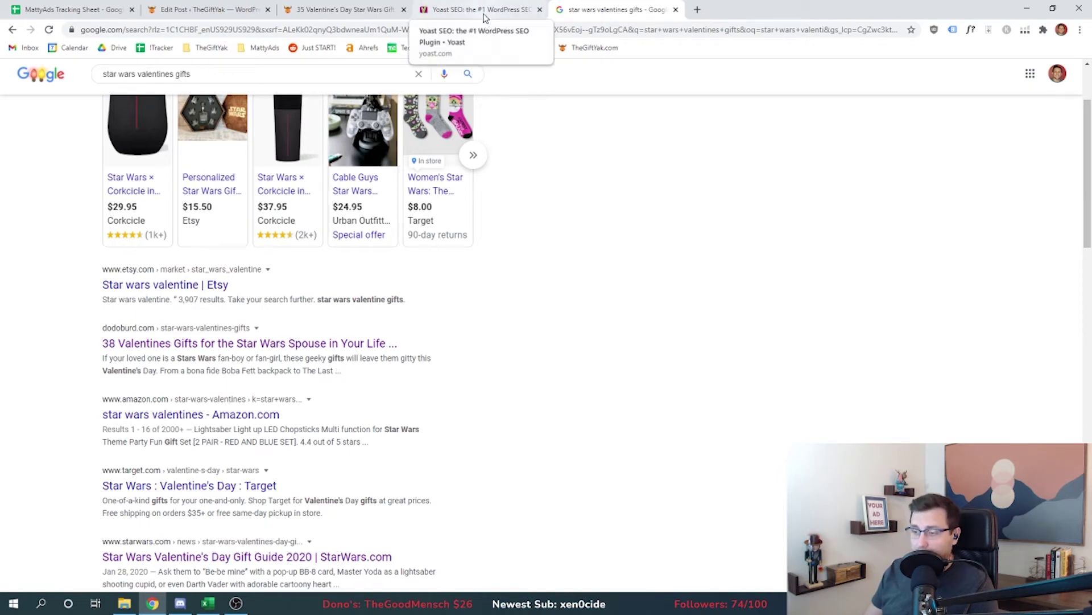
pyautogui.click(697, 9)
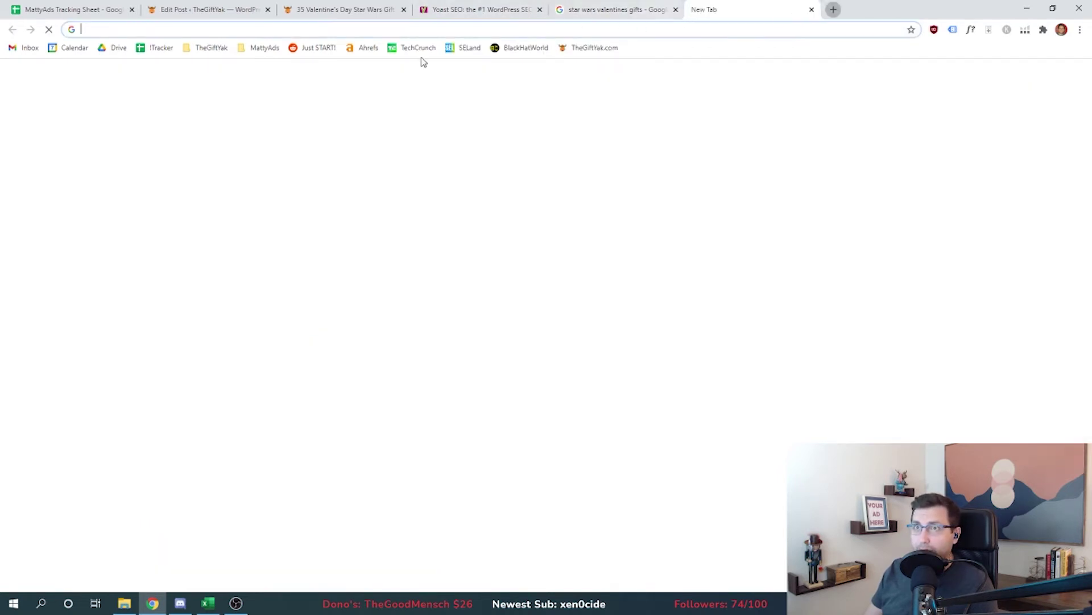
# Load the site's cPanel from the TheGiftYak bookmarks, check MySQL Databases, and return to the Google results
pyautogui.click(219, 49)
pyautogui.click(219, 79)
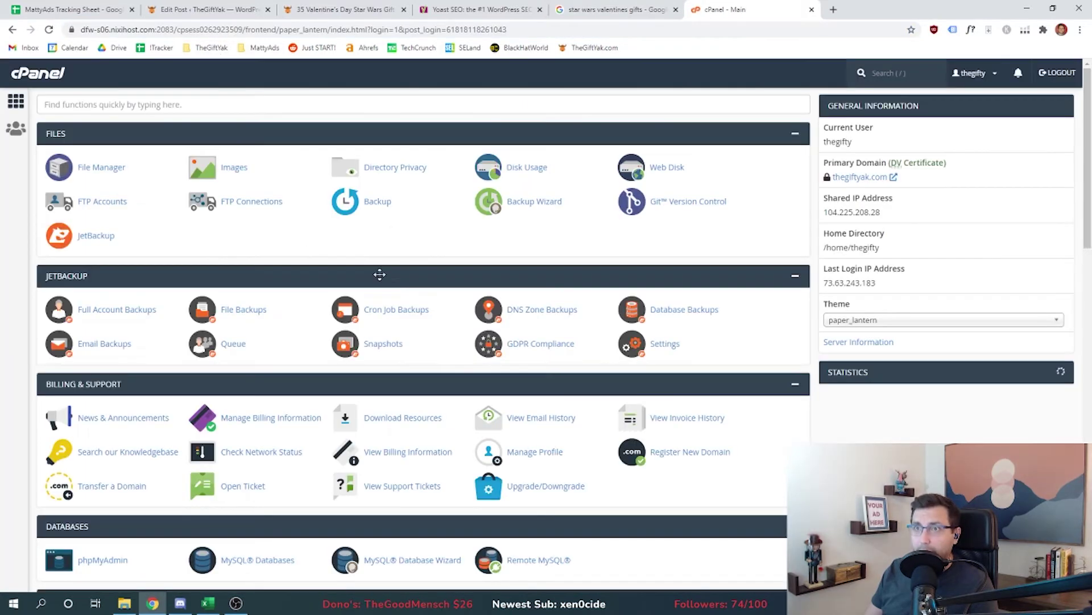
pyautogui.scroll(-2, 51, 273)
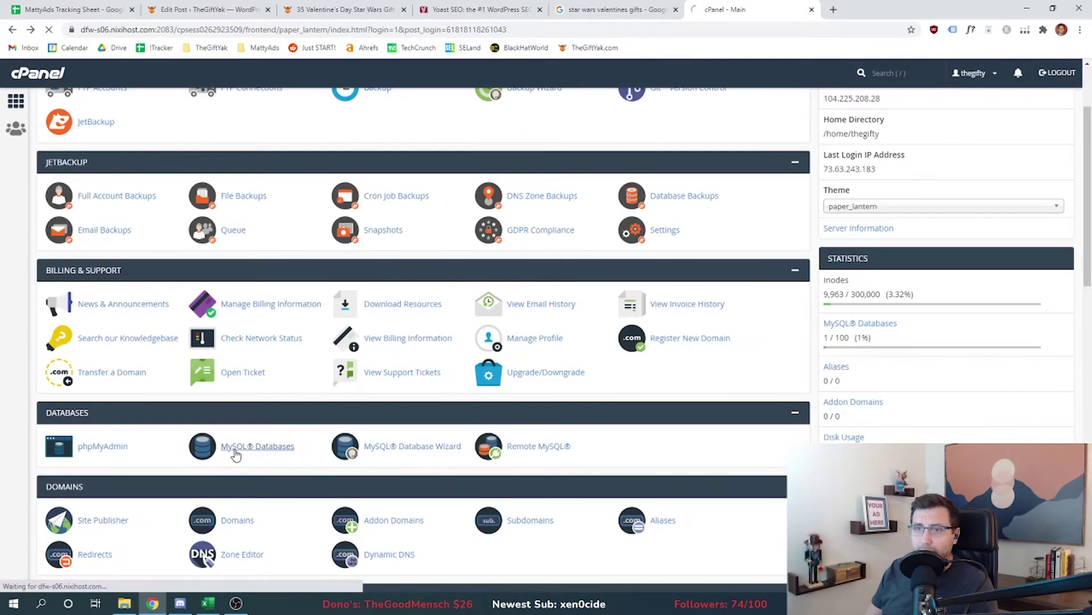
pyautogui.click(236, 452)
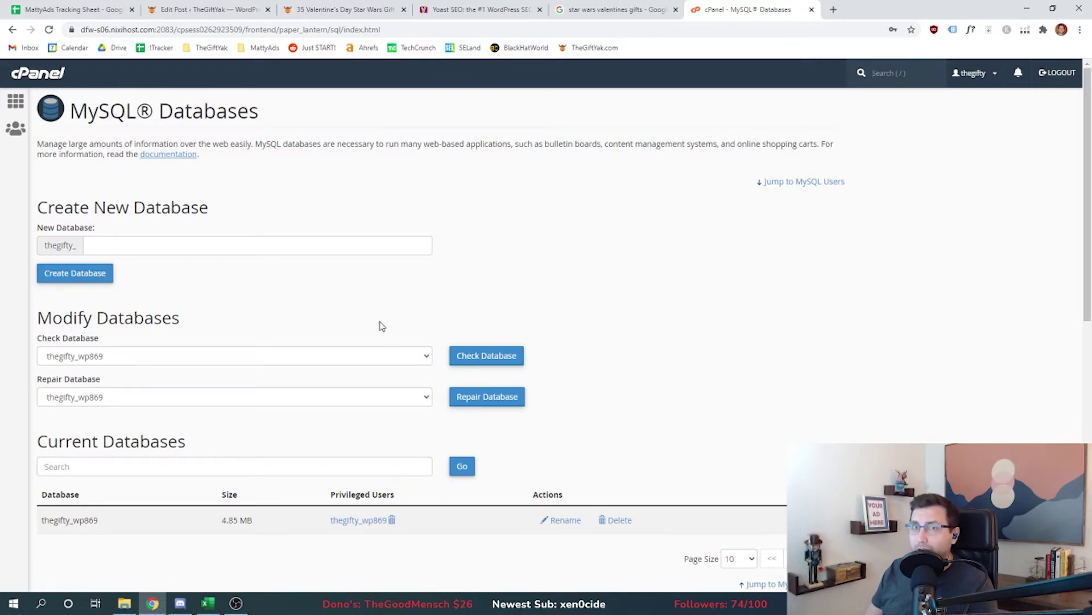
pyautogui.hotkey('alt', 'Left')
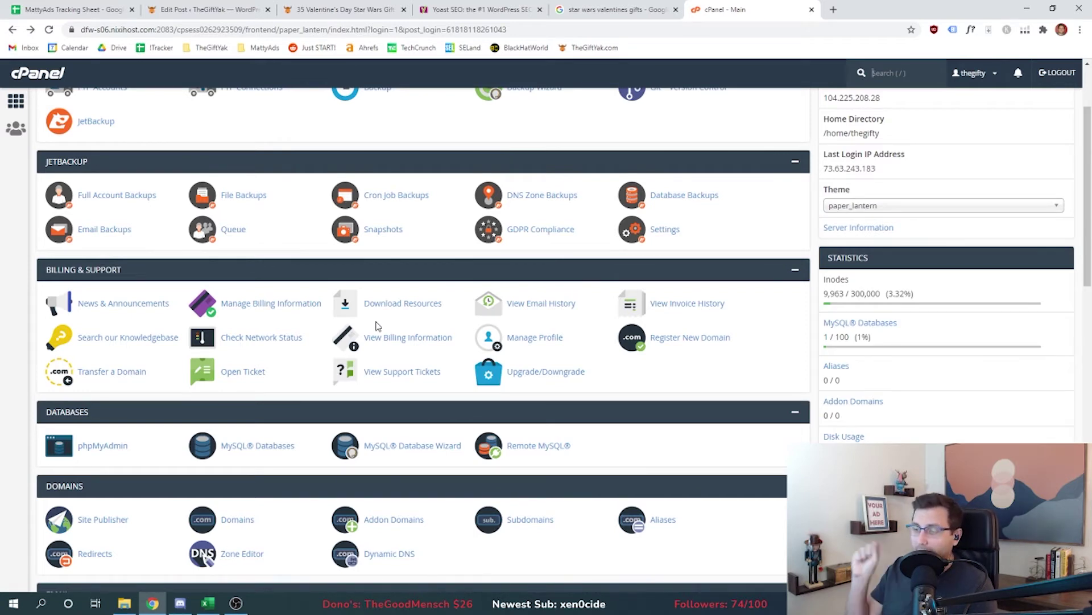
pyautogui.hotkey('ctrl', 'shift', 'Tab')
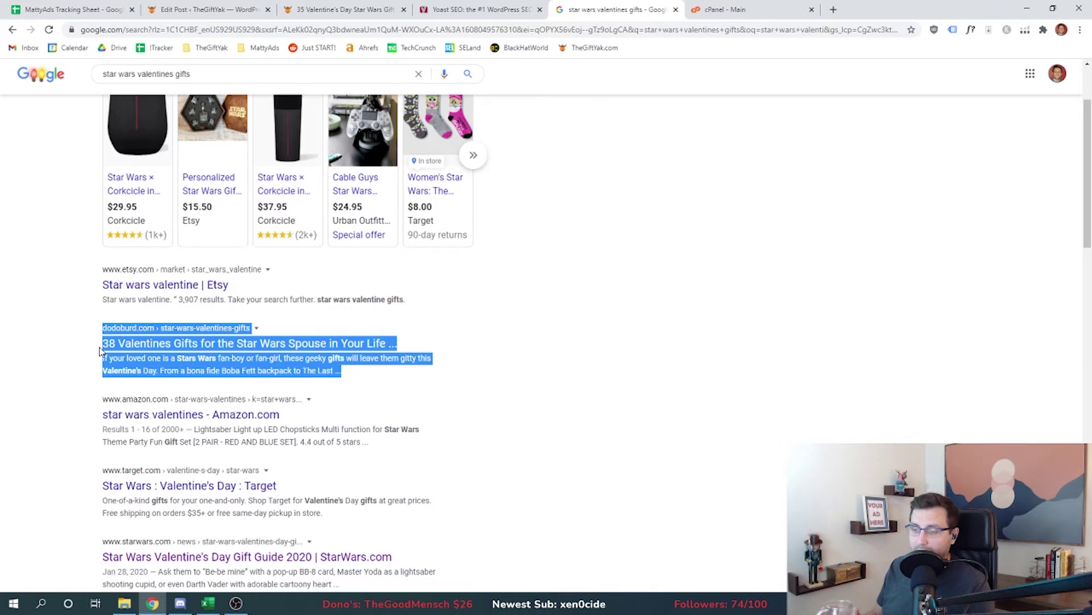
# Compare the Yoast SEO Premium and free columns down to the schema.org feature row
pyautogui.hotkey('ctrl', 'shift', 'Tab')
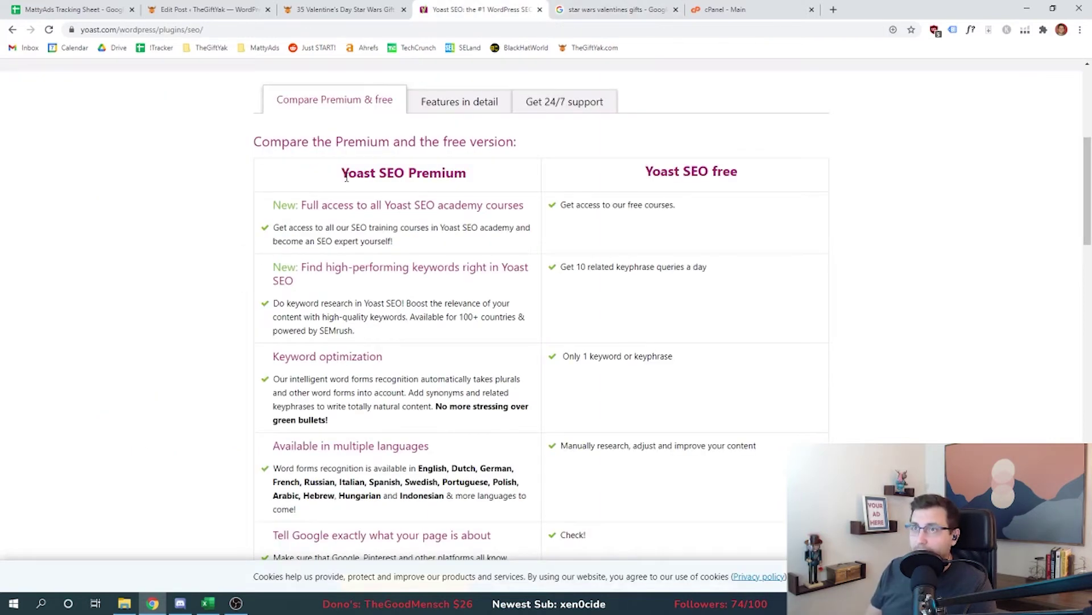
pyautogui.moveTo(345, 178); pyautogui.dragTo(476, 174)
pyautogui.click(490, 173)
pyautogui.moveTo(644, 172); pyautogui.dragTo(776, 173)
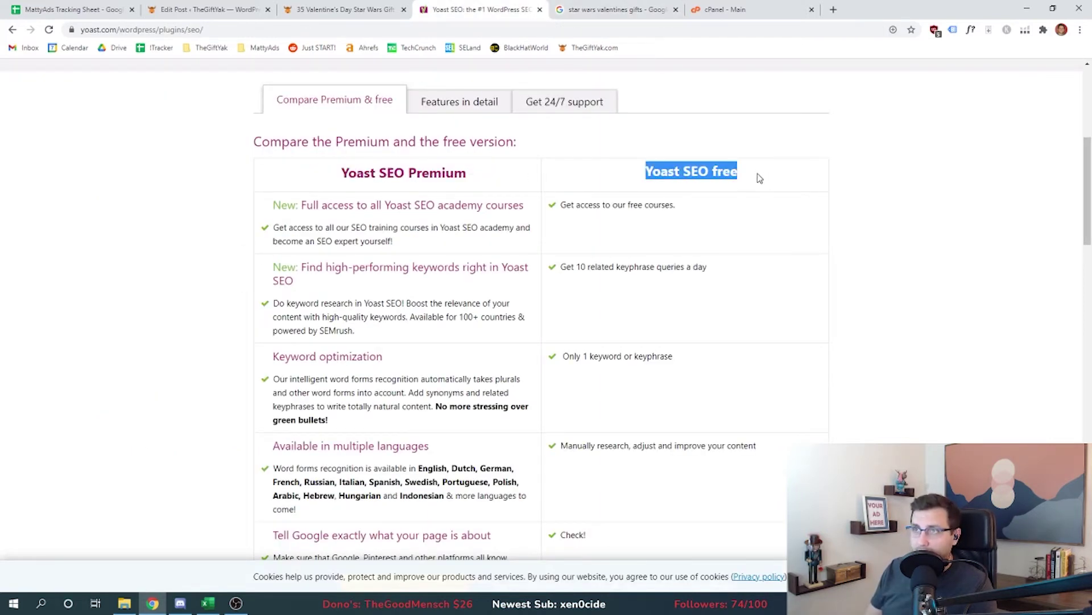
pyautogui.moveTo(343, 175); pyautogui.dragTo(472, 174)
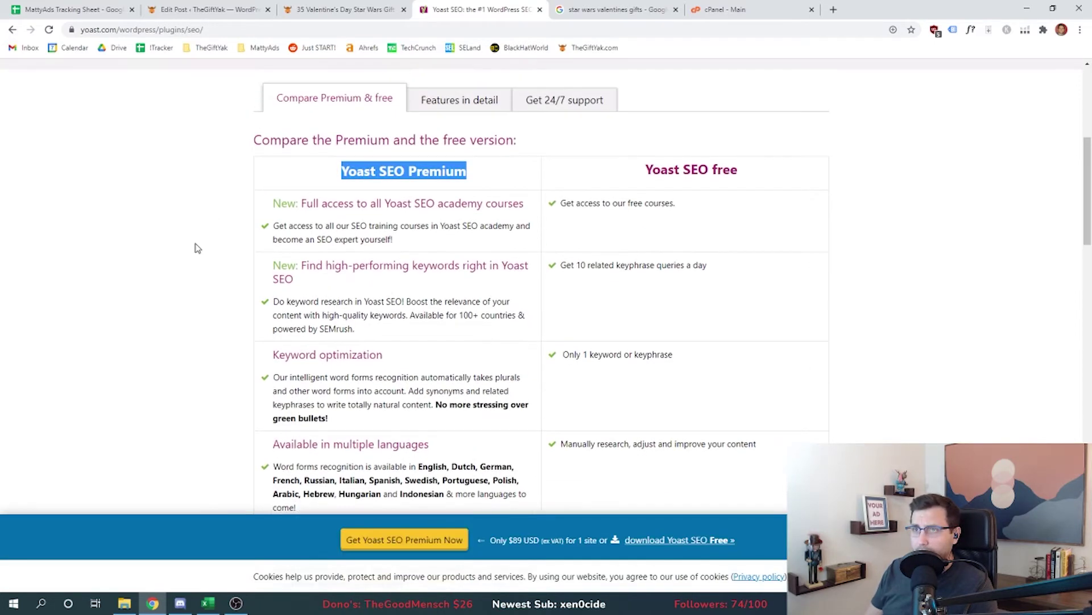
pyautogui.click(688, 226)
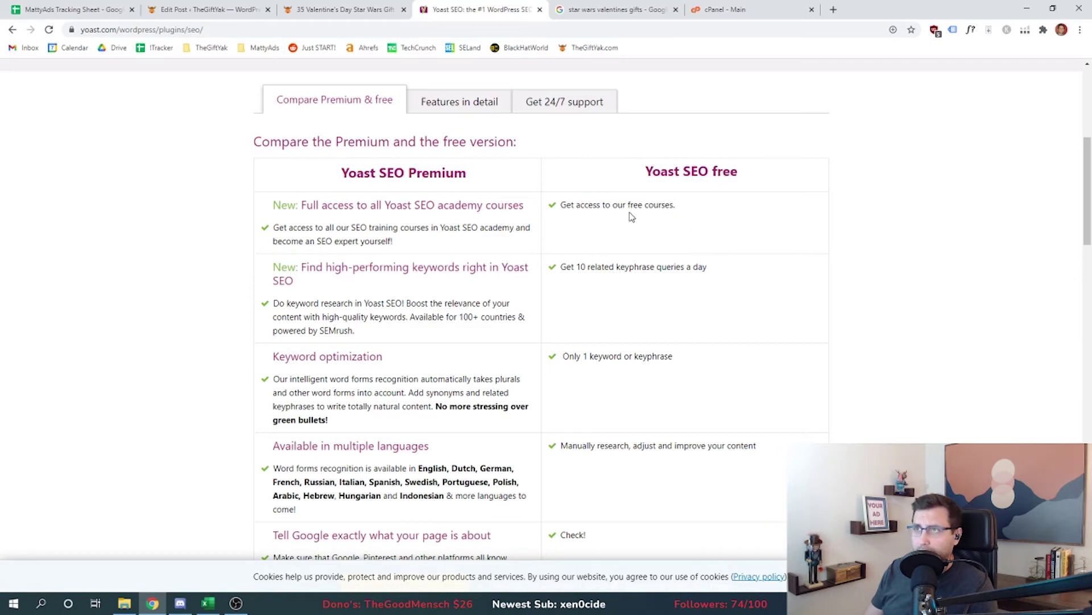
pyautogui.scroll(-1, 694, 230)
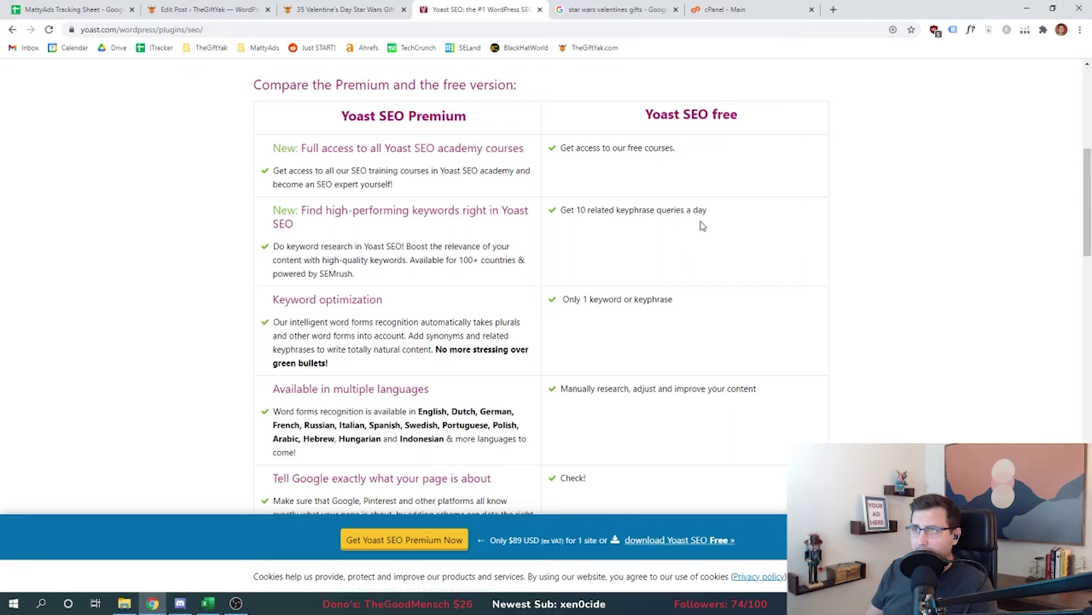
pyautogui.scroll(-1, 715, 237)
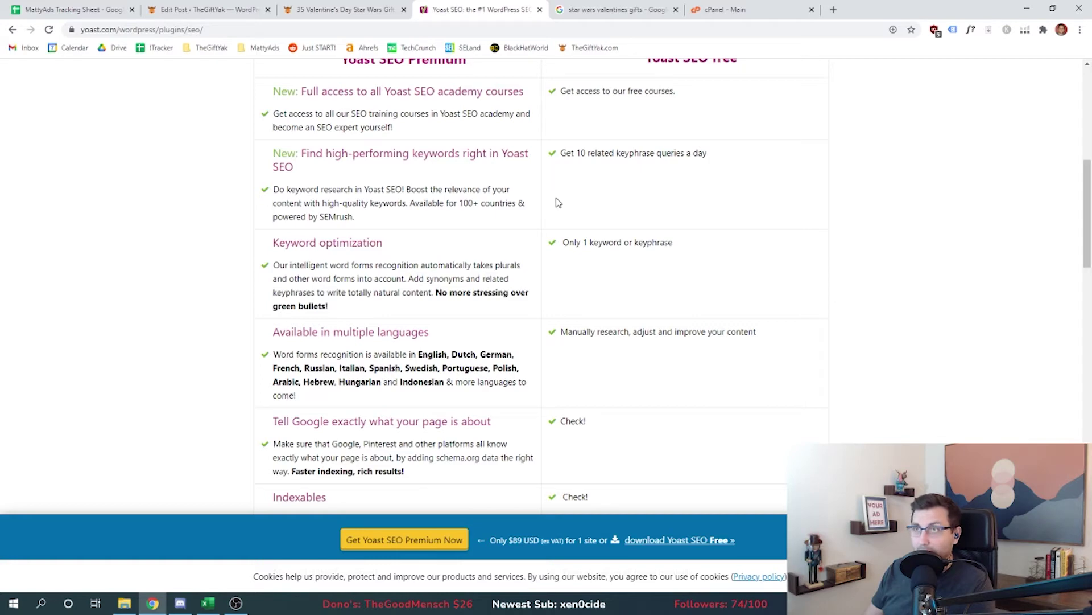
pyautogui.scroll(-3, 544, 259)
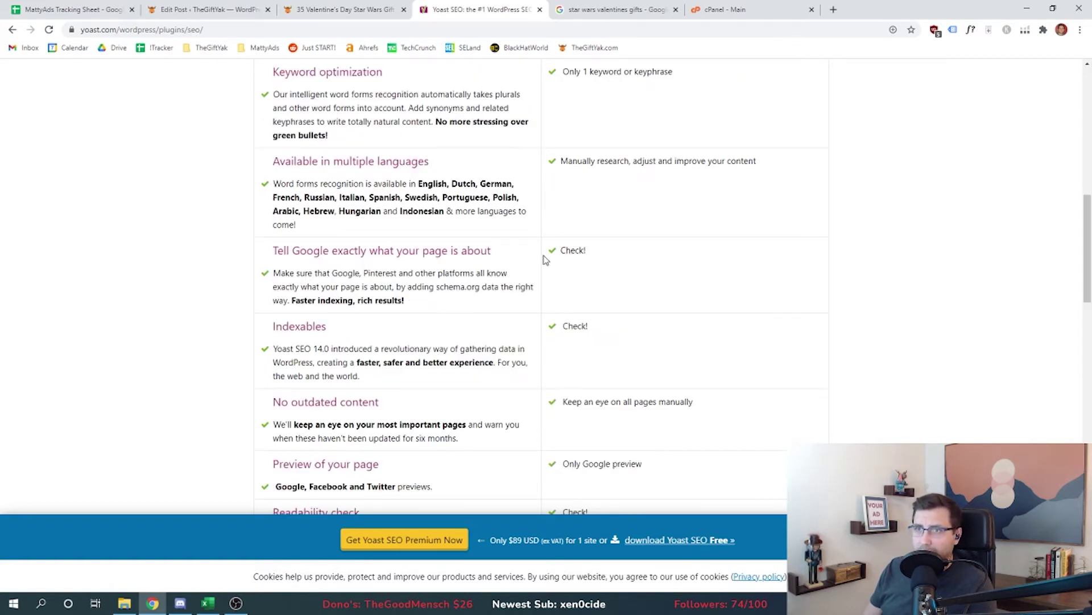
pyautogui.moveTo(438, 306); pyautogui.dragTo(195, 298)
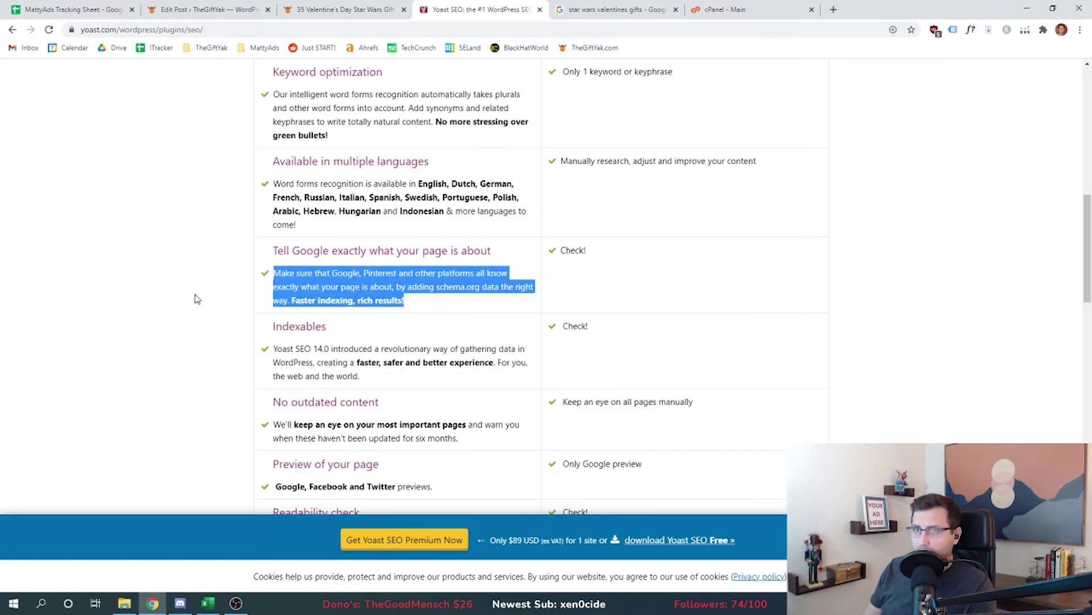
pyautogui.click(238, 280)
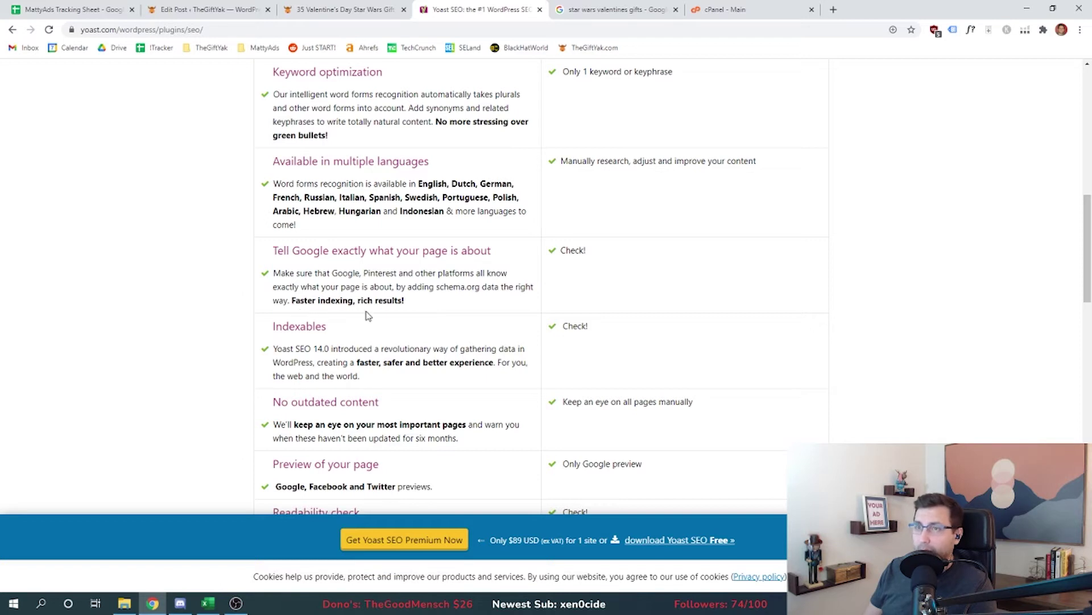
# Read the comparison rows from No outdated content down to the free readability check
pyautogui.scroll(-2, 367, 316)
pyautogui.moveTo(616, 143); pyautogui.dragTo(554, 138)
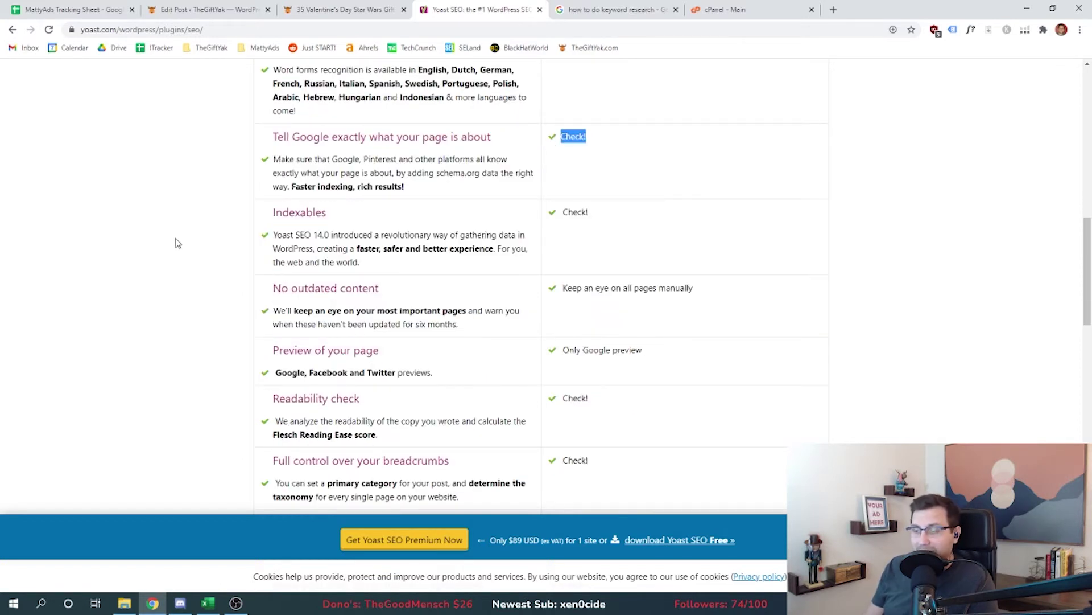
pyautogui.scroll(-2, 419, 214)
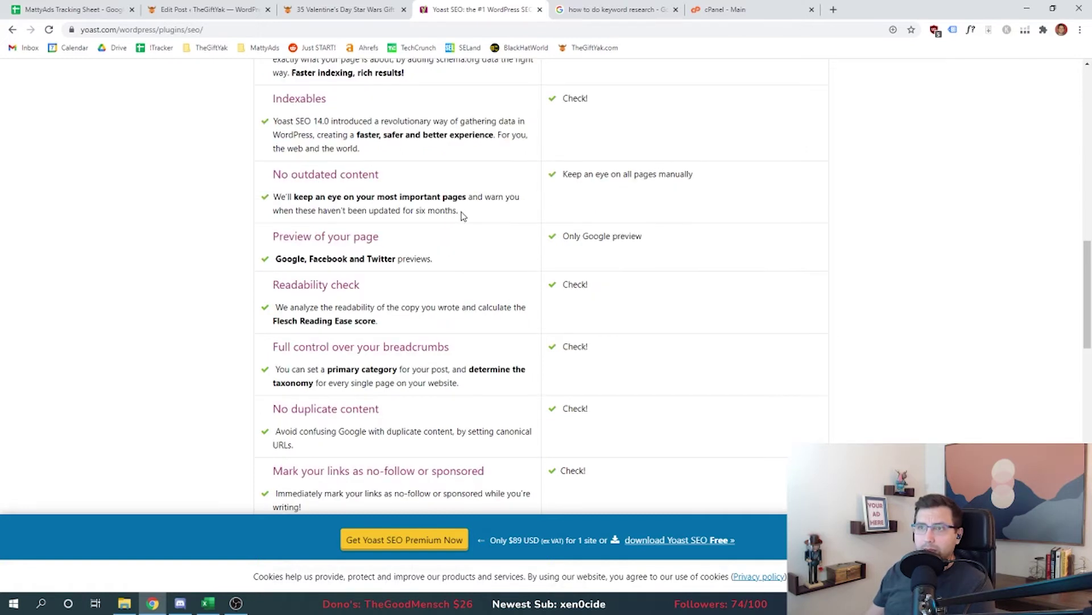
pyautogui.moveTo(459, 214); pyautogui.dragTo(227, 215)
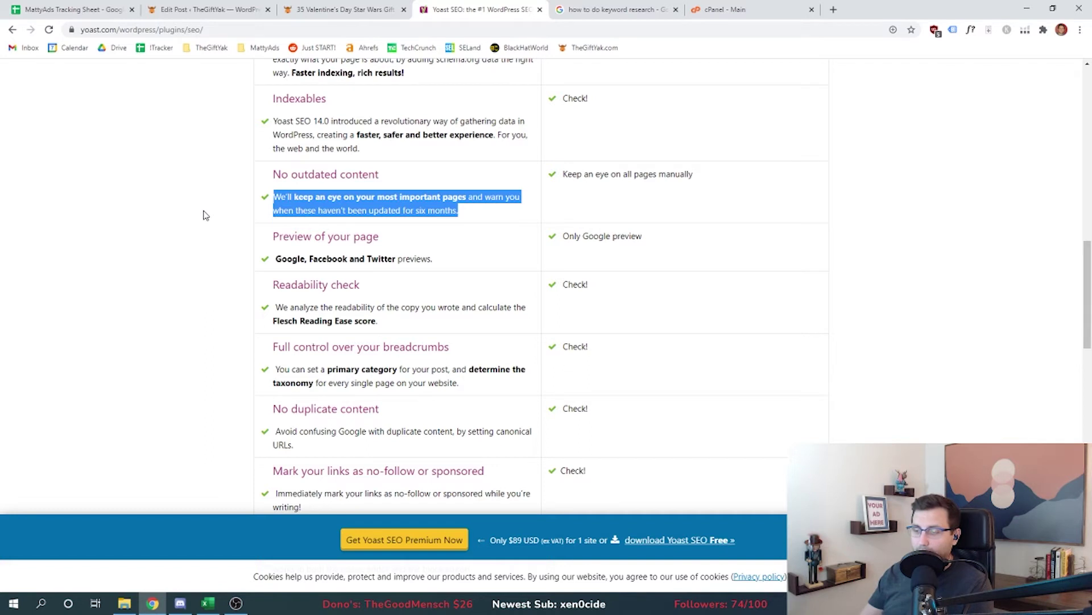
pyautogui.scroll(-1, 206, 215)
pyautogui.moveTo(309, 201); pyautogui.dragTo(395, 202)
pyautogui.moveTo(385, 268); pyautogui.dragTo(269, 263)
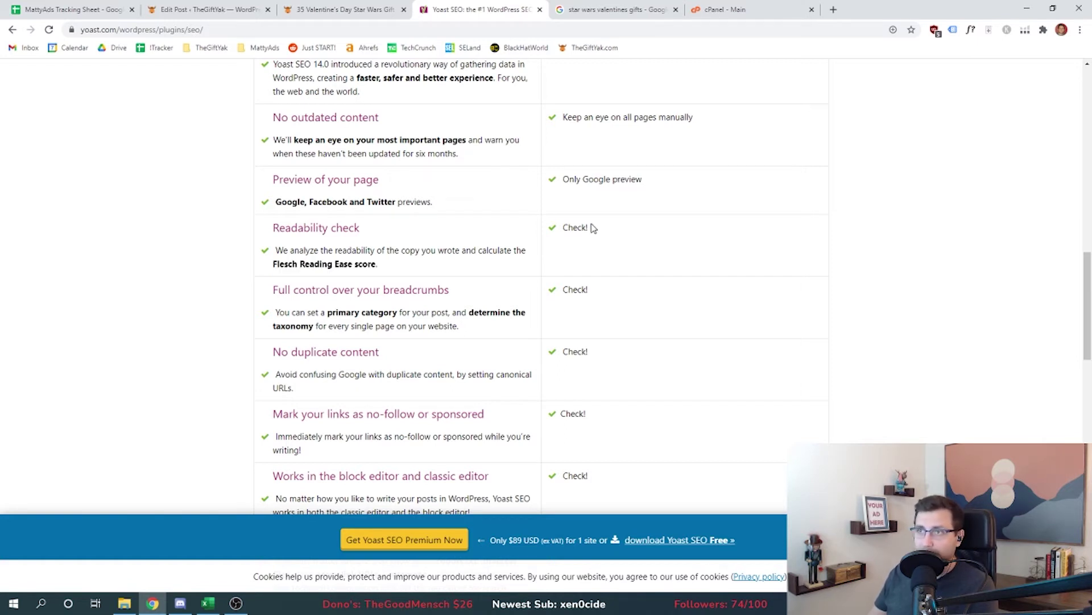
pyautogui.moveTo(590, 227); pyautogui.dragTo(562, 228)
# Read the internal linking suggestions row of the Yoast comparison
pyautogui.scroll(-6, 319, 287)
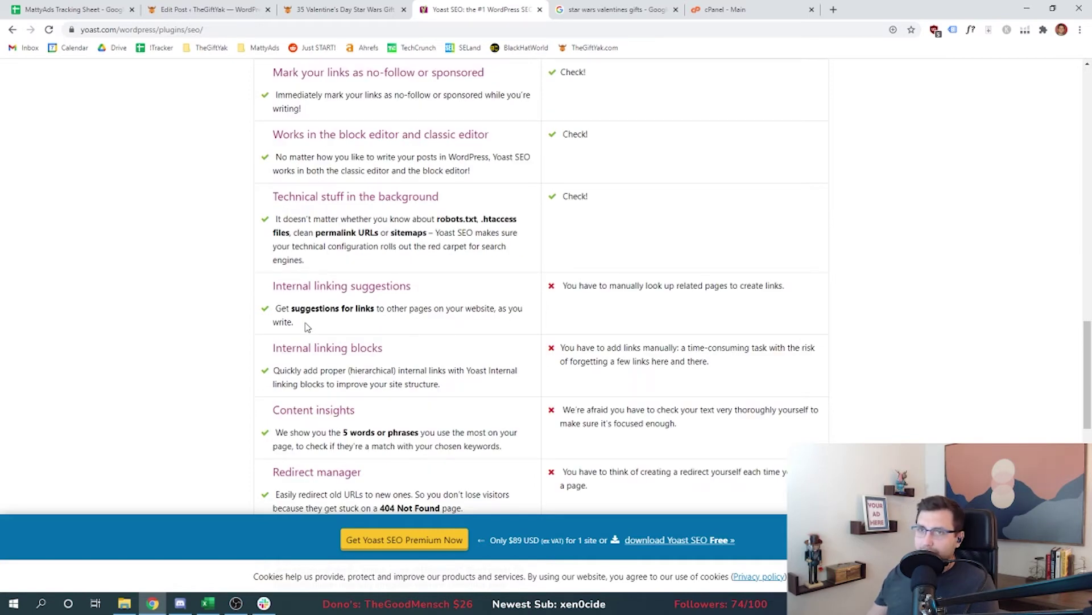
pyautogui.moveTo(304, 325); pyautogui.dragTo(265, 315)
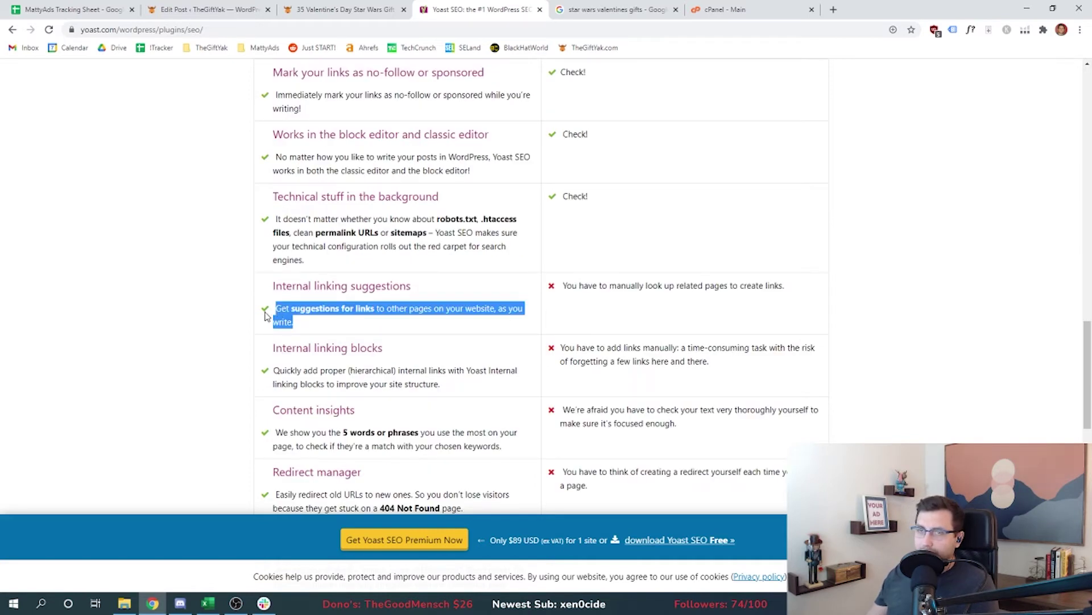
pyautogui.click(213, 311)
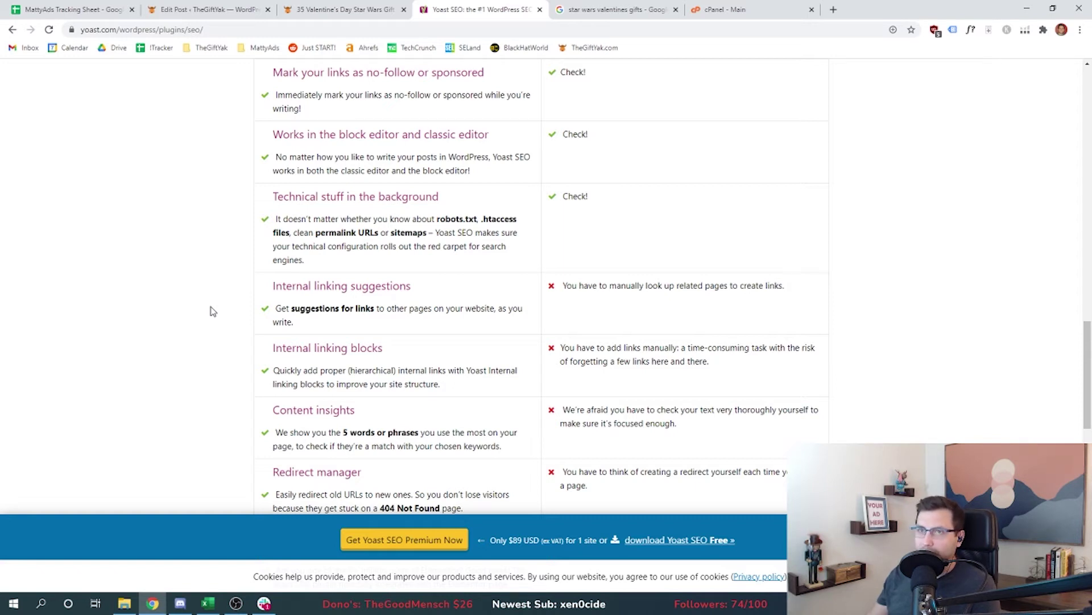
pyautogui.moveTo(314, 323); pyautogui.dragTo(269, 308)
pyautogui.click(225, 311)
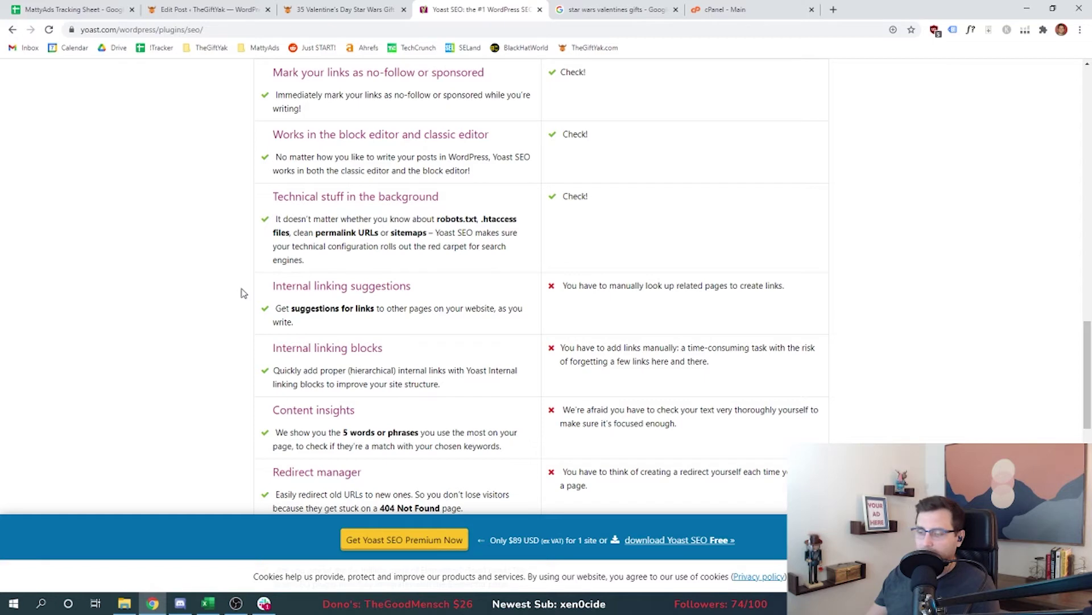
# Read the Redirect manager row and the free version's redirect limitation
pyautogui.scroll(-1, 251, 327)
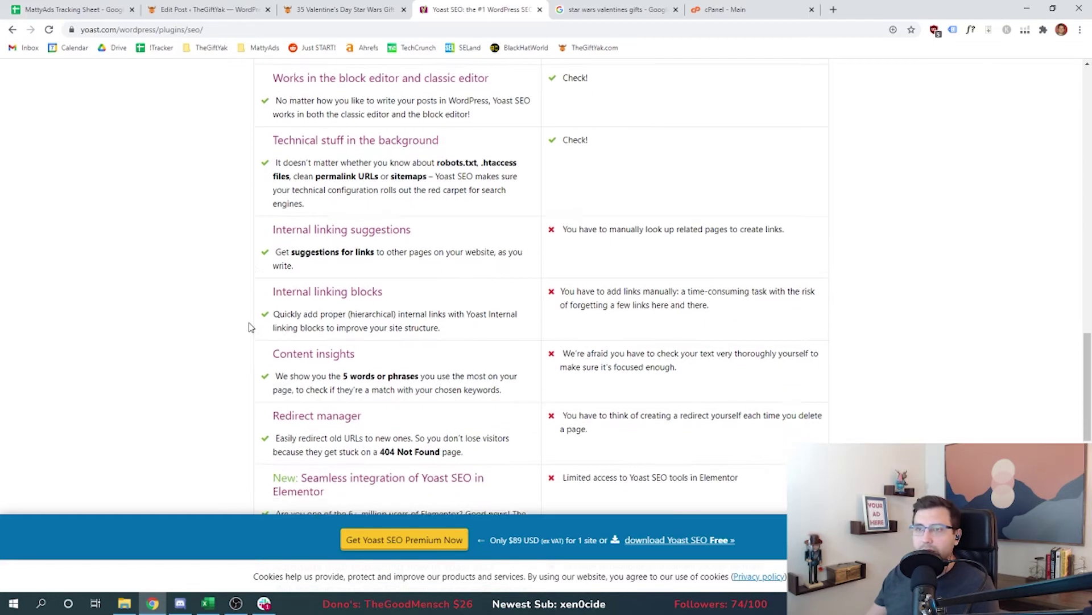
pyautogui.scroll(-2, 230, 341)
pyautogui.moveTo(229, 341); pyautogui.dragTo(267, 302)
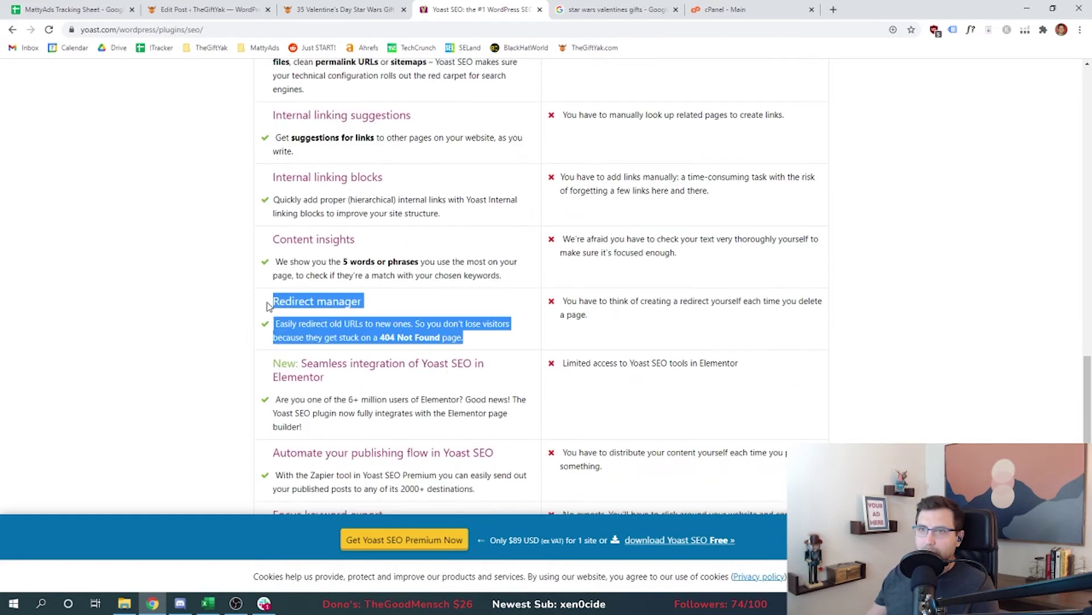
pyautogui.click(217, 314)
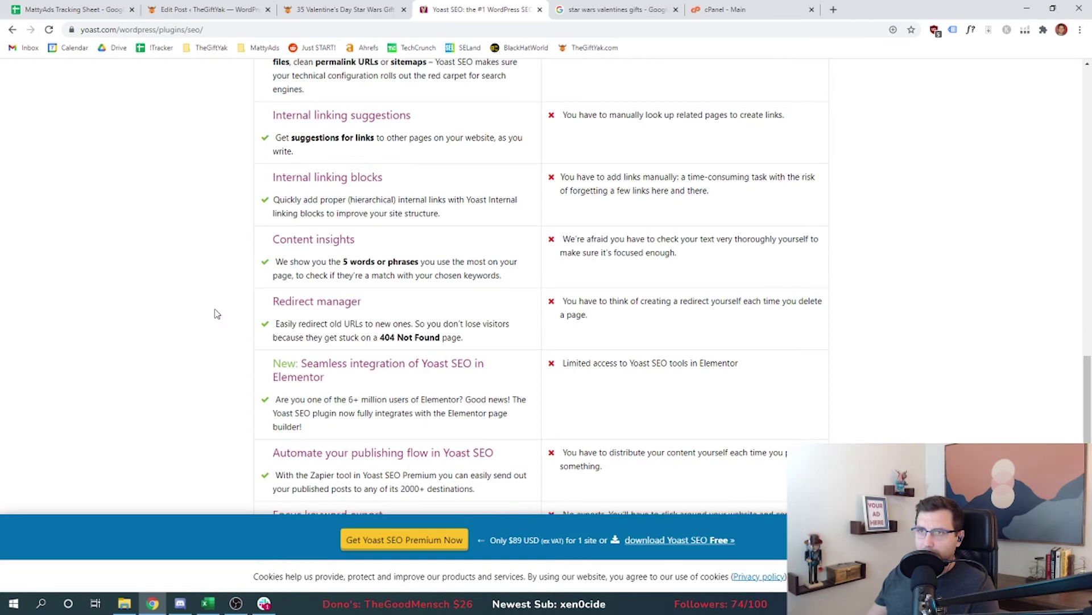
pyautogui.tripleClick(479, 342)
pyautogui.click(479, 341)
pyautogui.tripleClick(544, 324)
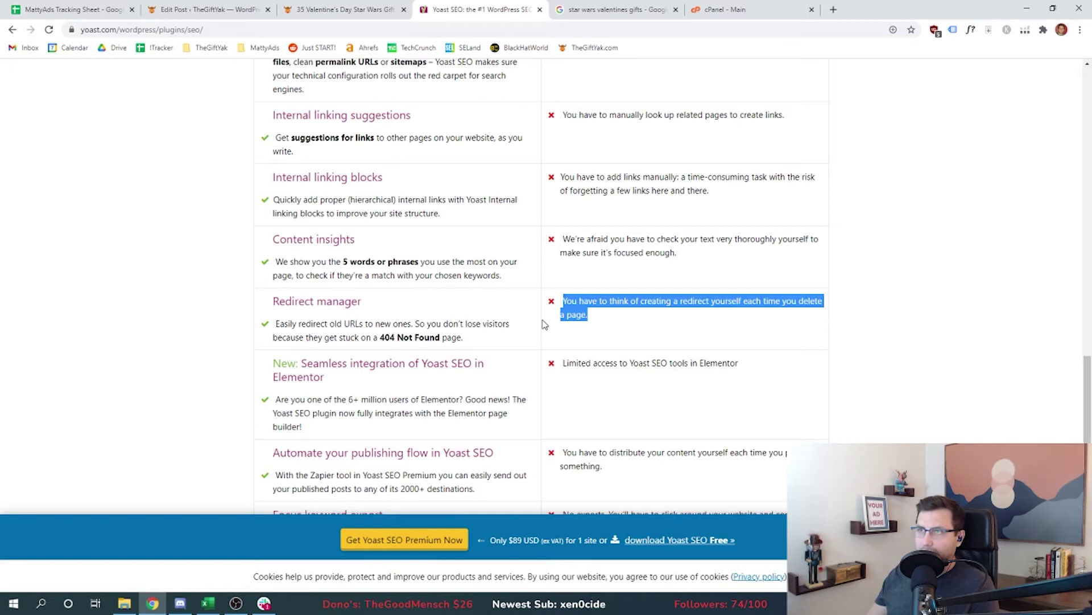
pyautogui.click(229, 336)
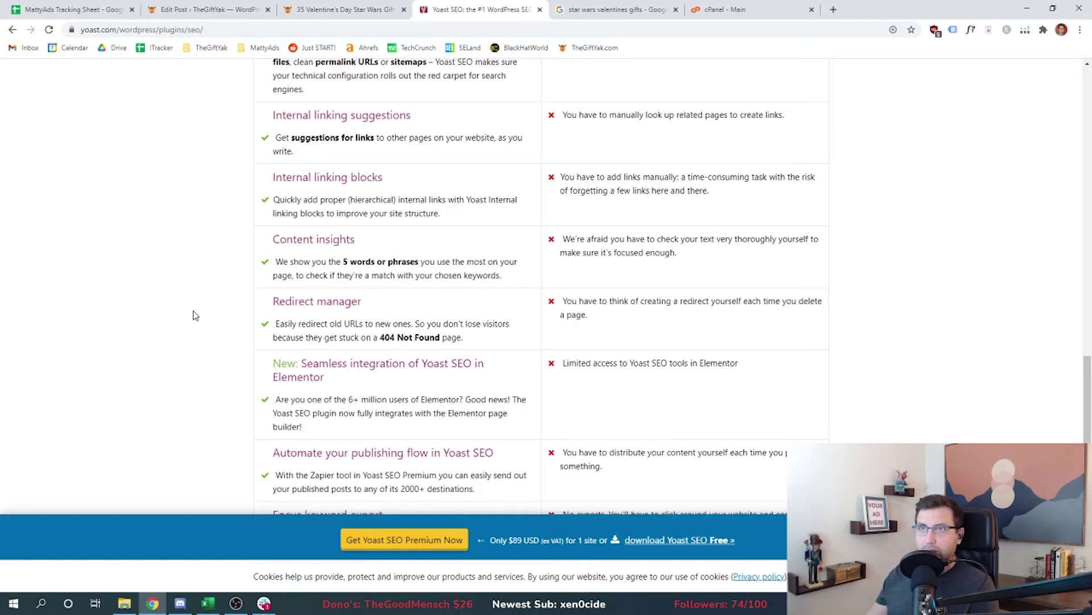
# Check the Ad-free row, then move to the Google results for 'the seo framework'
pyautogui.scroll(-4, 235, 316)
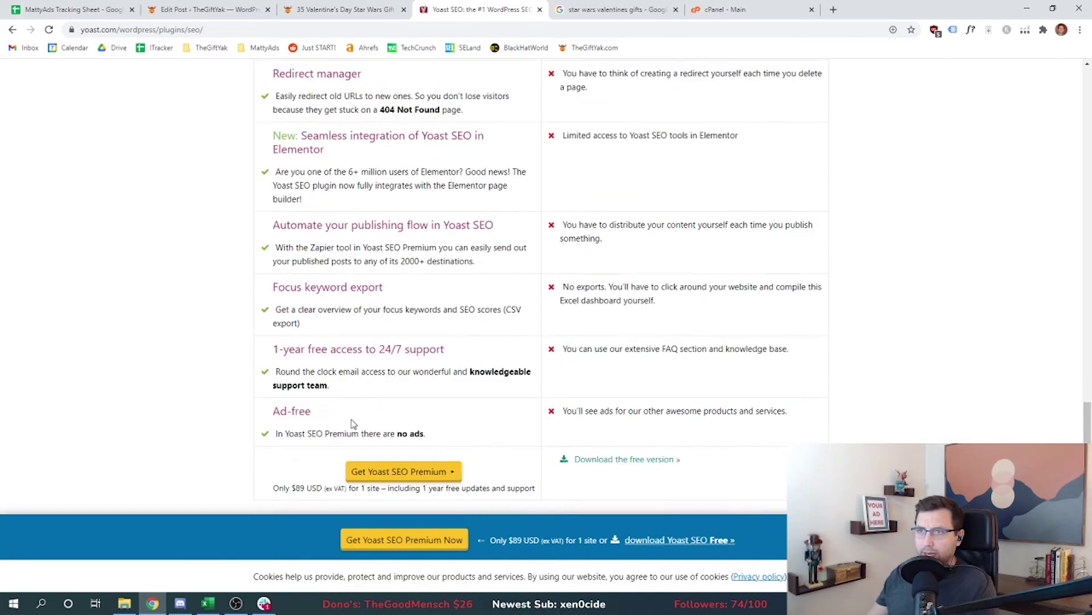
pyautogui.tripleClick(563, 411)
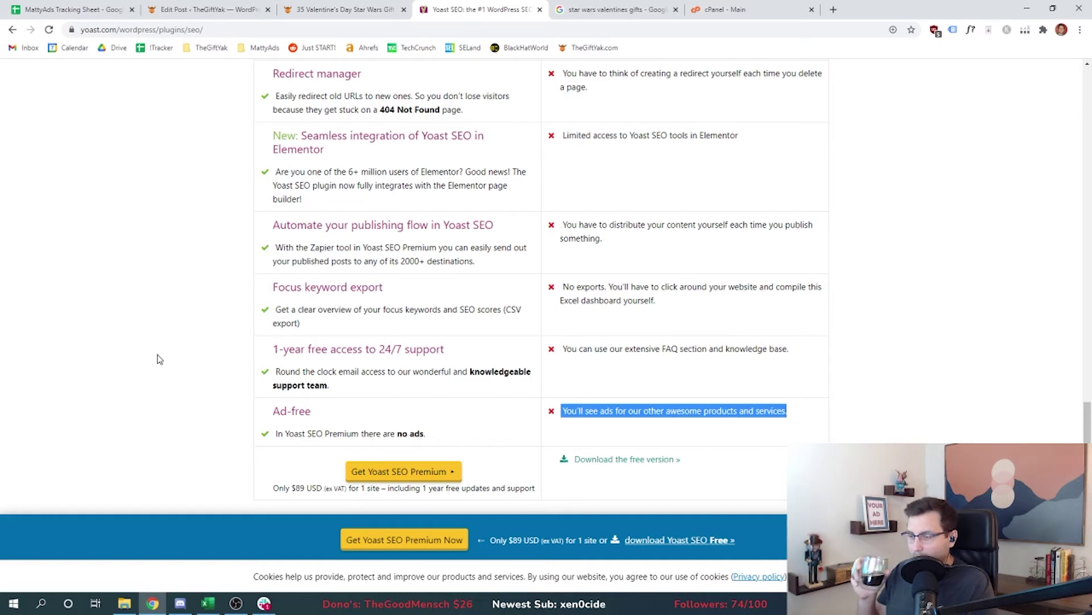
pyautogui.hotkey('ctrl', 'Tab')
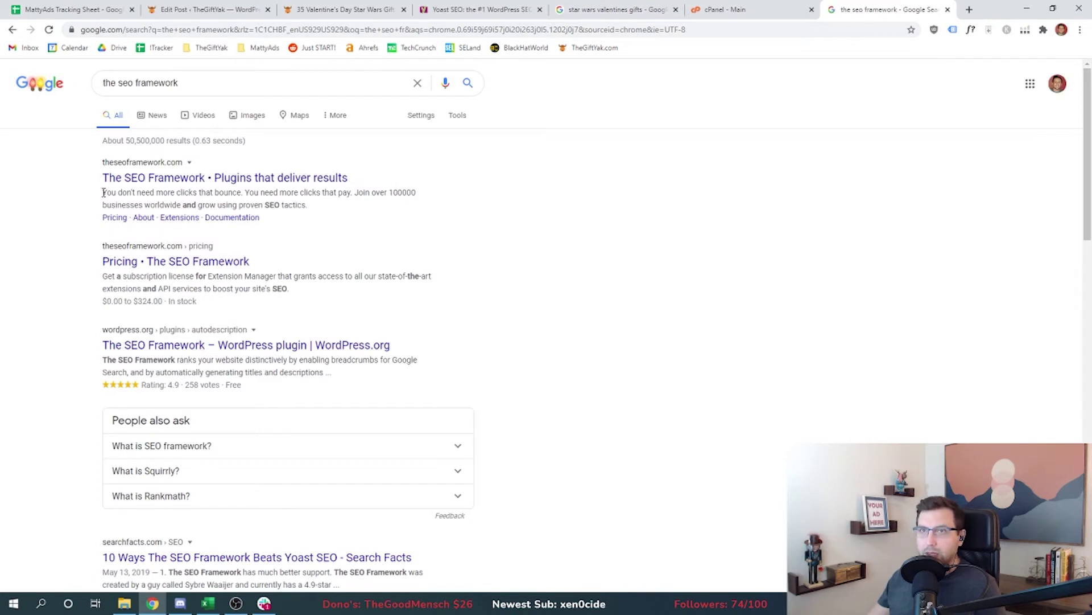
# Go to The SEO Framework homepage from the results and read its No advertisements line
pyautogui.moveTo(102, 192); pyautogui.dragTo(367, 208)
pyautogui.click(225, 177)
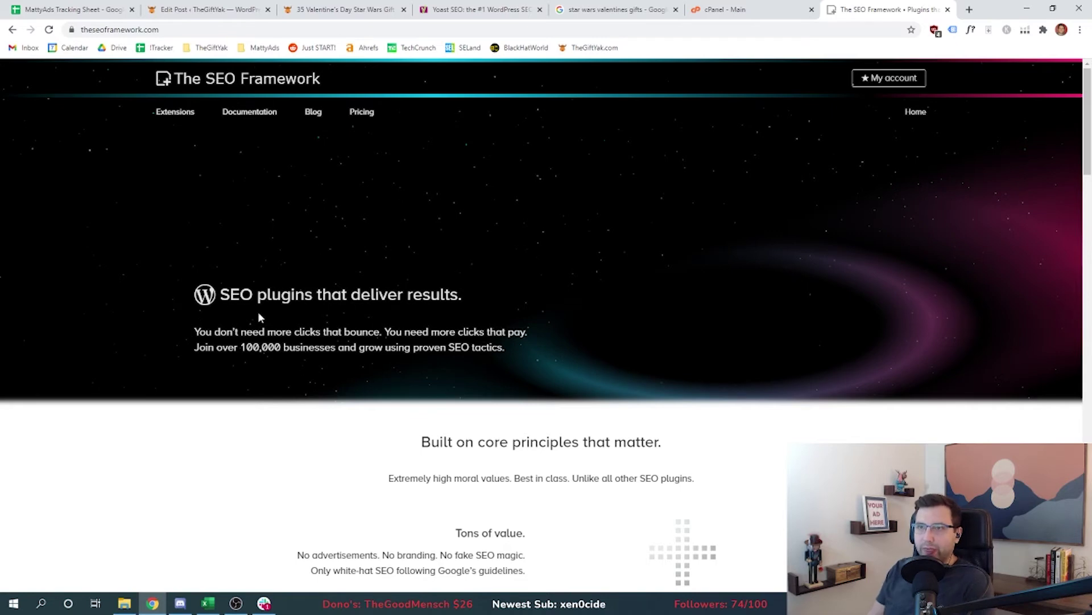
pyautogui.scroll(-2, 160, 334)
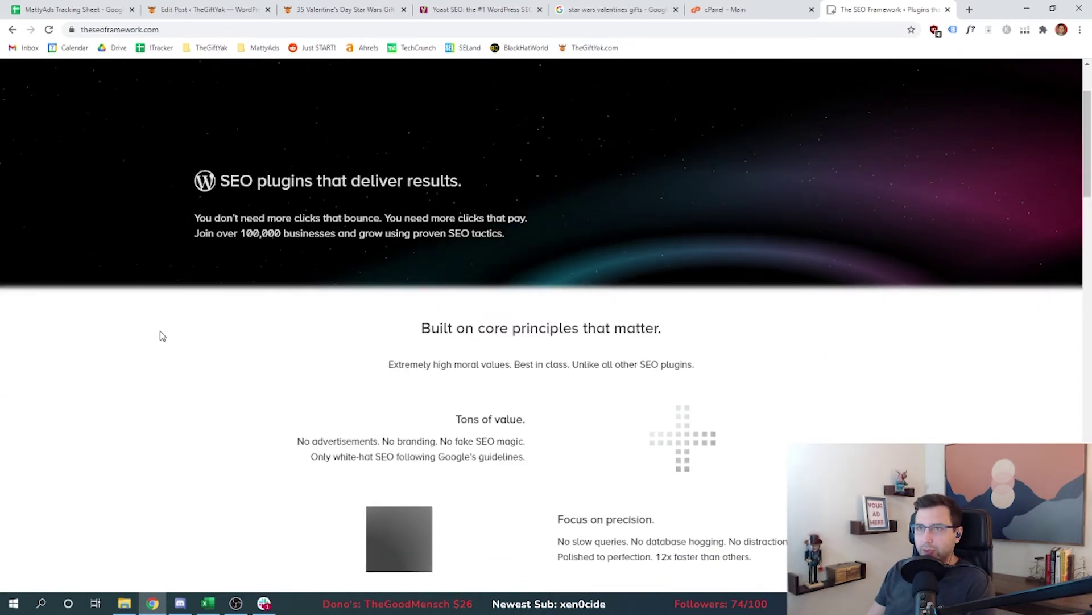
pyautogui.scroll(-3, 268, 256)
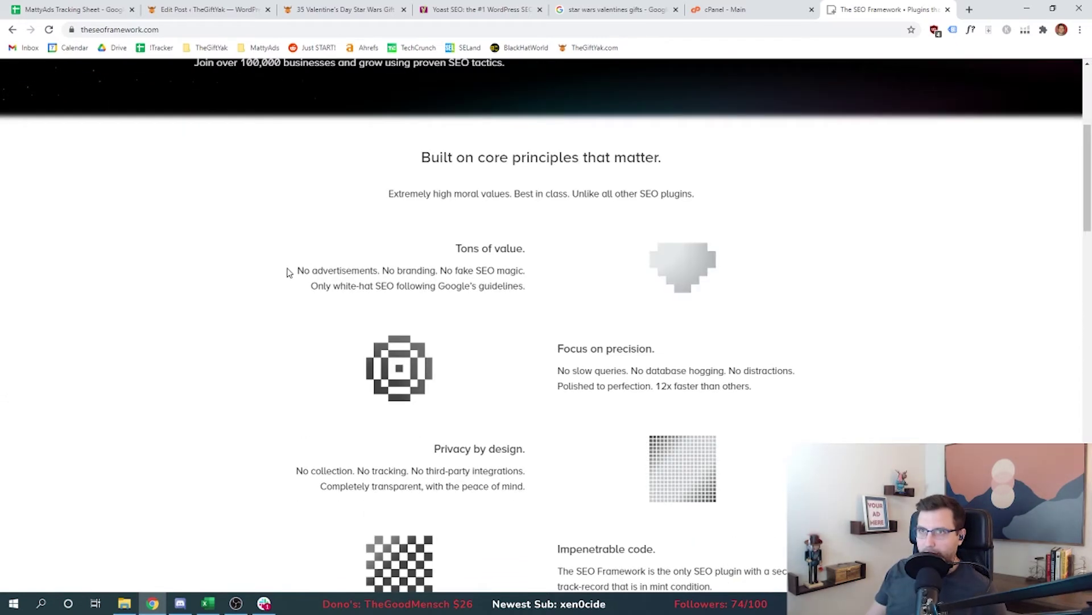
pyautogui.moveTo(293, 271); pyautogui.dragTo(521, 280)
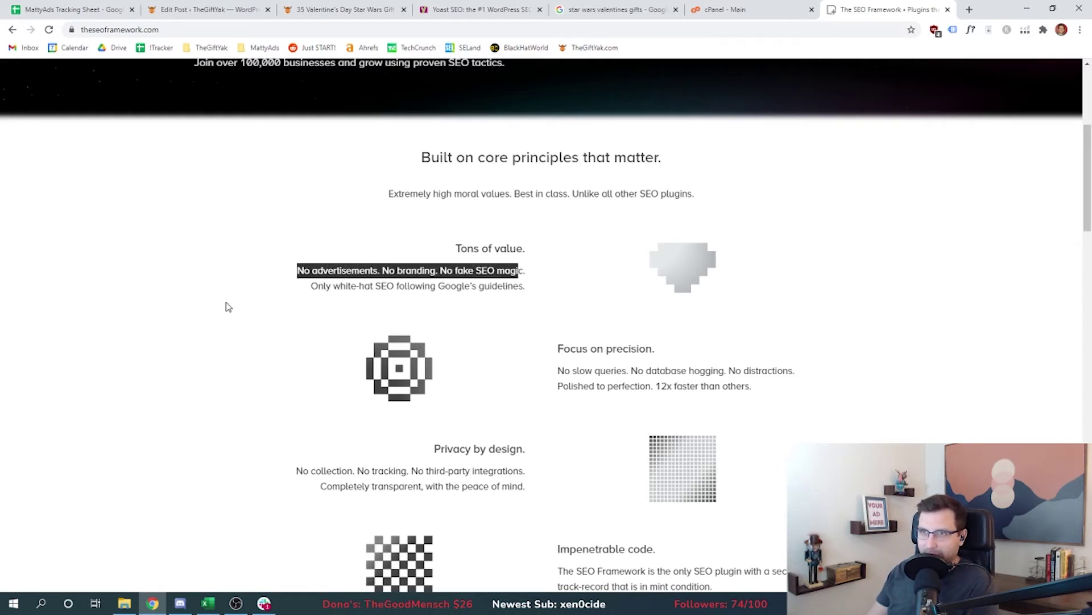
pyautogui.click(283, 293)
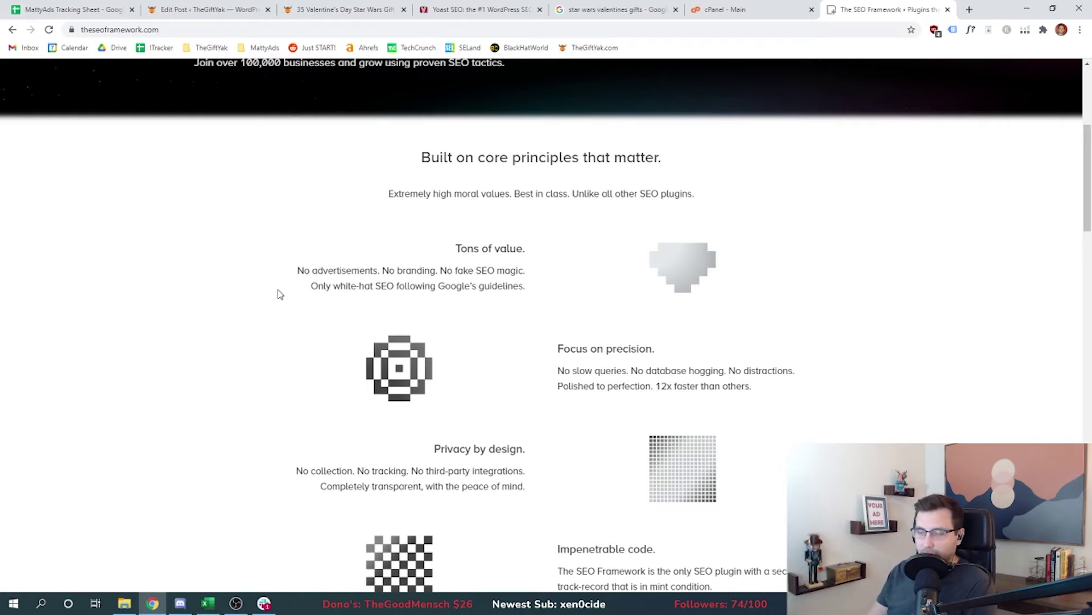
# Read the No slow queries and No database hogging claims and the core principles section
pyautogui.moveTo(558, 370); pyautogui.dragTo(631, 373)
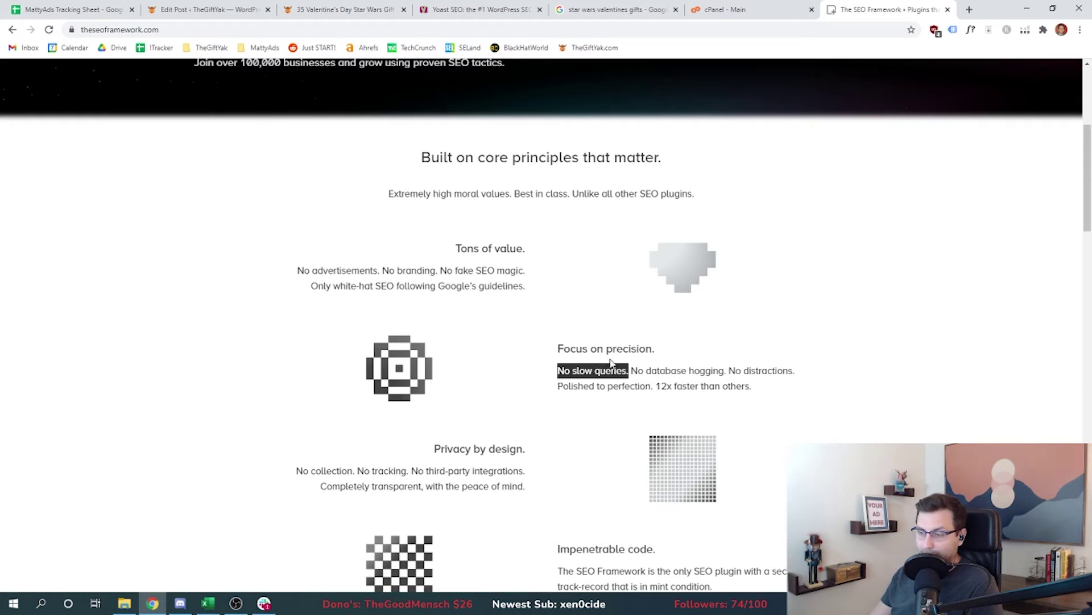
pyautogui.moveTo(630, 371); pyautogui.dragTo(727, 370)
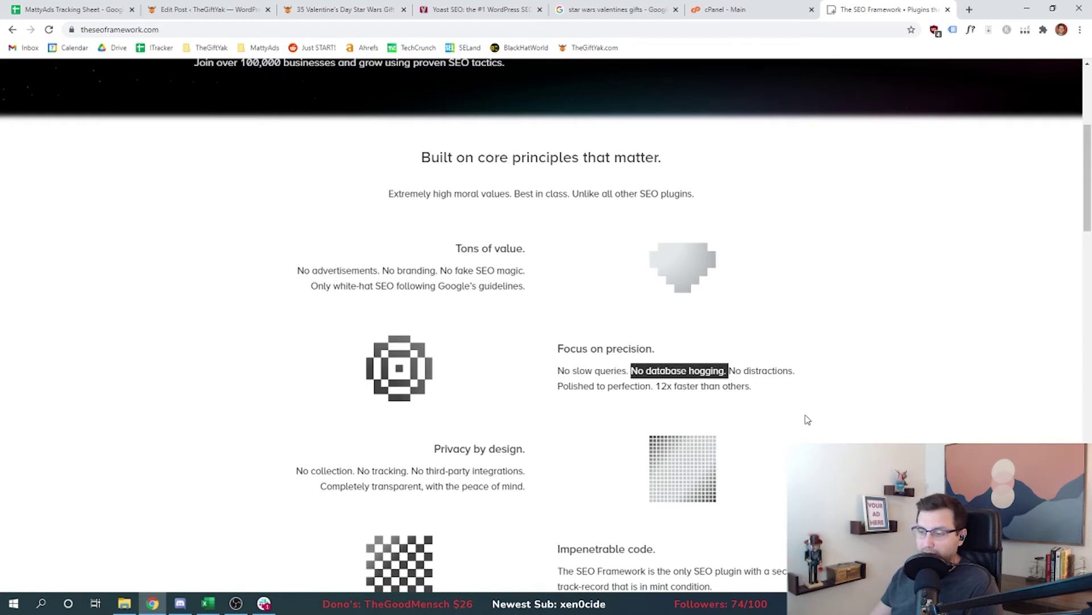
pyautogui.click(772, 394)
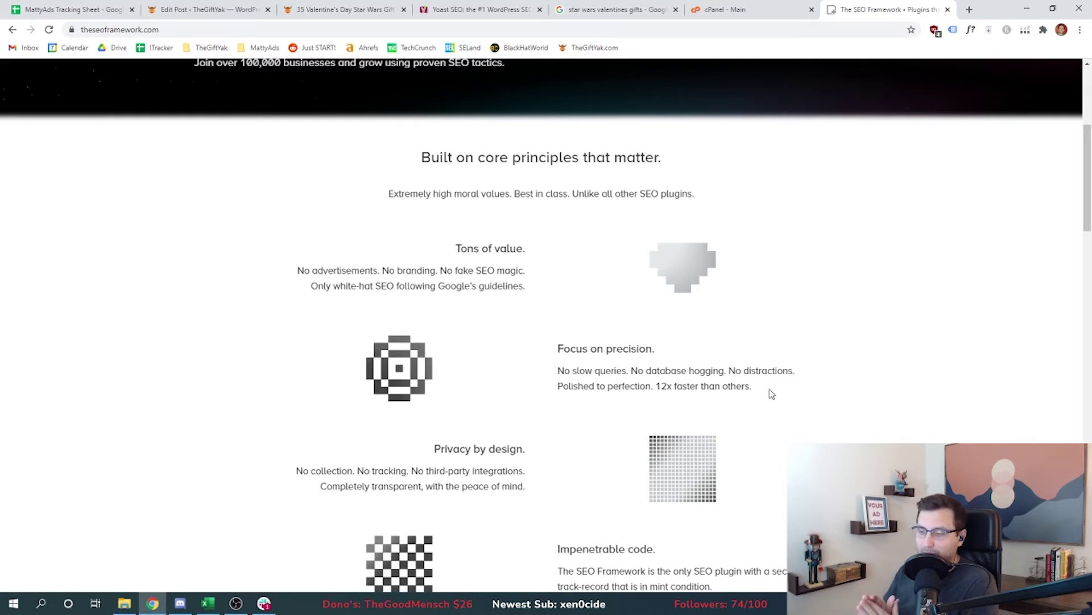
pyautogui.scroll(-5, 488, 324)
pyautogui.scroll(4, 251, 344)
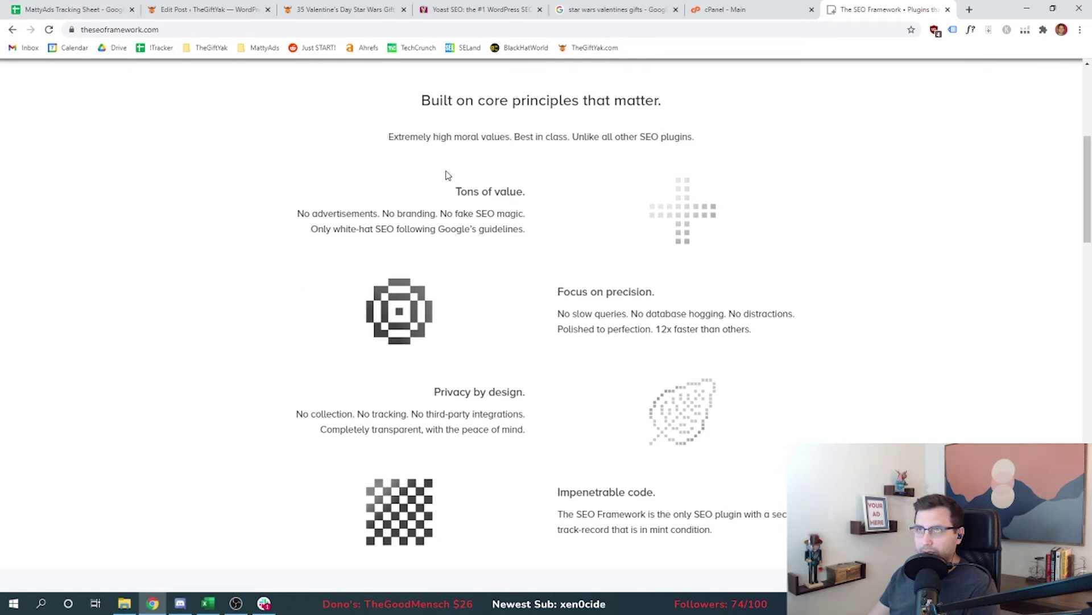
pyautogui.moveTo(479, 101); pyautogui.dragTo(580, 102)
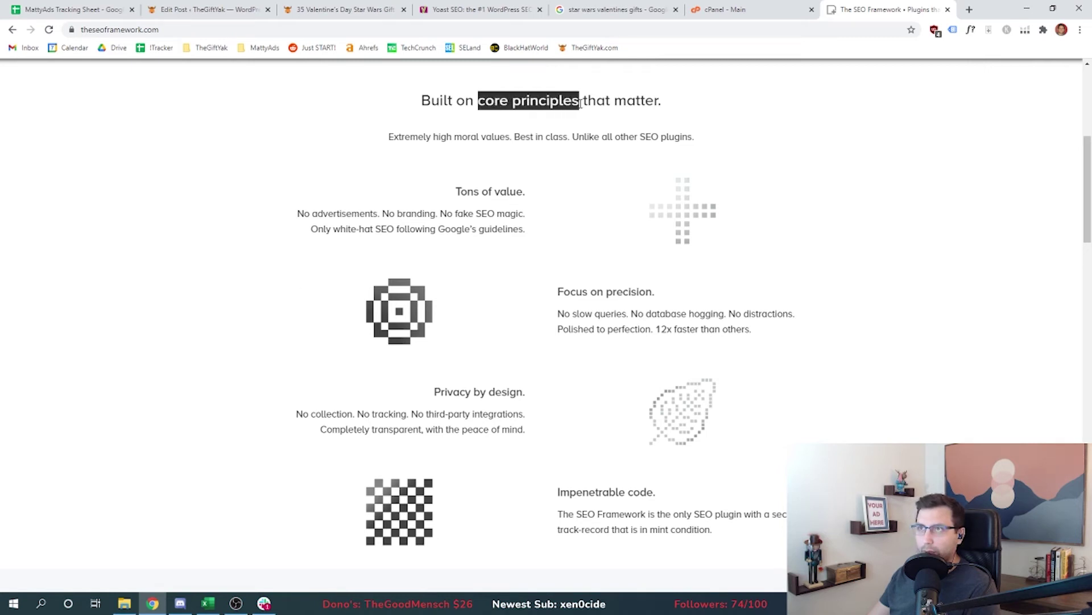
pyautogui.click(289, 199)
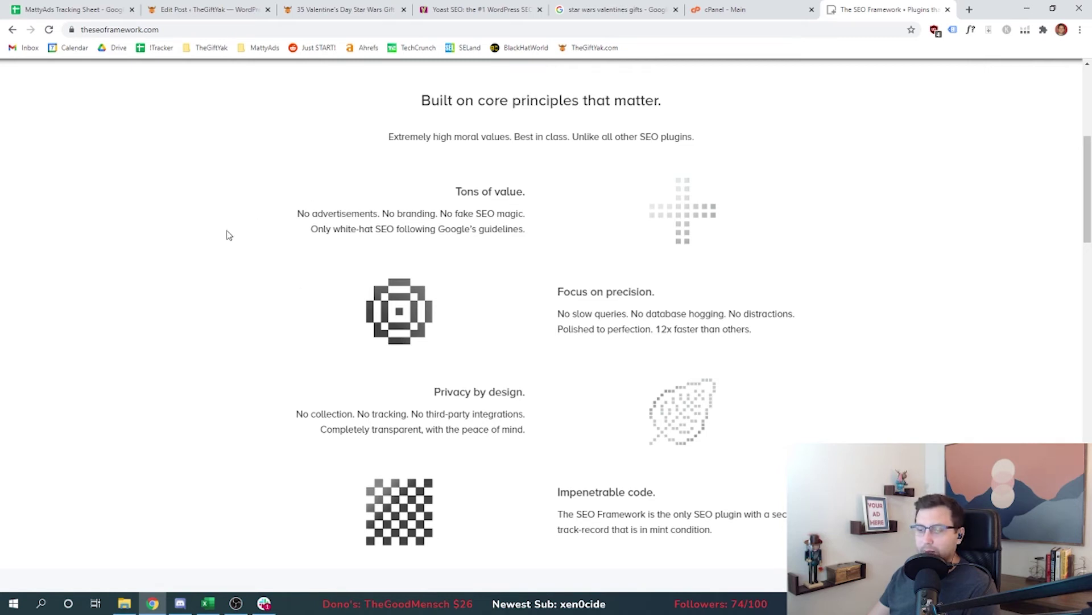
pyautogui.scroll(-6, 219, 251)
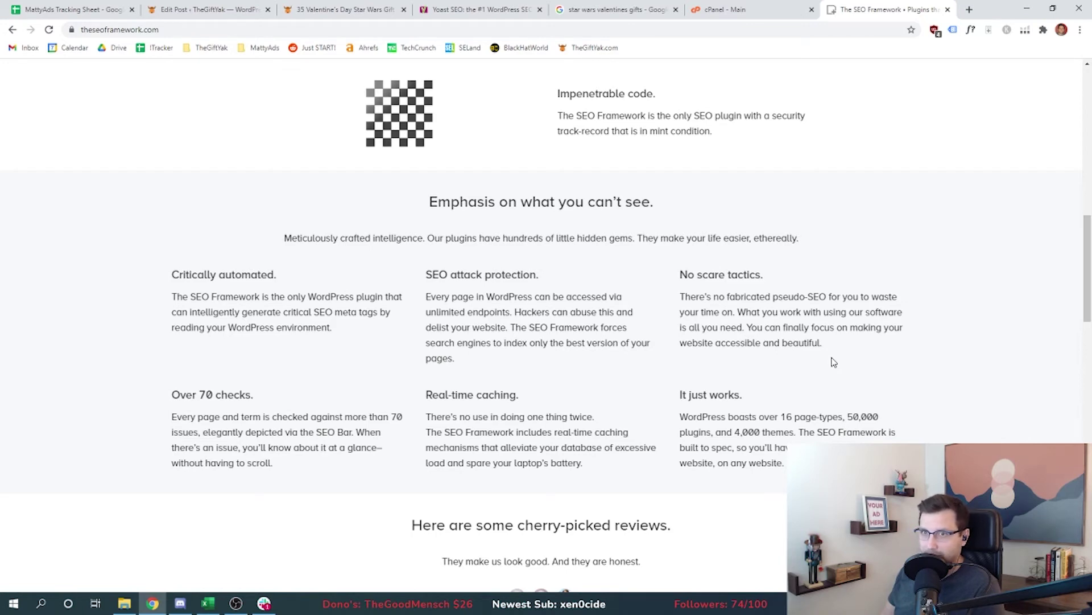
pyautogui.scroll(-2, 834, 362)
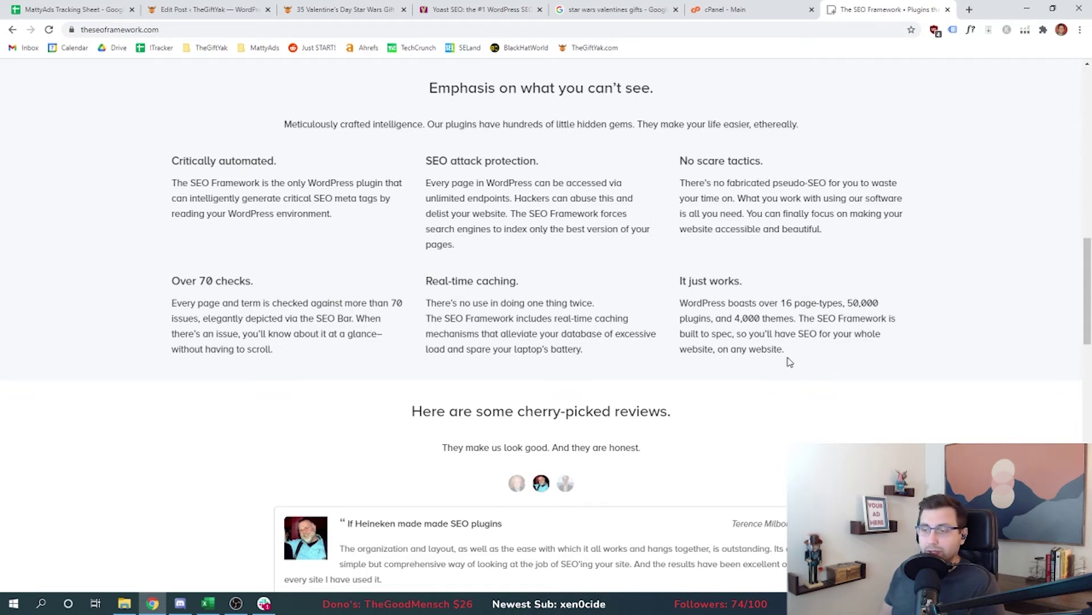
pyautogui.scroll(-10, 427, 291)
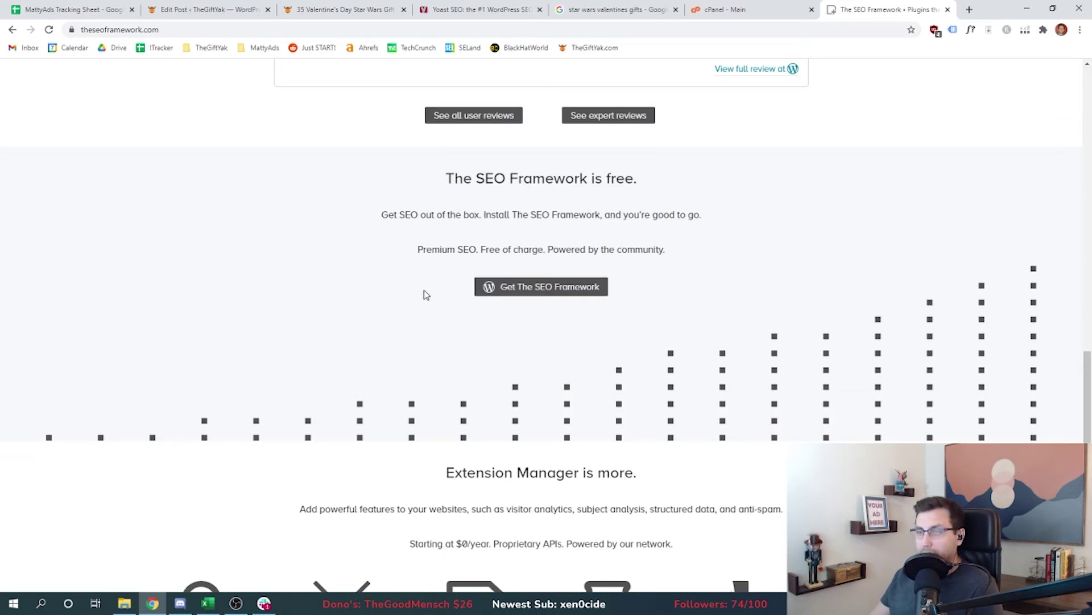
pyautogui.moveTo(424, 250); pyautogui.dragTo(651, 253)
pyautogui.click(372, 293)
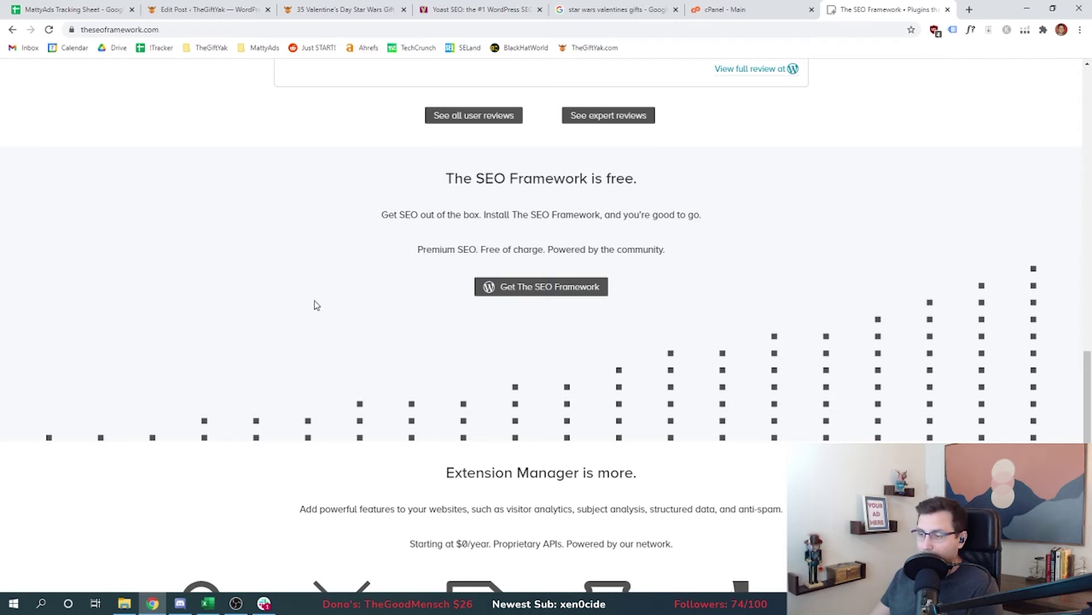
pyautogui.scroll(-4, 317, 305)
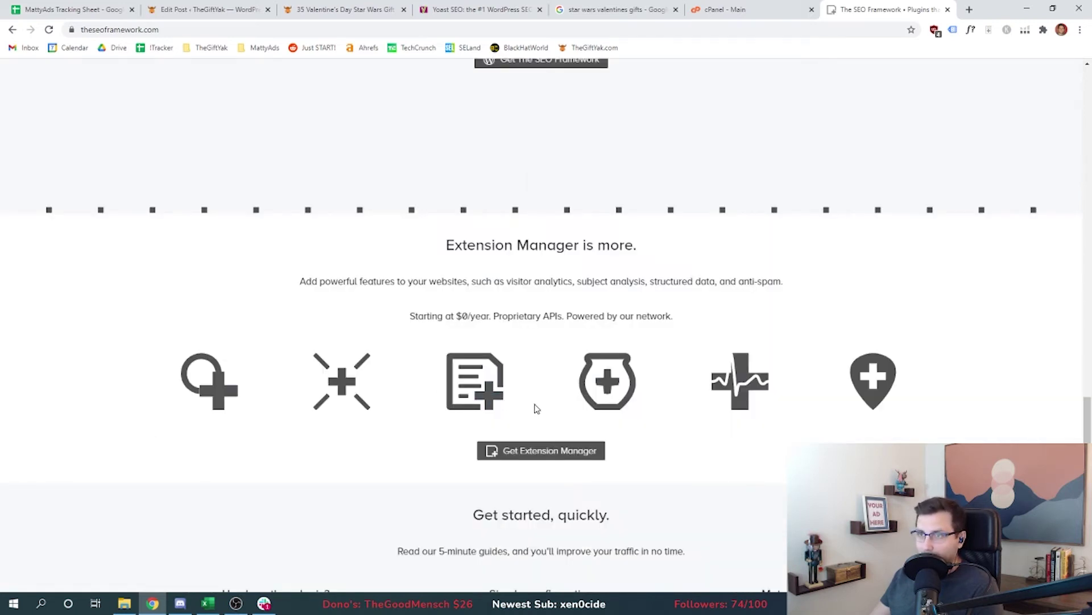
pyautogui.moveTo(446, 245); pyautogui.dragTo(687, 258)
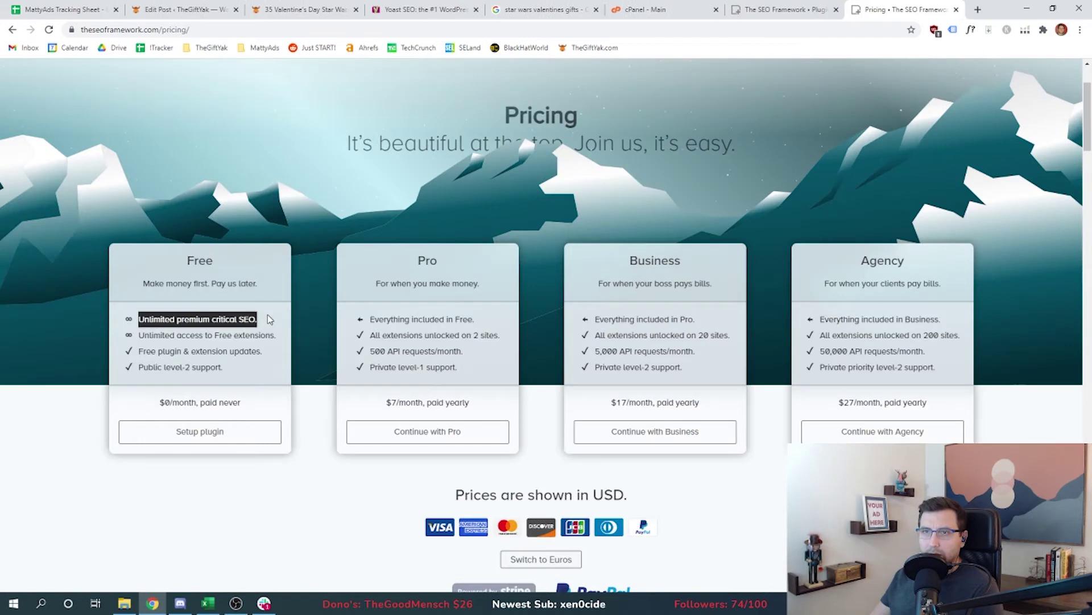
# Scroll The SEO Framework pricing table through the SMO management features
pyautogui.click(140, 349)
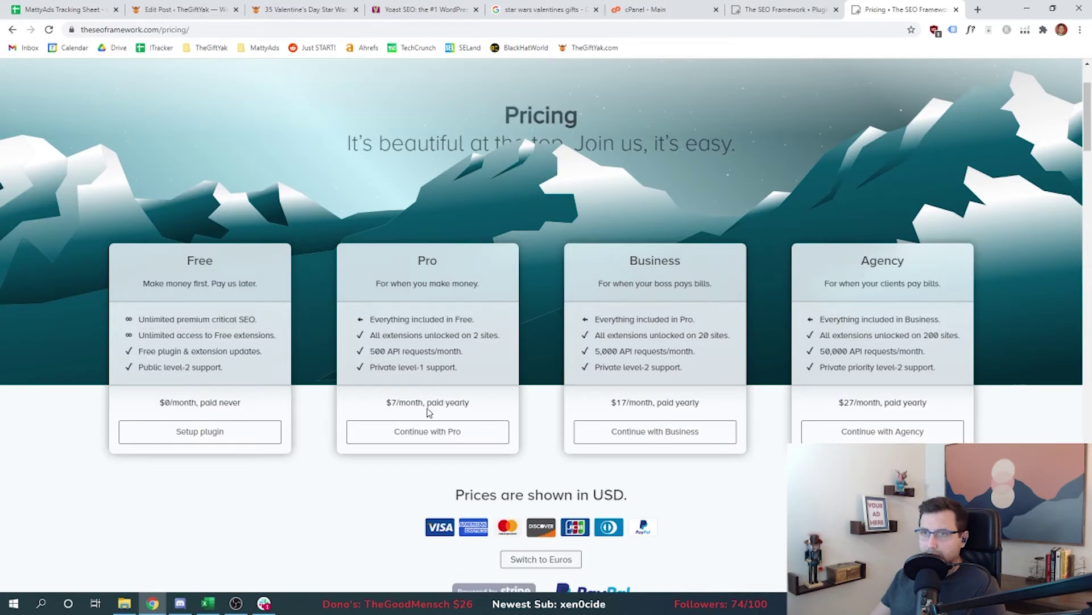
pyautogui.scroll(-10, 407, 403)
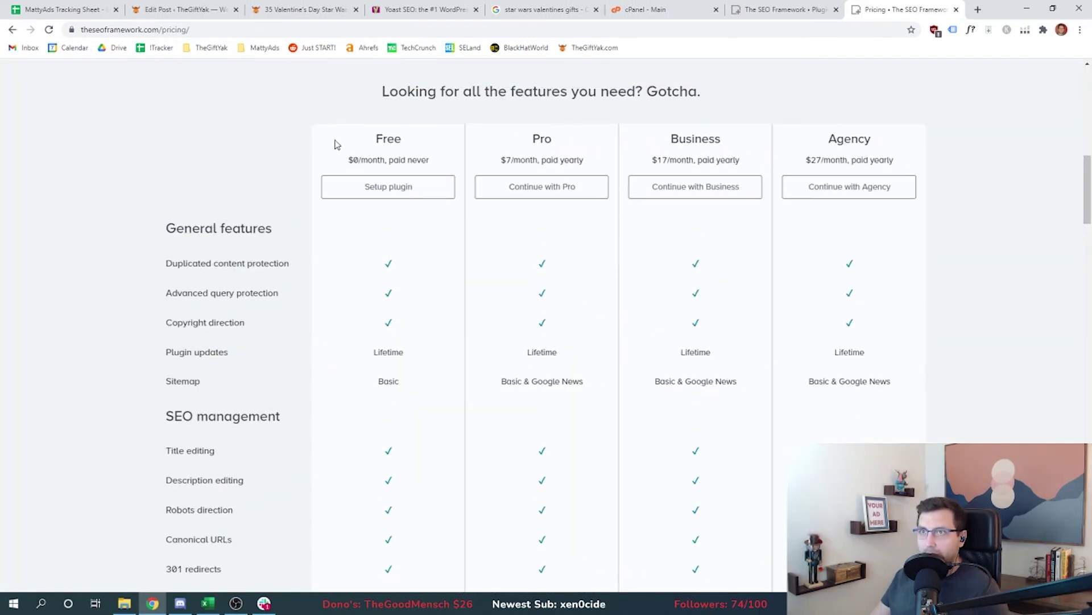
pyautogui.scroll(-3, 110, 316)
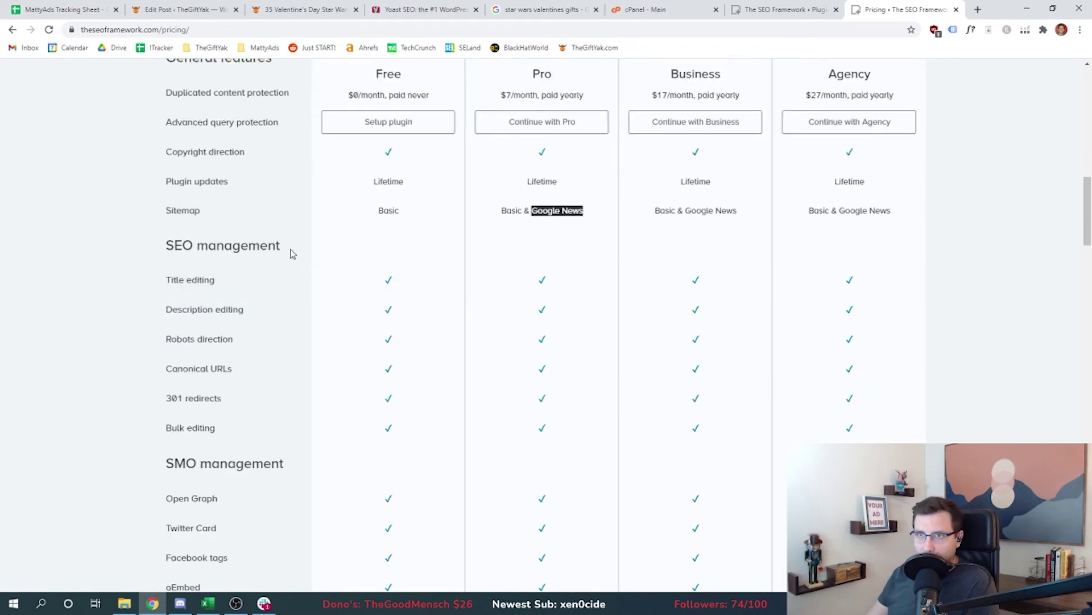
pyautogui.moveTo(241, 245); pyautogui.dragTo(164, 246)
pyautogui.click(164, 246)
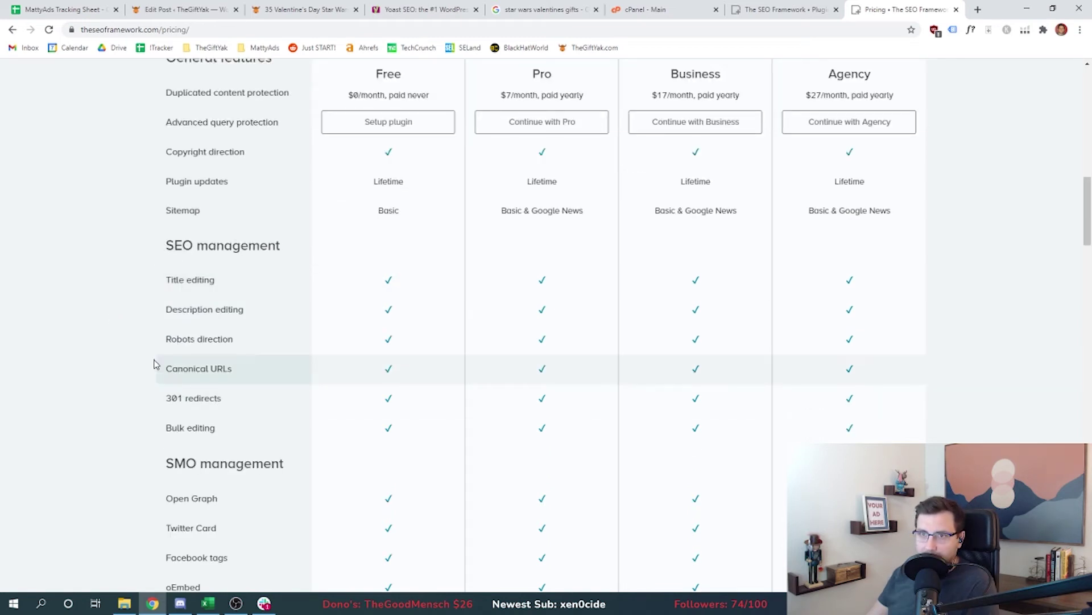
pyautogui.scroll(-3, 149, 360)
pyautogui.moveTo(167, 293); pyautogui.dragTo(198, 293)
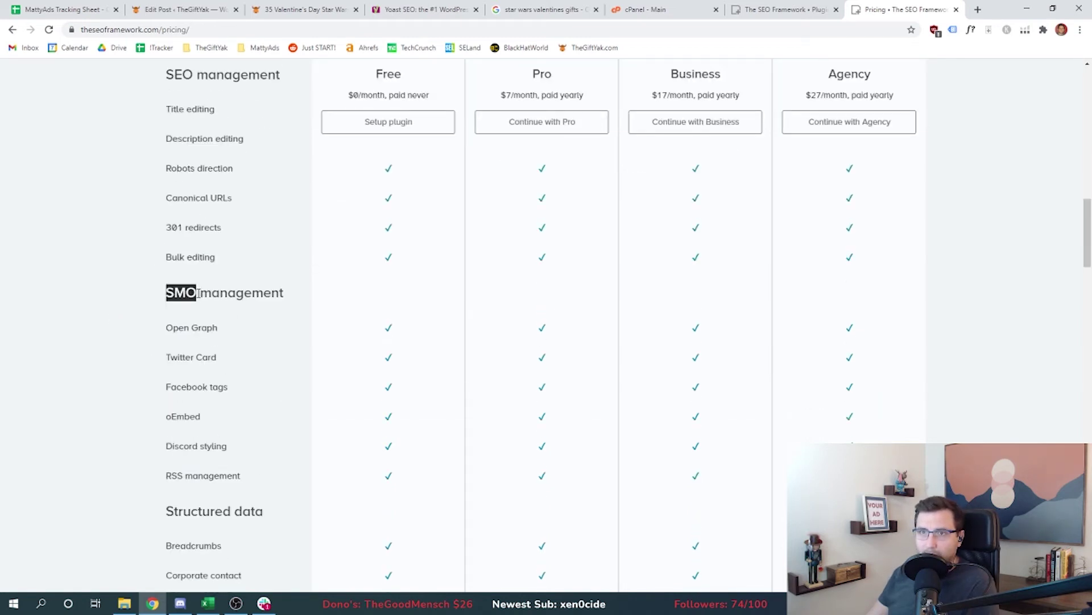
pyautogui.click(197, 293)
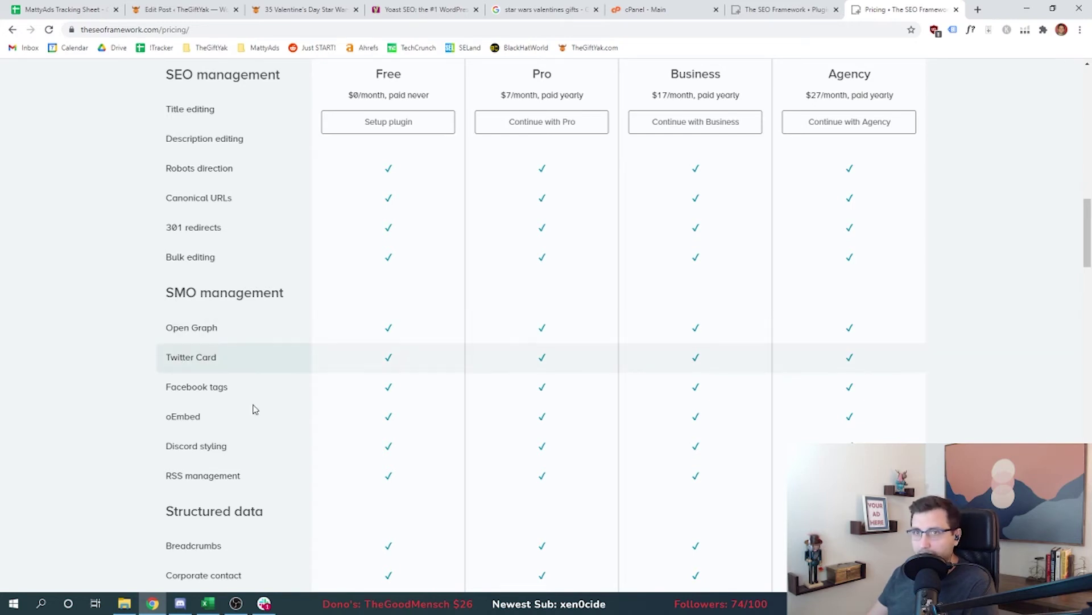
# Review the BlogPosting and SEO Bar rows missing from Free, then switch to the Extensions page
pyautogui.scroll(-1, 157, 336)
pyautogui.scroll(-3, 157, 335)
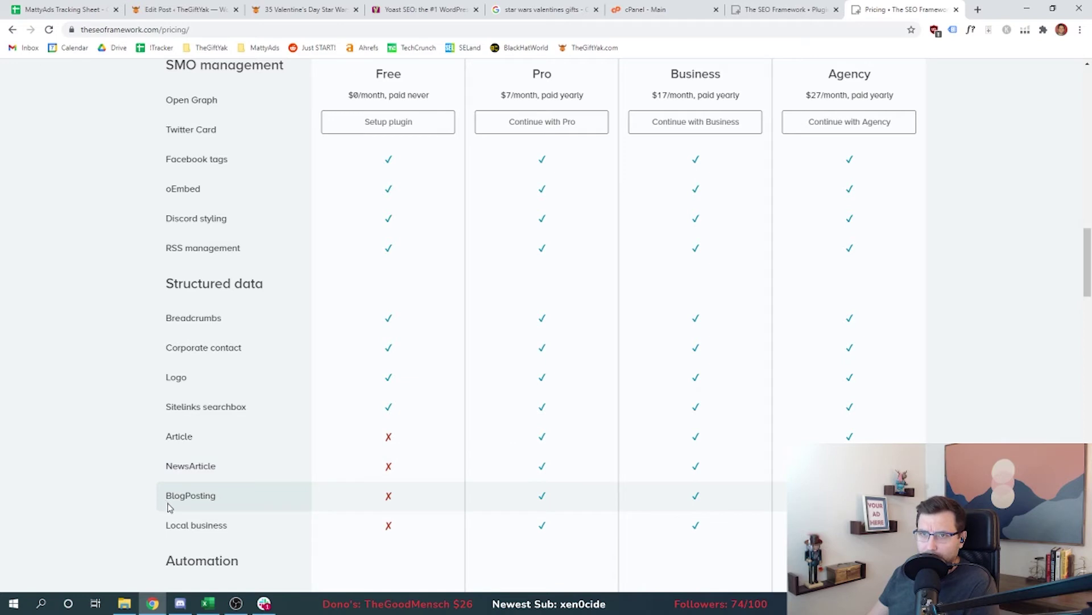
pyautogui.scroll(-2, 168, 417)
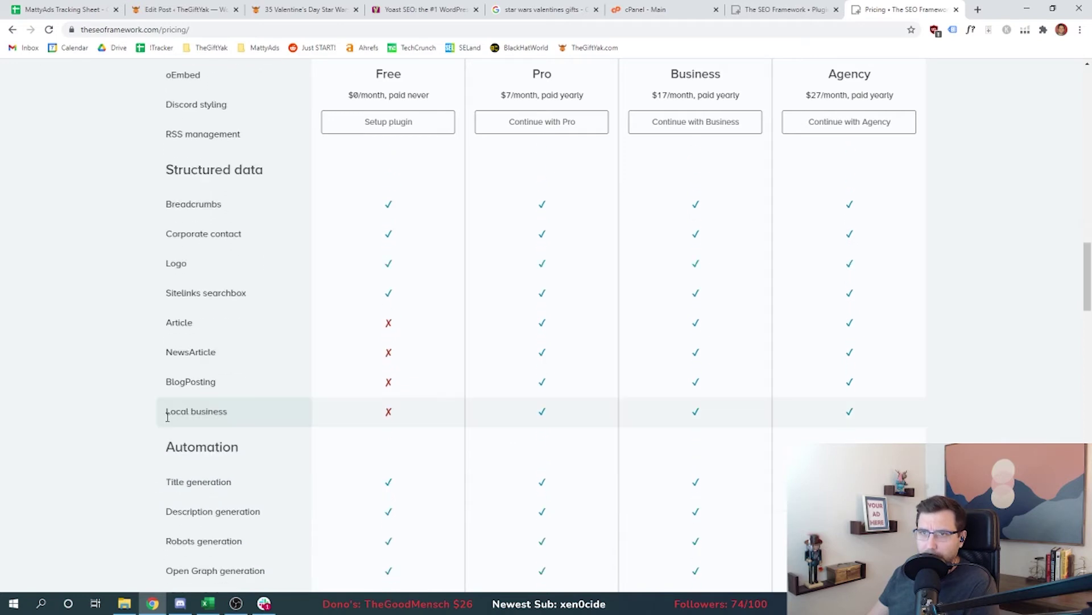
pyautogui.doubleClick(193, 379)
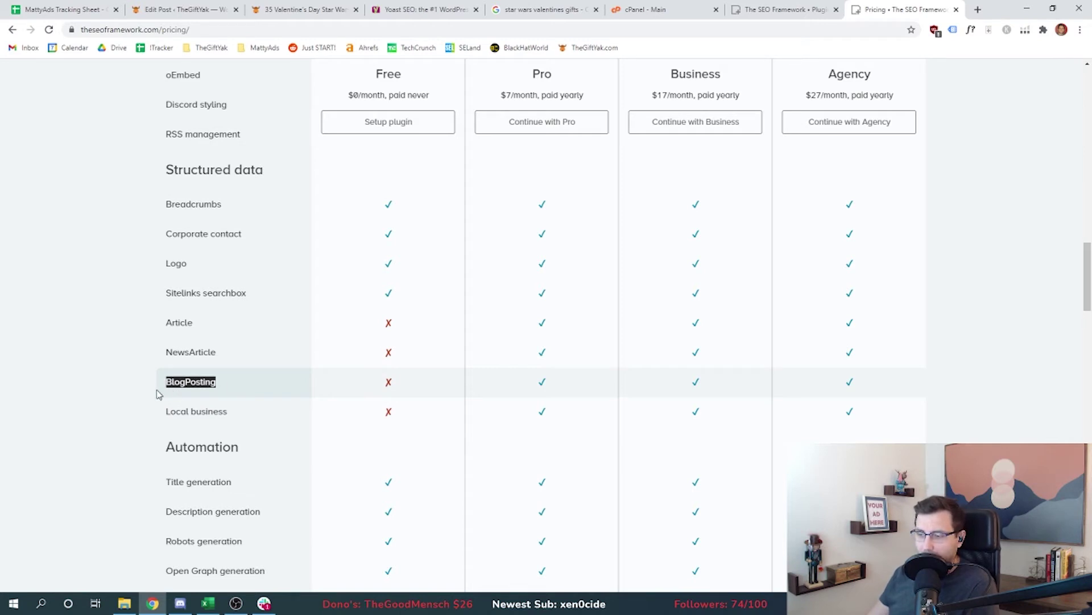
pyautogui.scroll(-3, 163, 311)
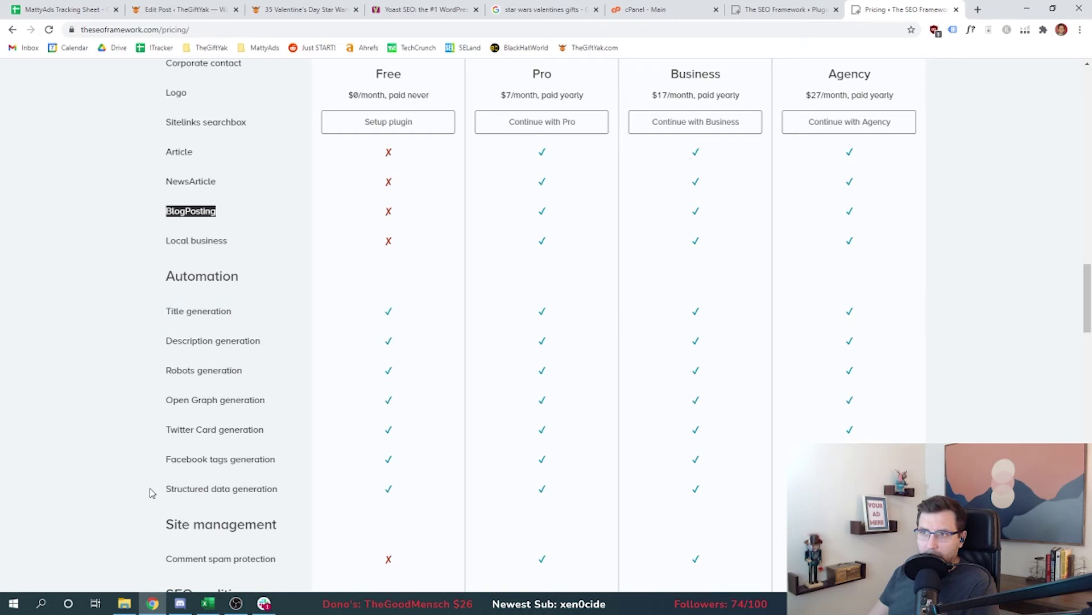
pyautogui.scroll(-3, 151, 492)
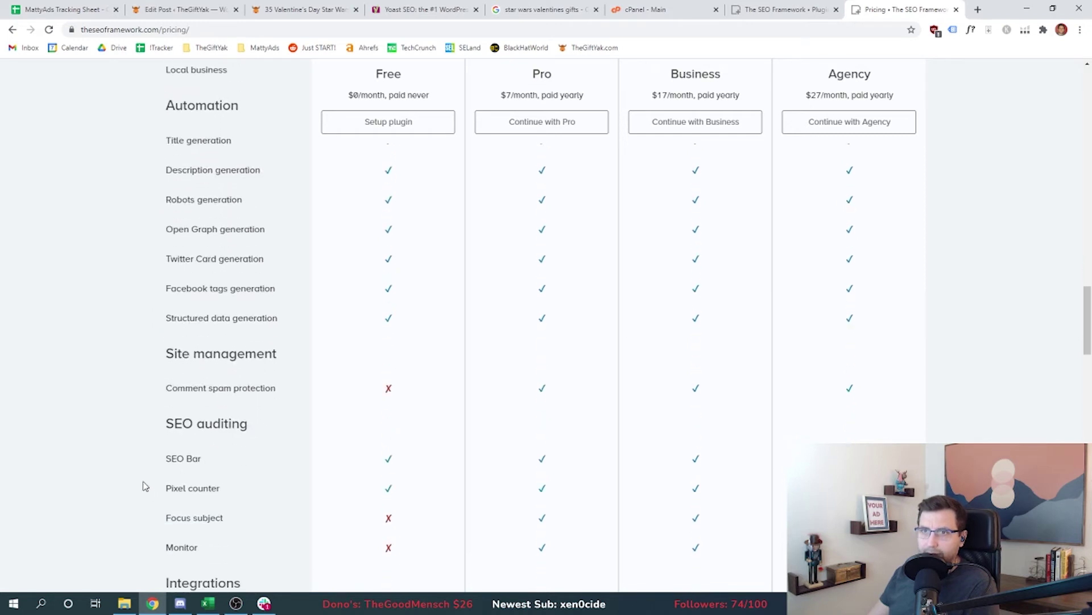
pyautogui.scroll(-3, 148, 483)
pyautogui.moveTo(164, 287); pyautogui.dragTo(206, 289)
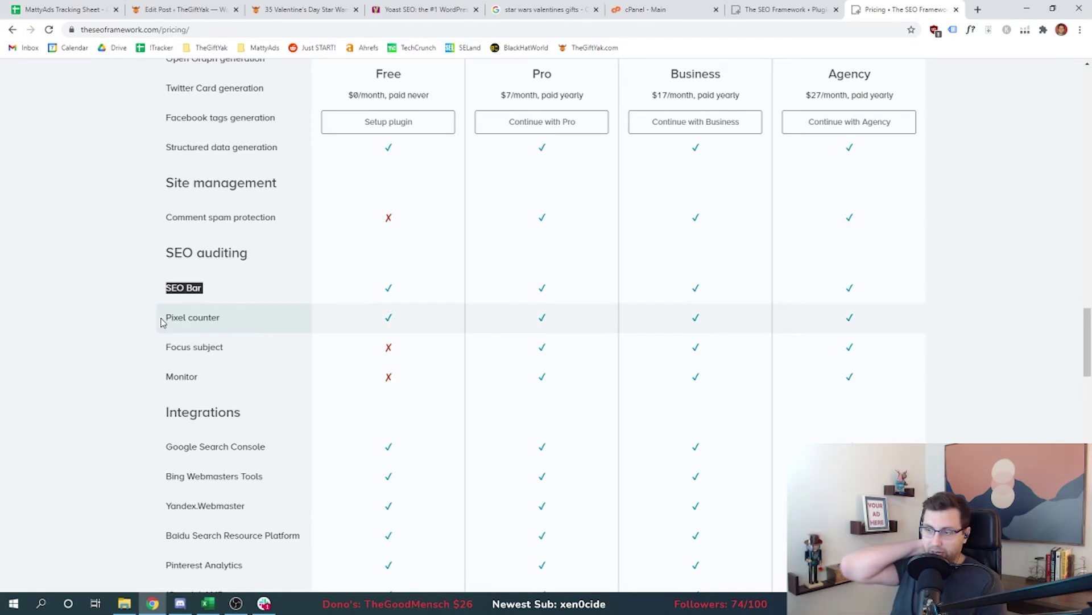
pyautogui.scroll(-8, 162, 296)
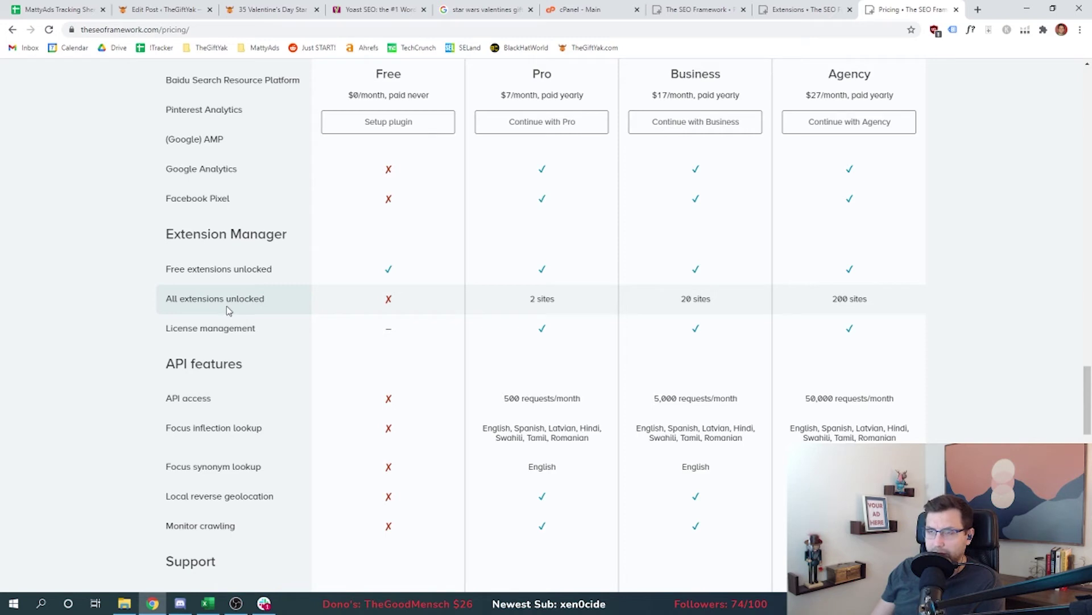
pyautogui.scroll(-2, 188, 302)
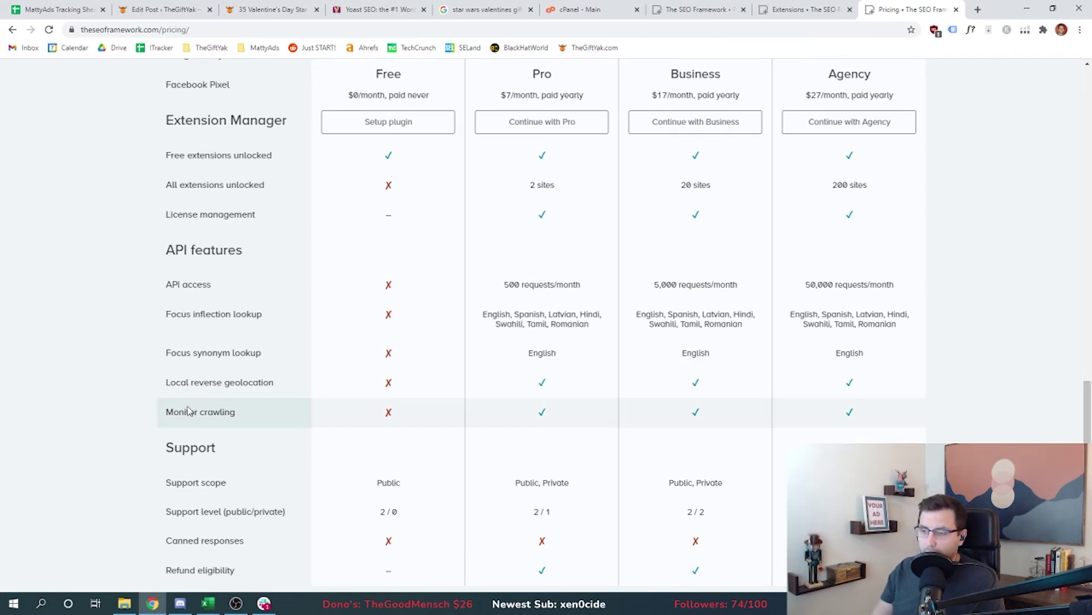
pyautogui.hotkey('ctrl', 'shift', 'Tab')
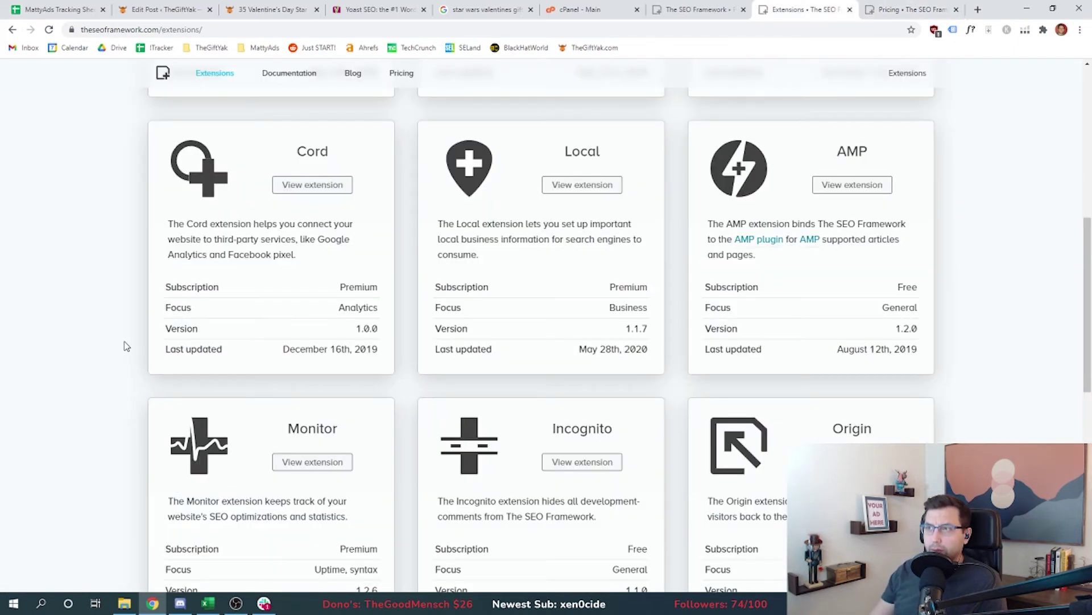
pyautogui.scroll(6, 125, 345)
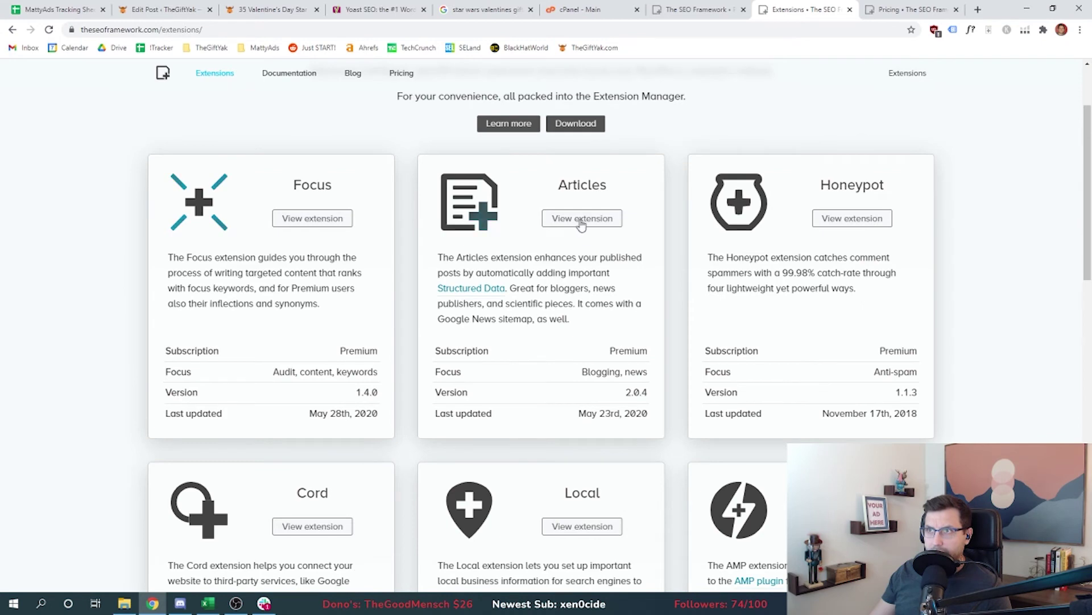
pyautogui.scroll(-3, 581, 220)
pyautogui.moveTo(479, 425); pyautogui.dragTo(431, 394)
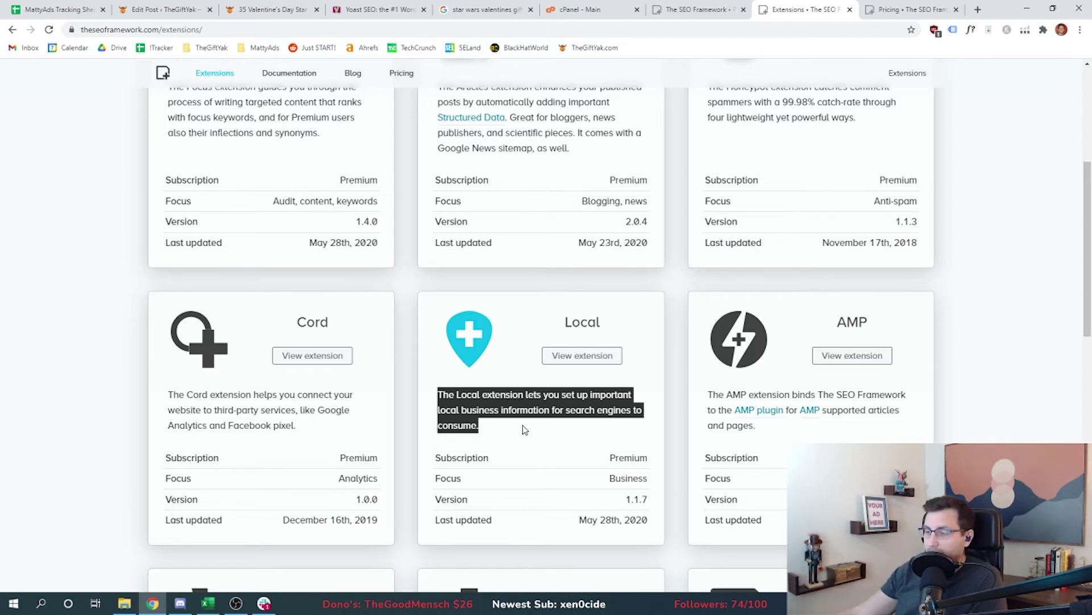
pyautogui.scroll(-6, 524, 429)
pyautogui.moveTo(348, 346); pyautogui.dragTo(161, 334)
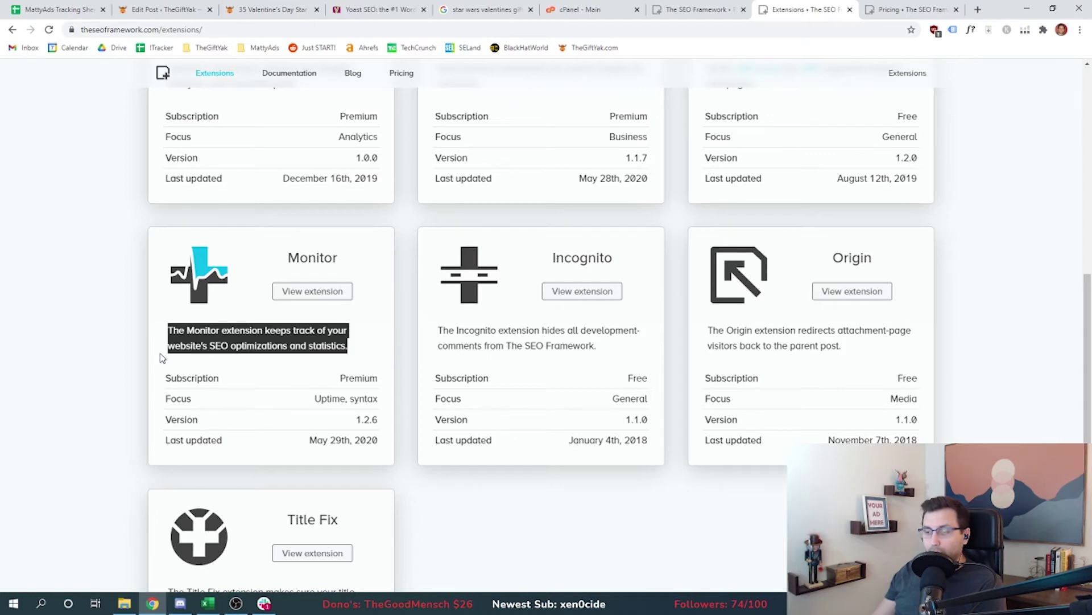
# In D6, note that the needed options are free, with less bloat, no ads, and solid core principles
pyautogui.hotkey('ctrl', '1')
pyautogui.write('options we nee')
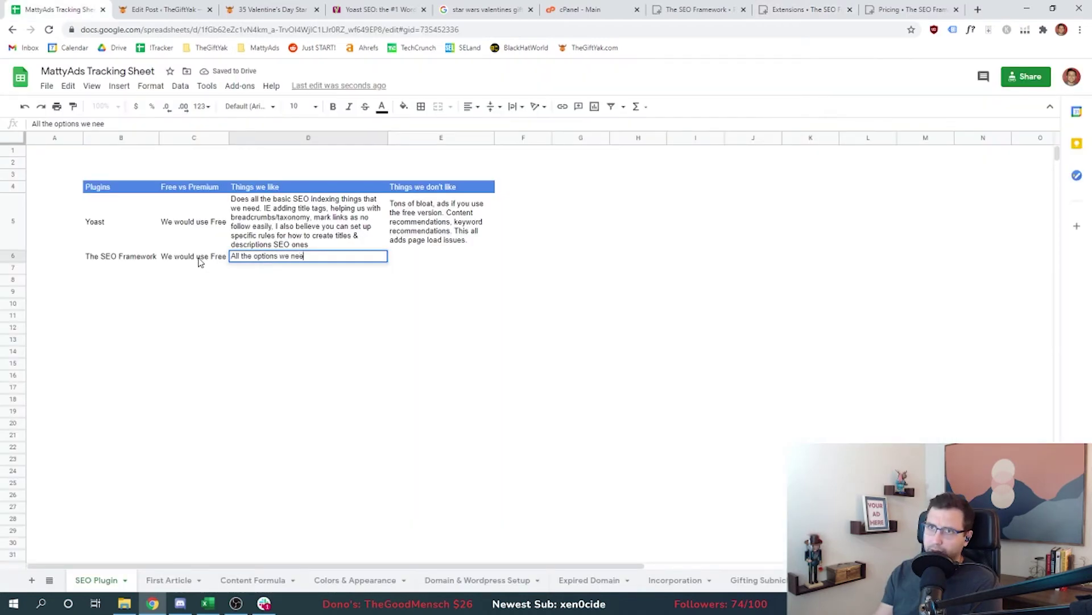
pyautogui.write('d are available in Free. Le')
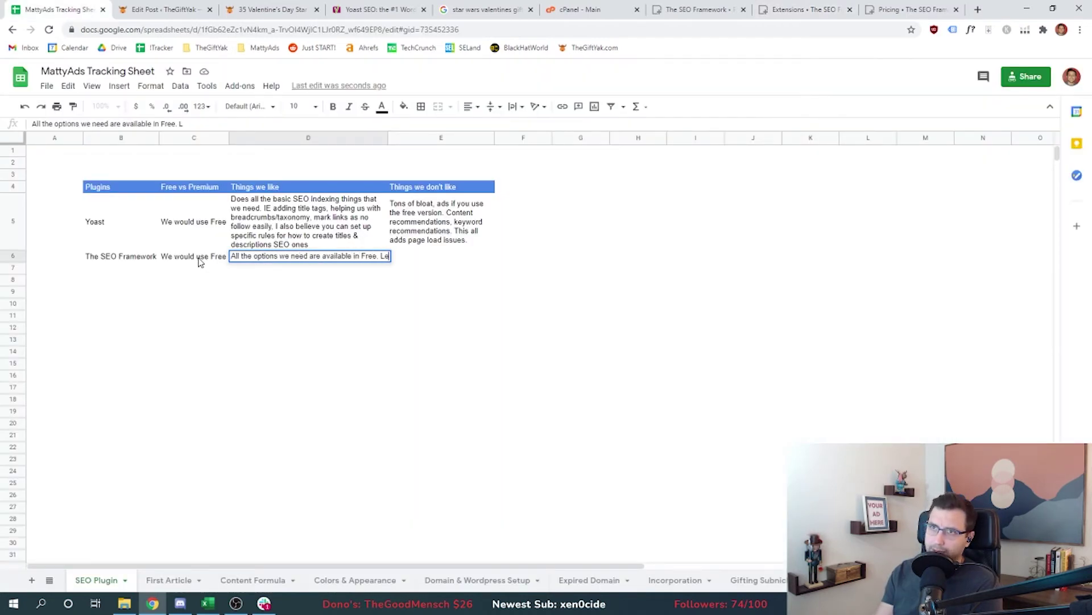
pyautogui.write('ss bloat. No ads.')
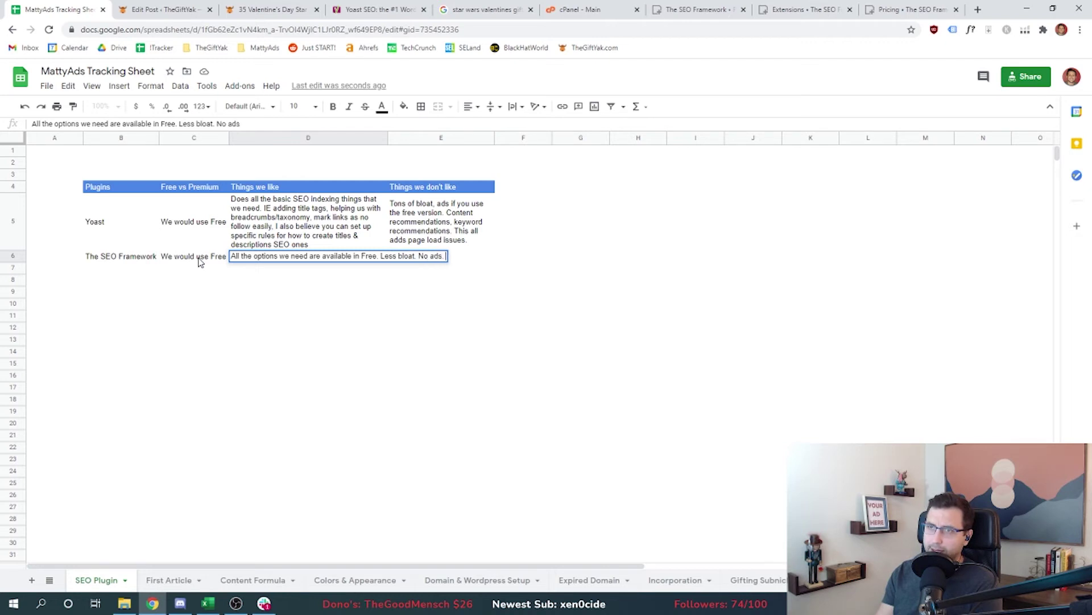
pyautogui.write(' Core principles are')
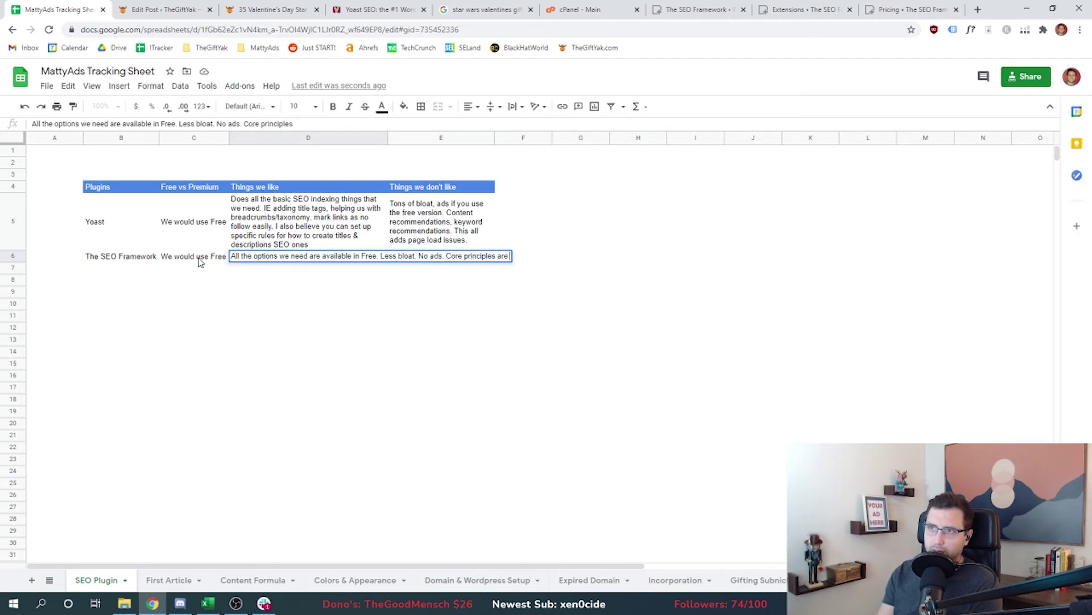
pyautogui.write(' tied to speed and reliabi')
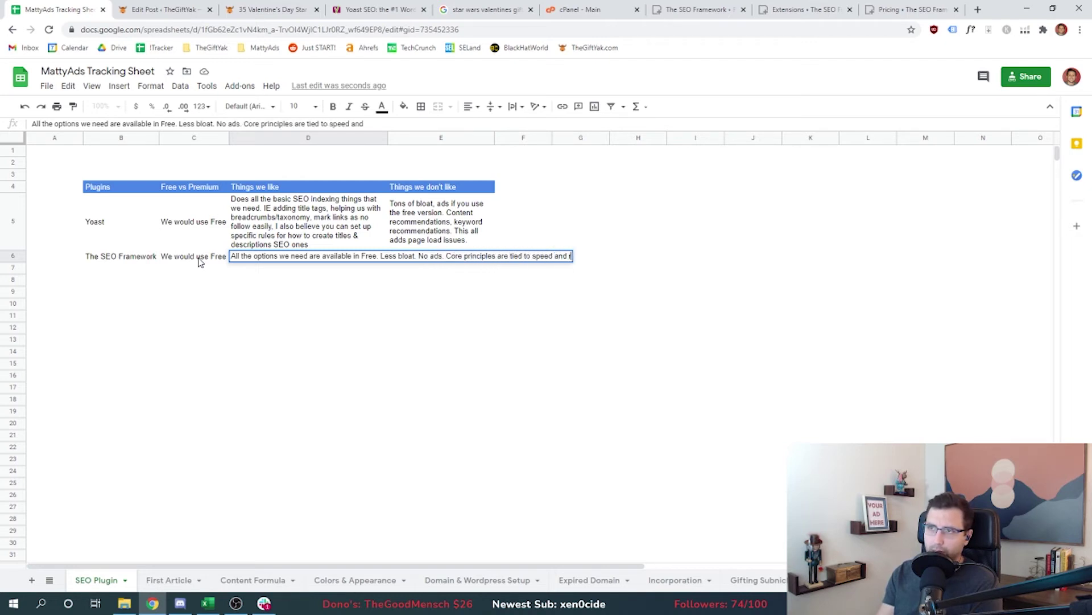
pyautogui.write('lity.')
pyautogui.press('Tab')
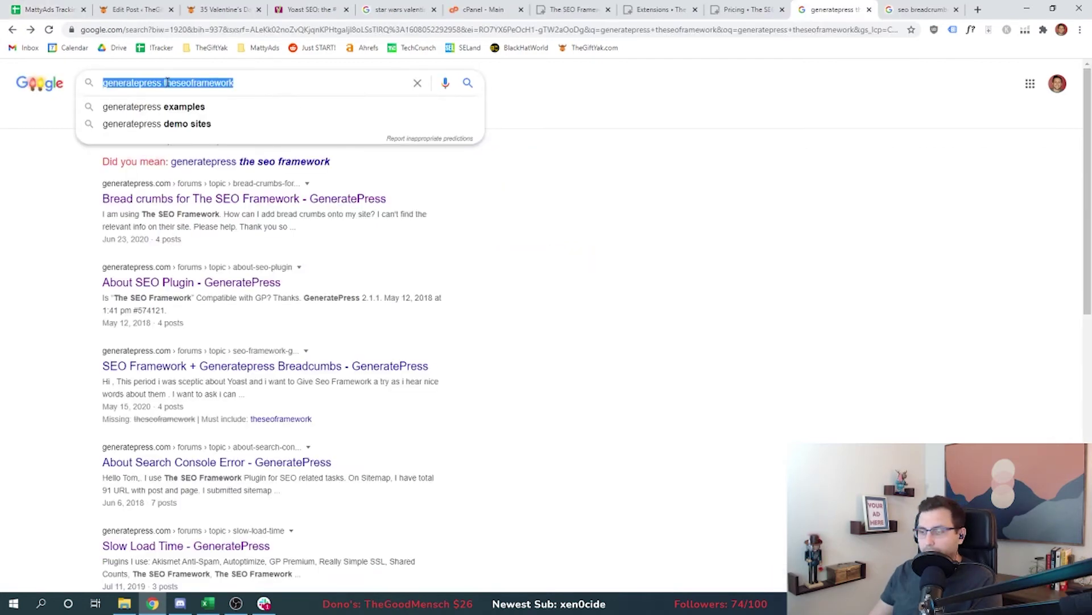
# Search for 'rank math' and open the Rank Math homepage
pyautogui.write('rank math')
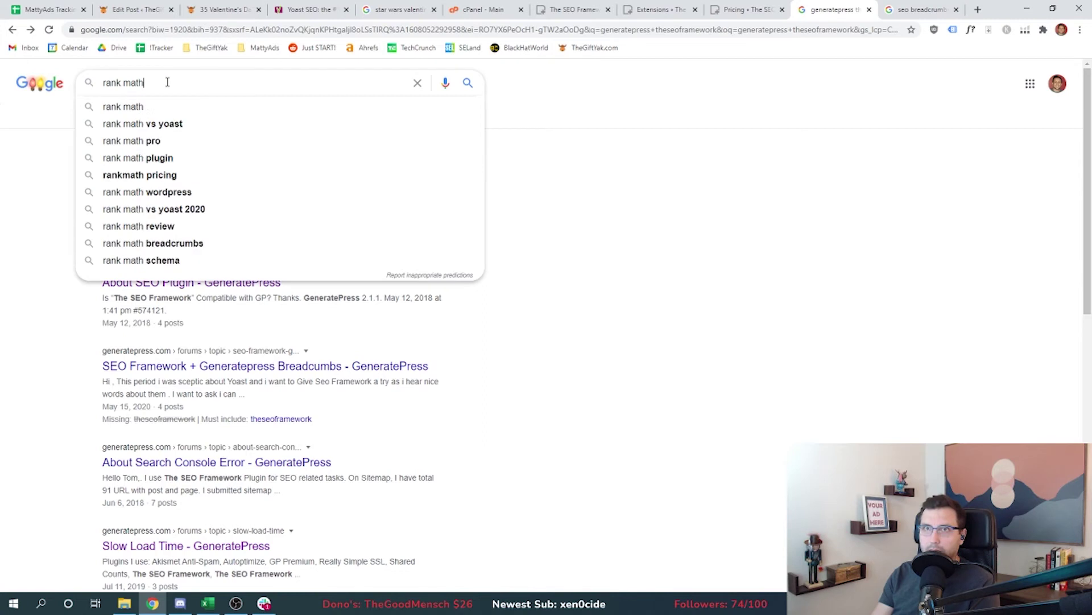
pyautogui.press('Return')
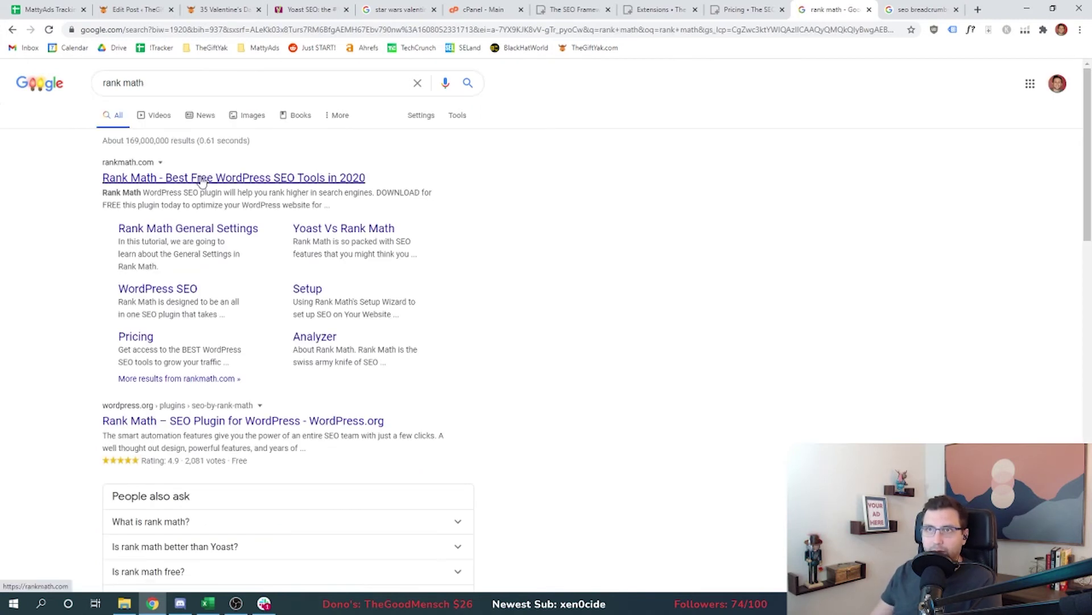
pyautogui.click(202, 179)
pyautogui.tripleClick(721, 211)
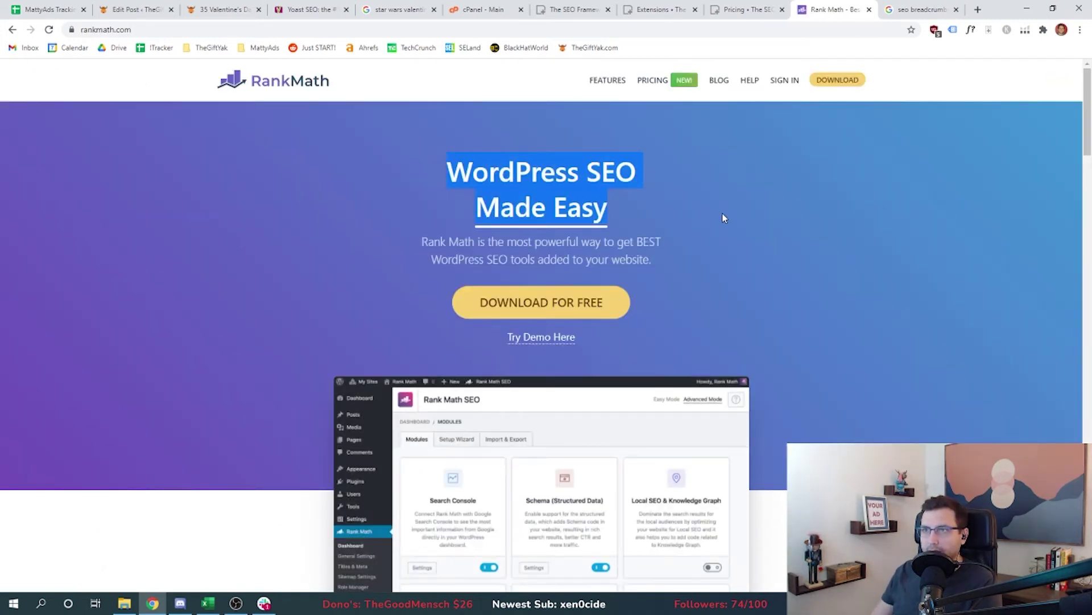
pyautogui.click(722, 218)
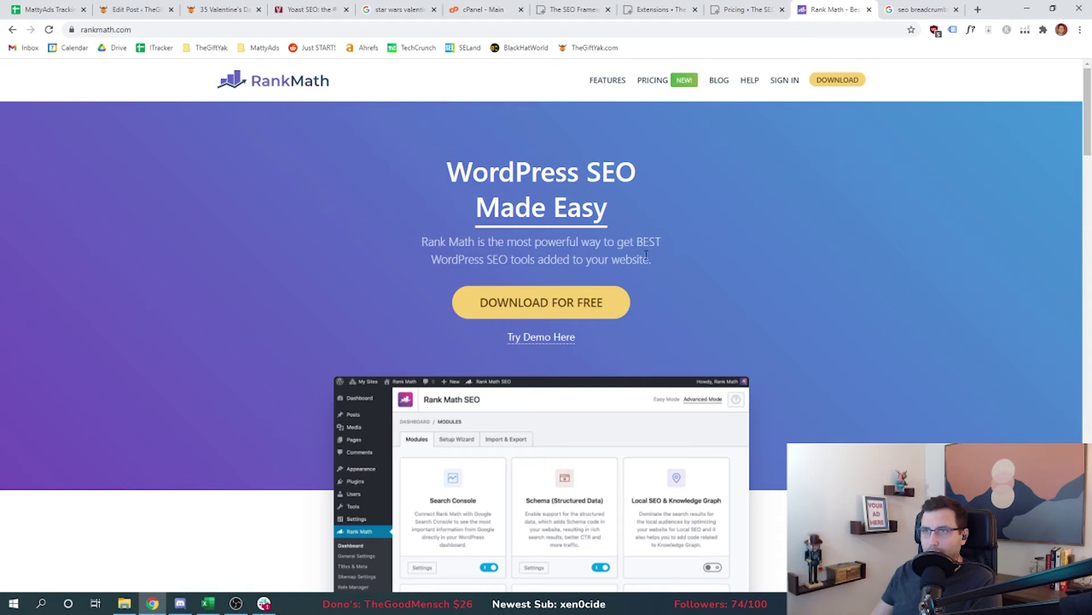
# Preview the keyword rank tracking and the Gutenberg & Classic Editor compatibility feature cards
pyautogui.scroll(-4, 292, 271)
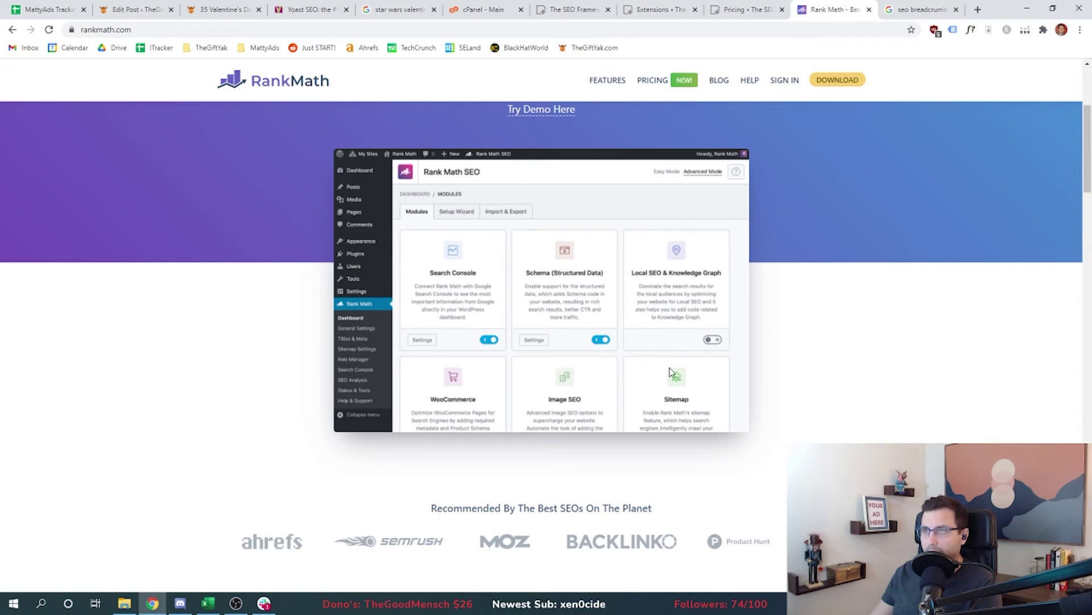
pyautogui.scroll(-8, 294, 362)
pyautogui.scroll(-7, 292, 361)
pyautogui.scroll(-3, 161, 390)
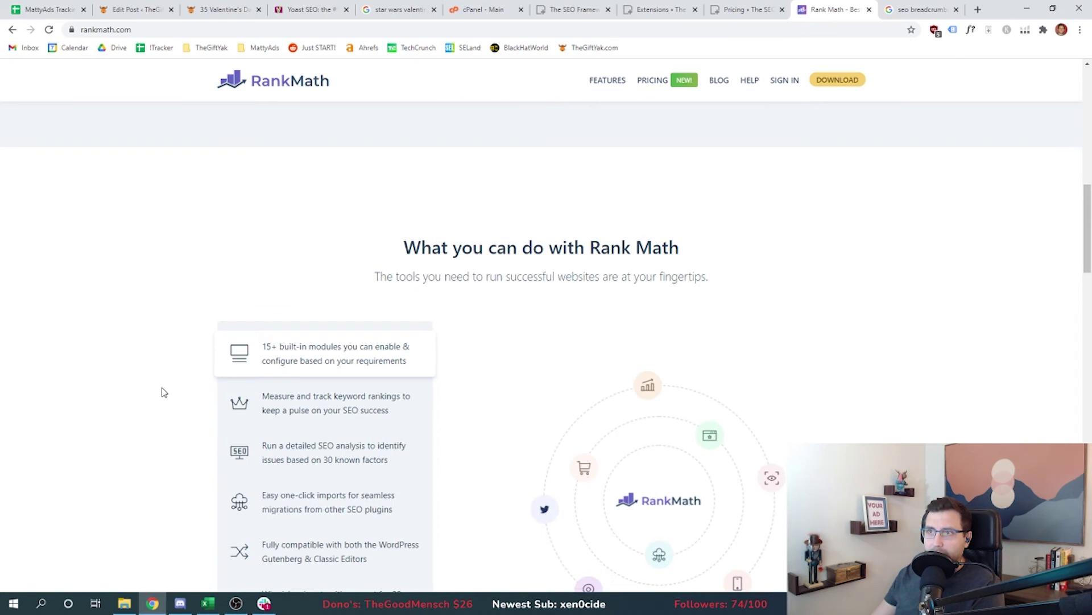
pyautogui.scroll(-1, 159, 393)
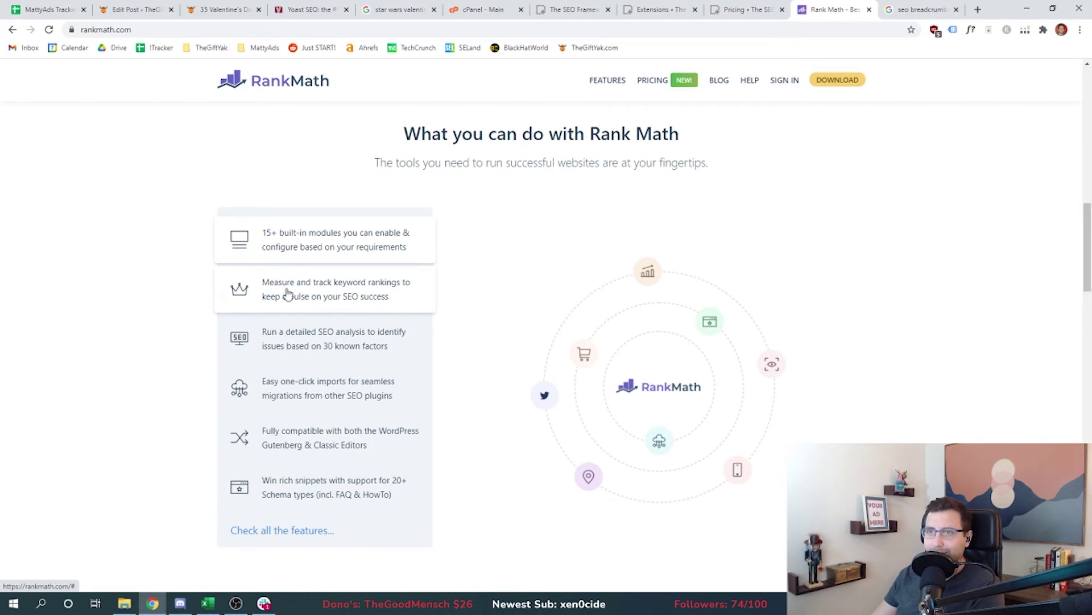
pyautogui.click(382, 300)
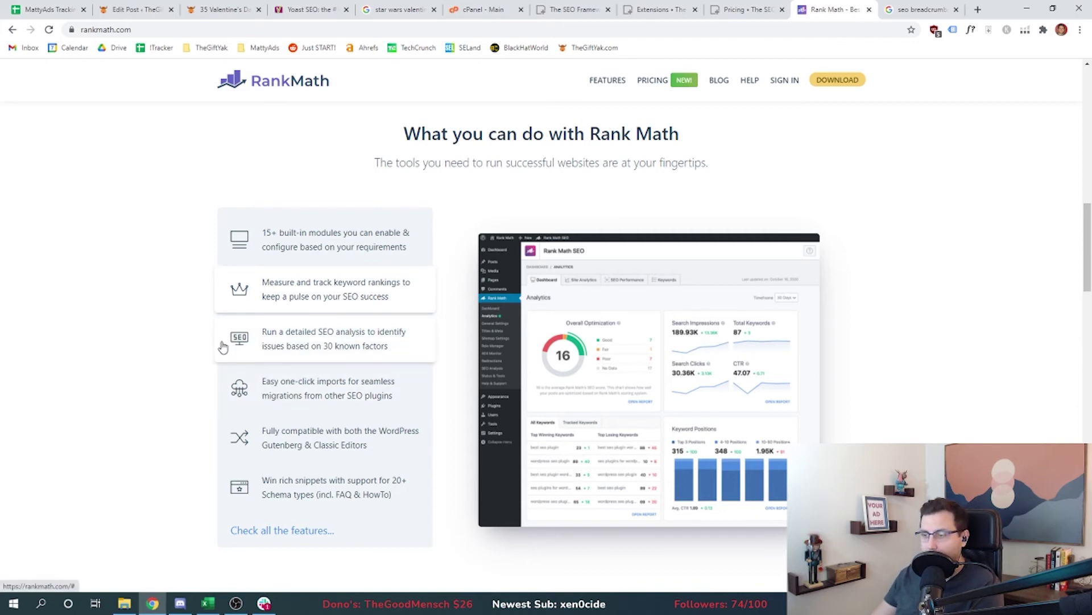
pyautogui.click(405, 454)
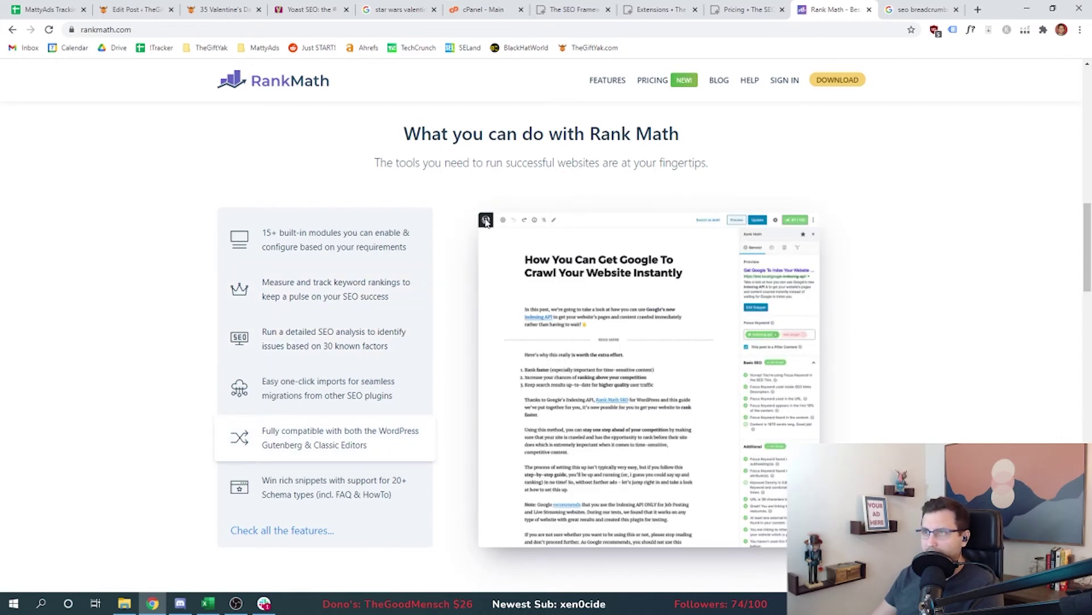
# Glance at the Valentine's Star Wars post editor, then go back to the Rank Math features page
pyautogui.click(152, 7)
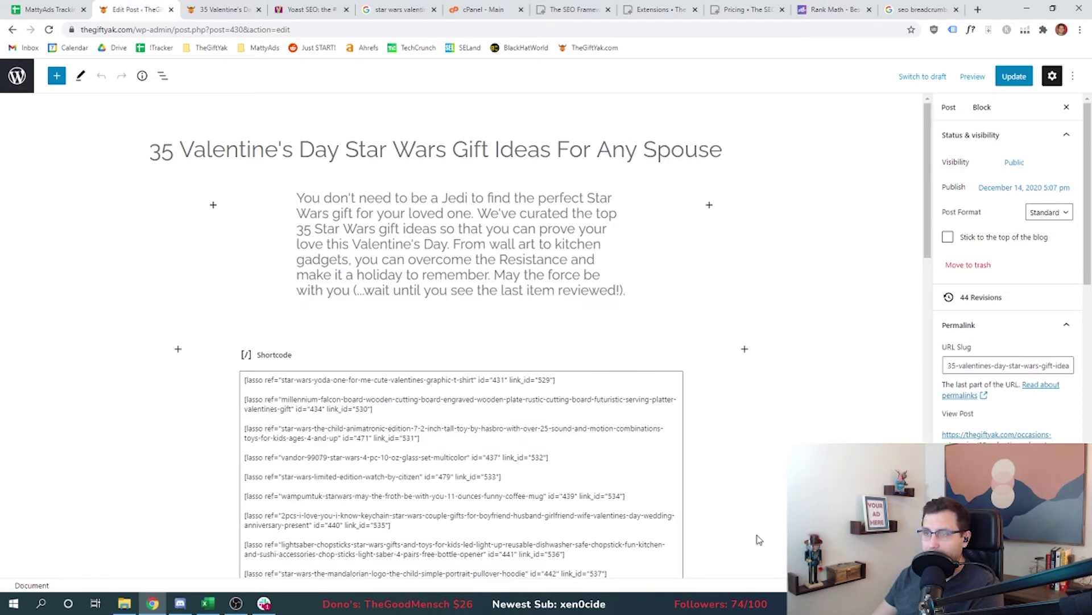
pyautogui.click(832, 9)
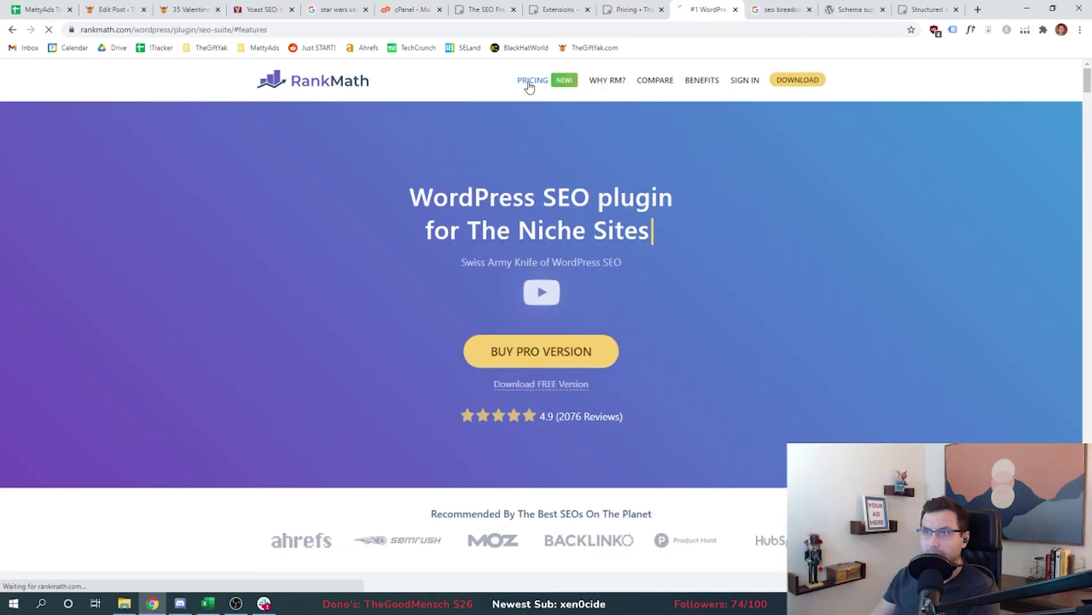
# Open Rank Math's pricing page and scroll through the Free vs PRO vs Business comparison
pyautogui.click(531, 81)
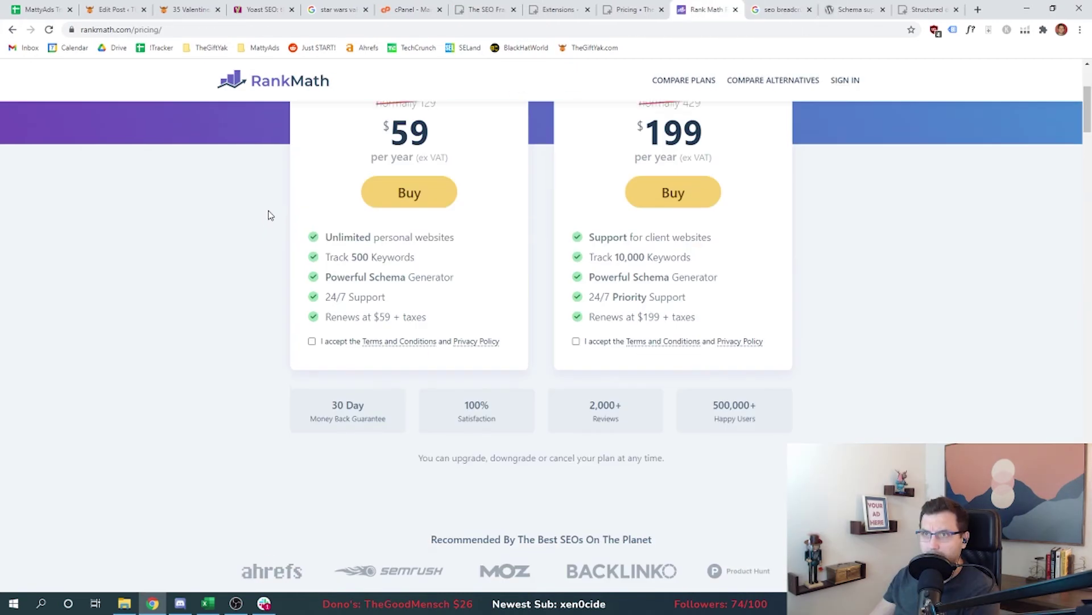
pyautogui.scroll(-10, 262, 219)
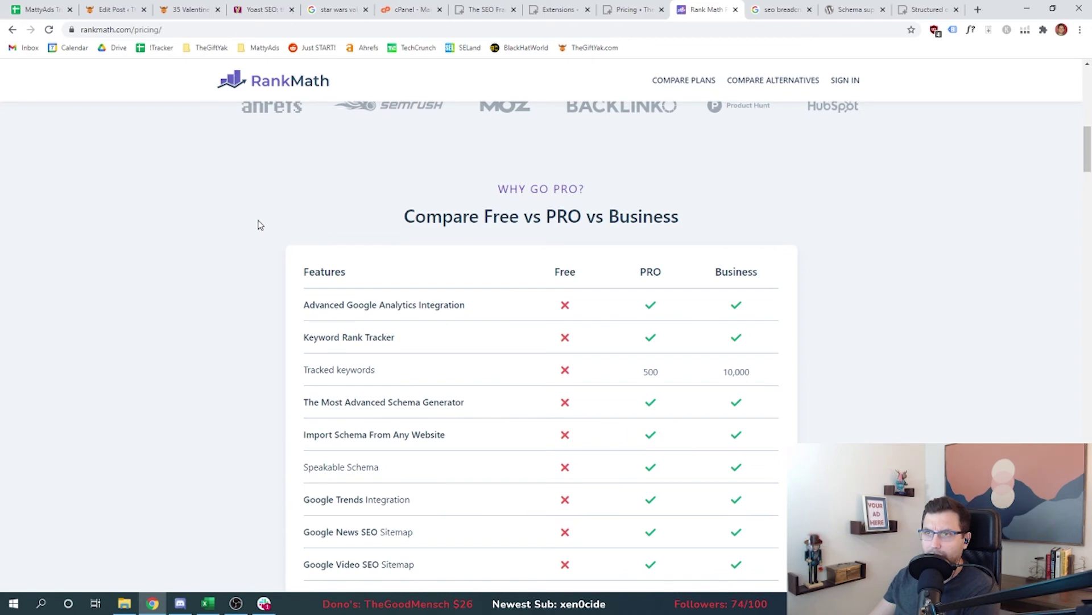
pyautogui.scroll(-15, 260, 225)
pyautogui.moveTo(1086, 248); pyautogui.dragTo(1055, 218)
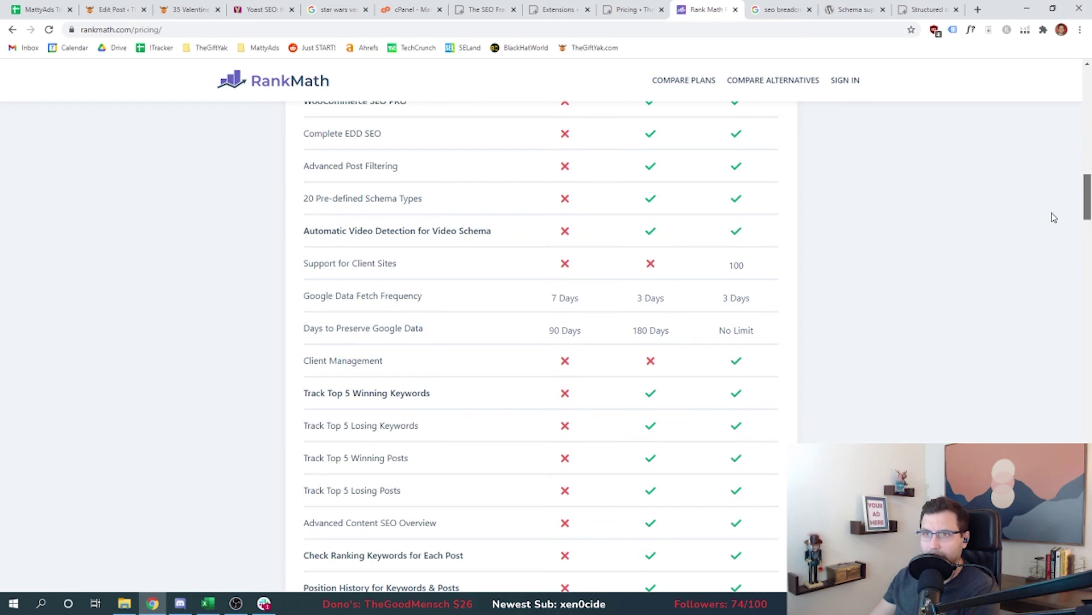
pyautogui.hotkey('ctrl', '1')
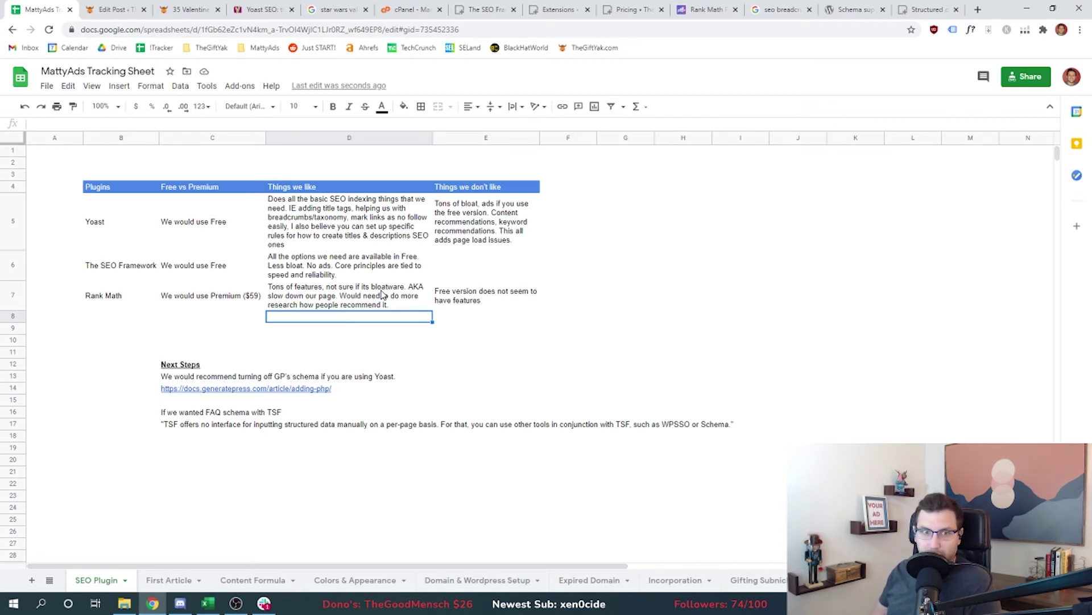
# Check cells E6 and A6 of The SEO Framework row, then open the TheGiftYak WordPress dashboard
pyautogui.click(494, 257)
pyautogui.click(73, 274)
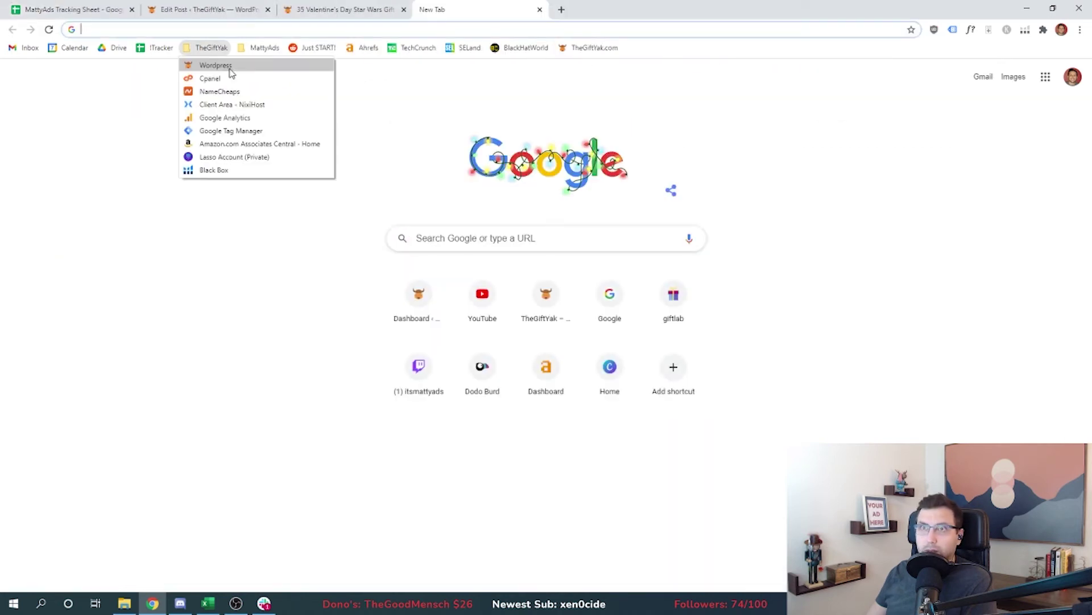
pyautogui.click(230, 67)
# Install The SEO Framework plugin from Plugins > Add New
pyautogui.moveTo(478, 9); pyautogui.dragTo(210, 9)
pyautogui.moveTo(126, 288)
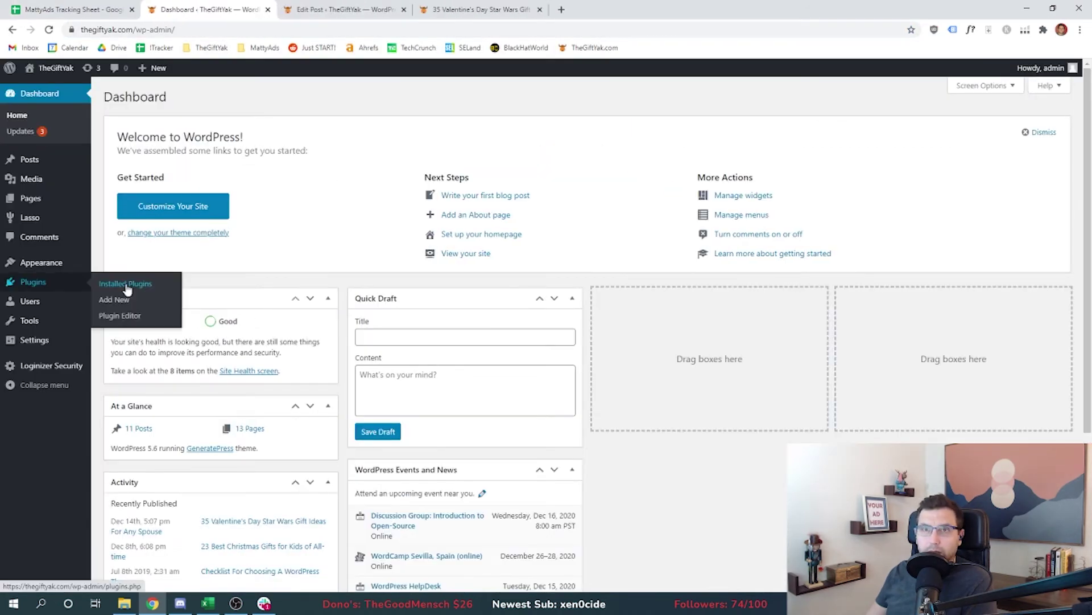
pyautogui.click(116, 300)
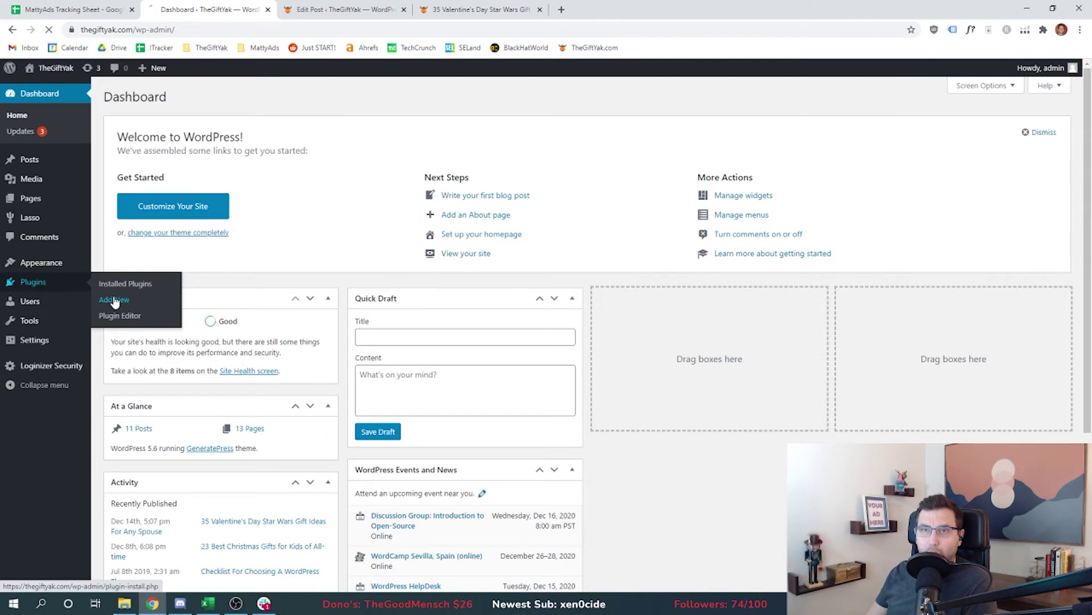
pyautogui.click(377, 193)
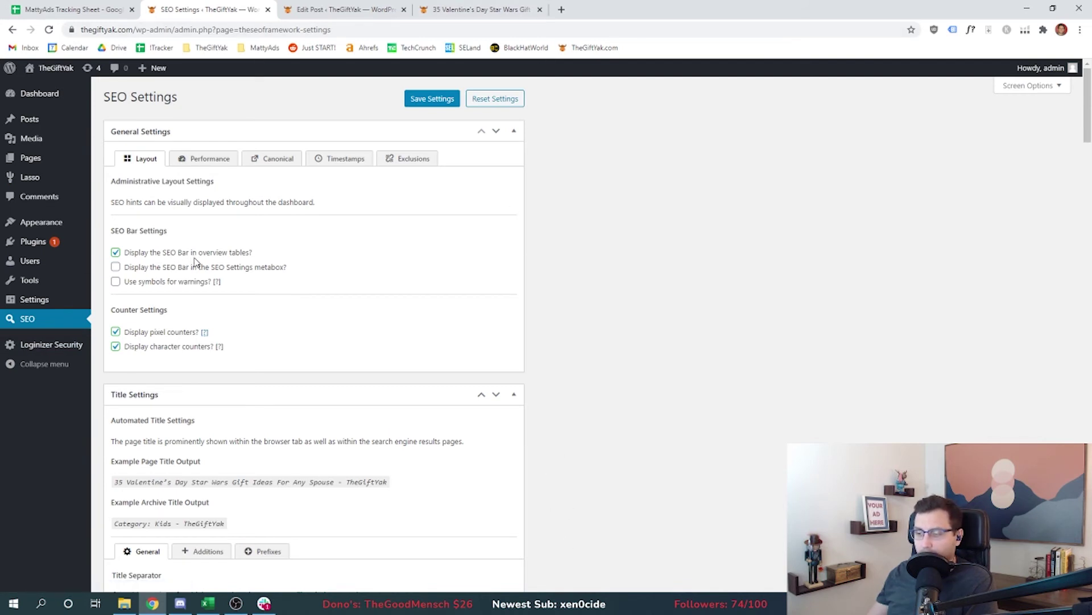
# From All Posts, open the Valentine's Star Wars post editor in a new tab
pyautogui.moveTo(33, 120)
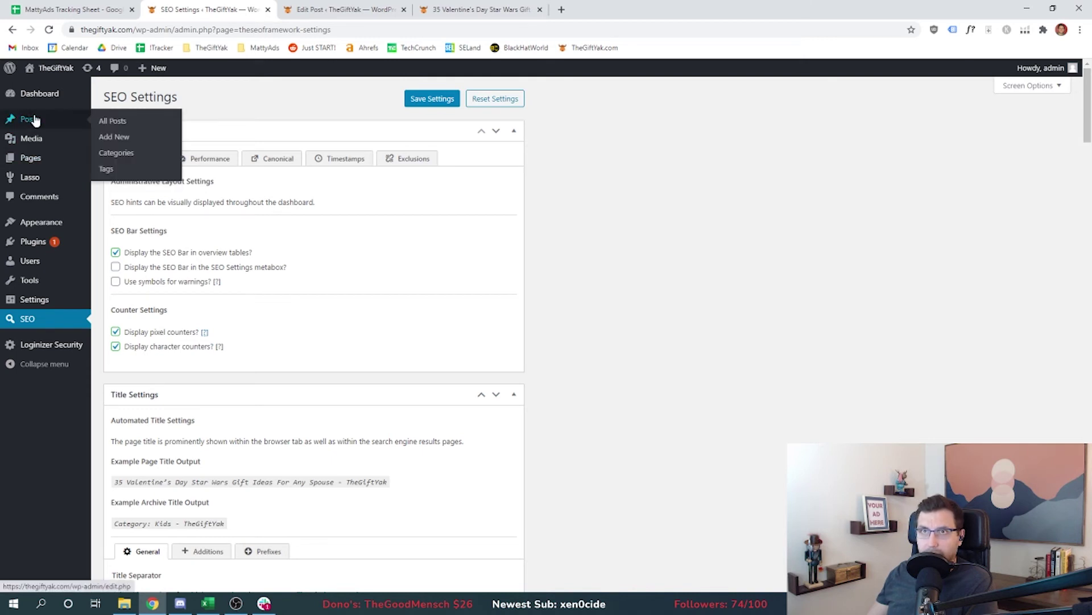
pyautogui.click(128, 125)
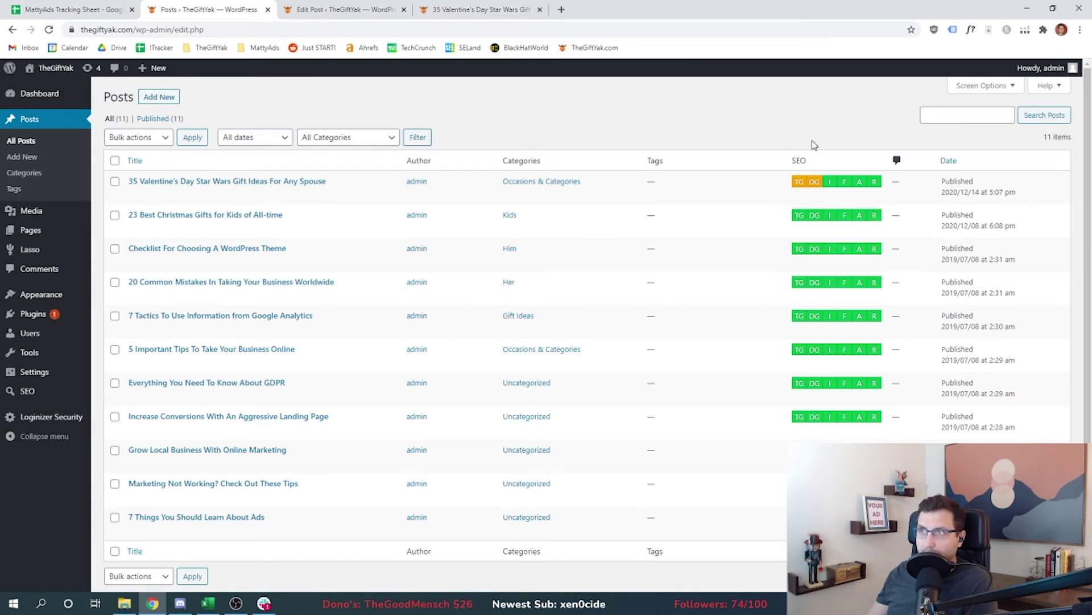
pyautogui.moveTo(816, 186)
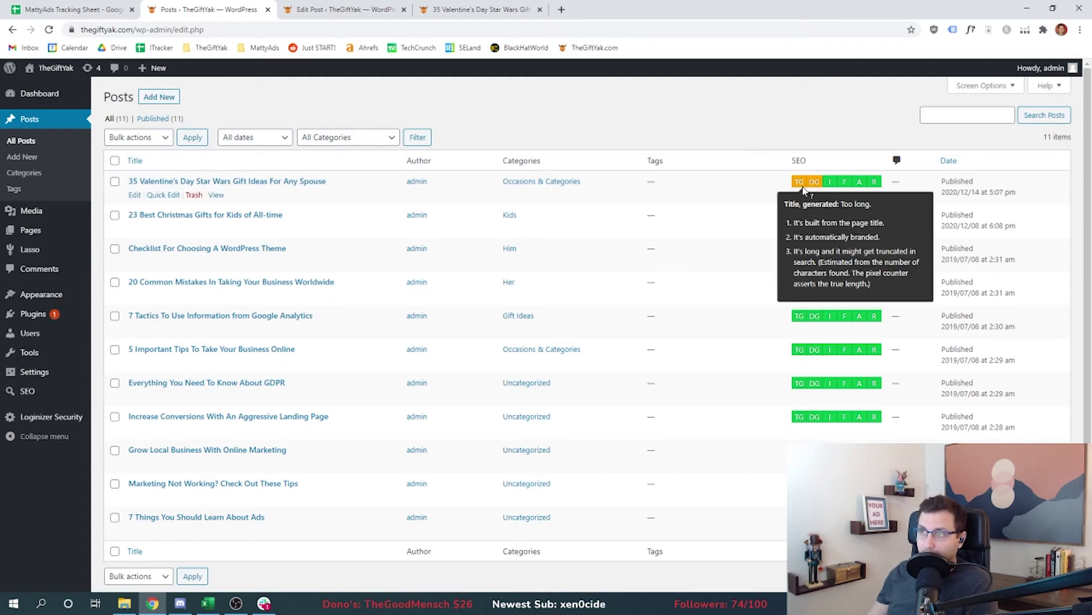
pyautogui.rightClick(135, 195)
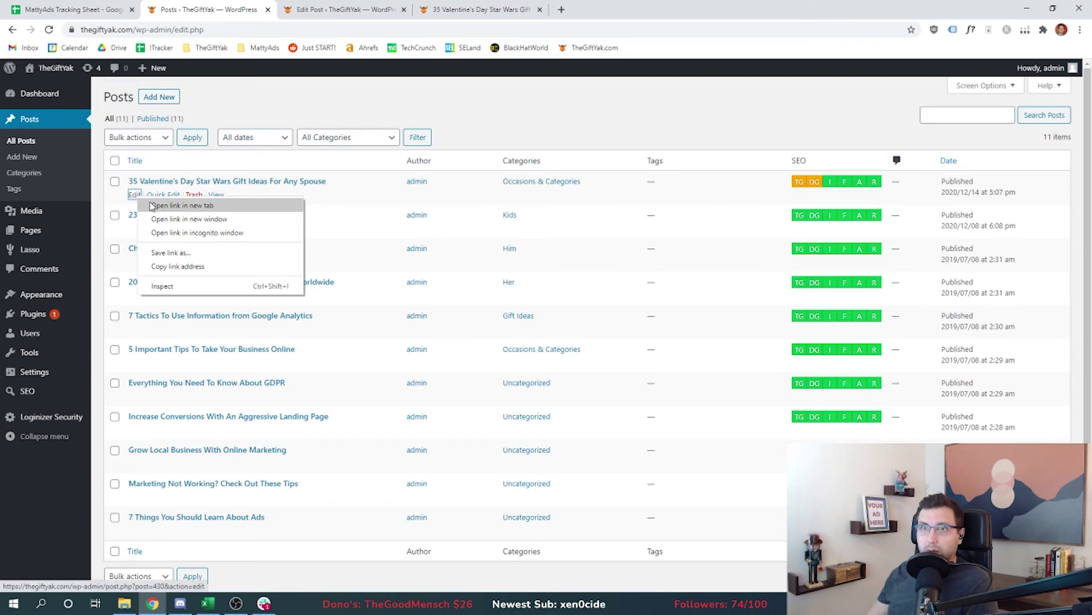
pyautogui.click(154, 206)
pyautogui.click(348, 7)
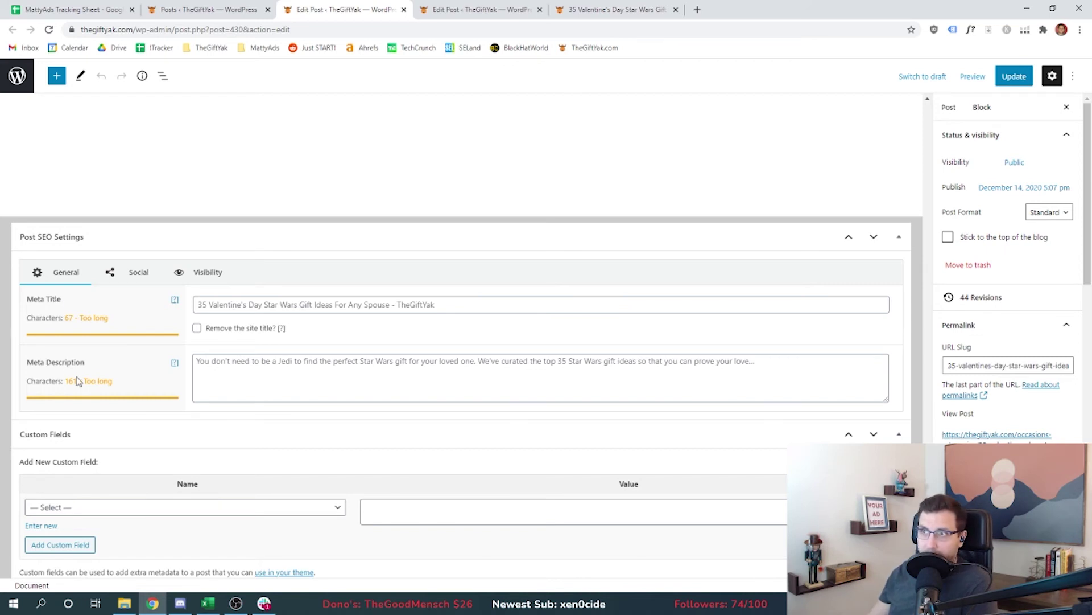
# Inspect the post's too-long meta title and the Robots Meta Settings under Visibility
pyautogui.click(401, 312)
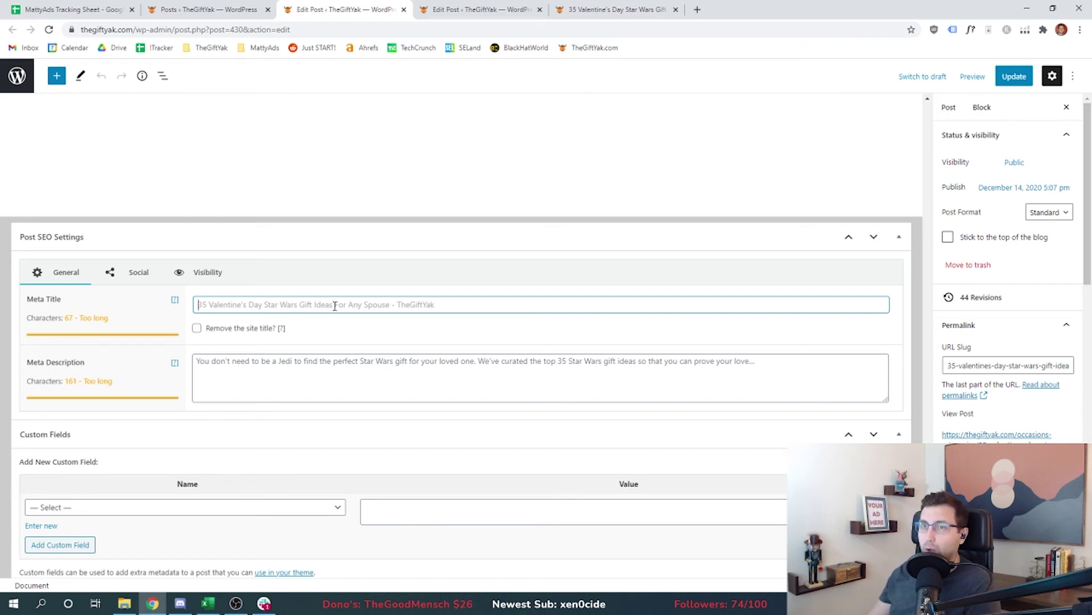
pyautogui.moveTo(101, 386); pyautogui.dragTo(26, 387)
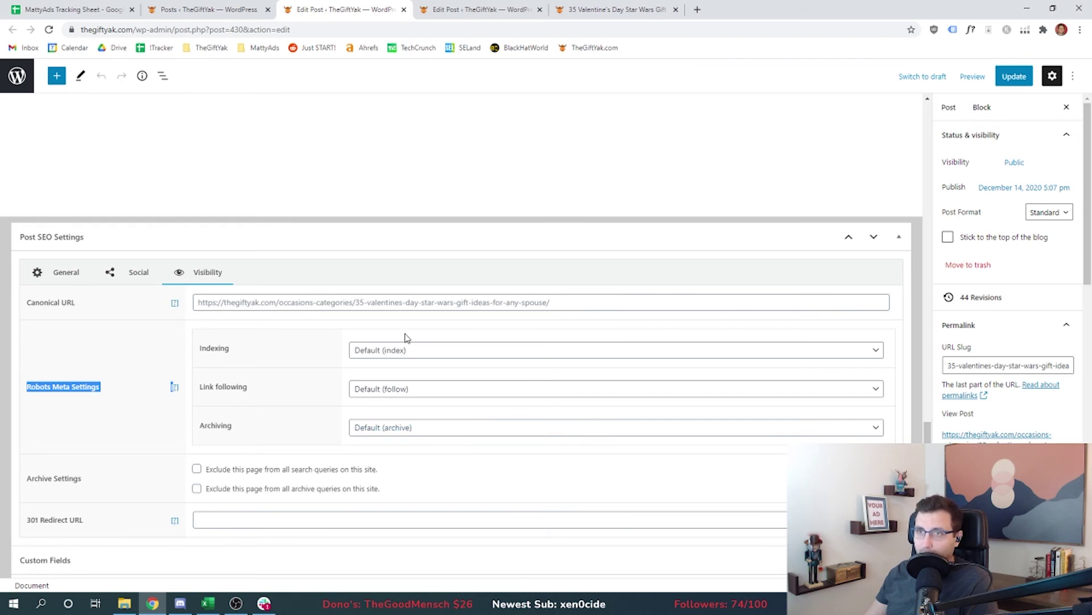
pyautogui.click(146, 380)
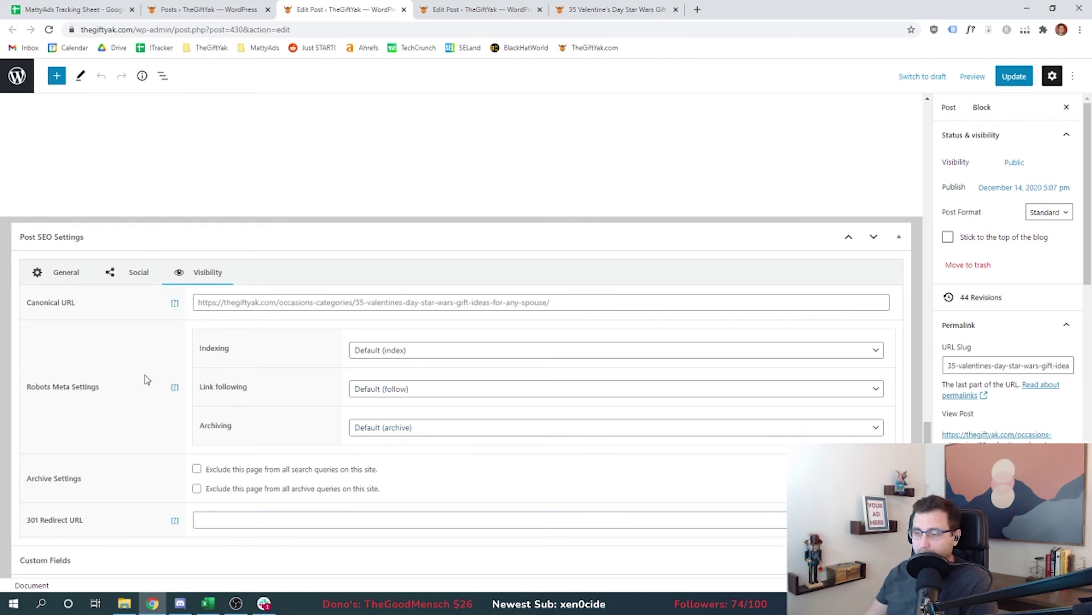
pyautogui.scroll(-2, 147, 379)
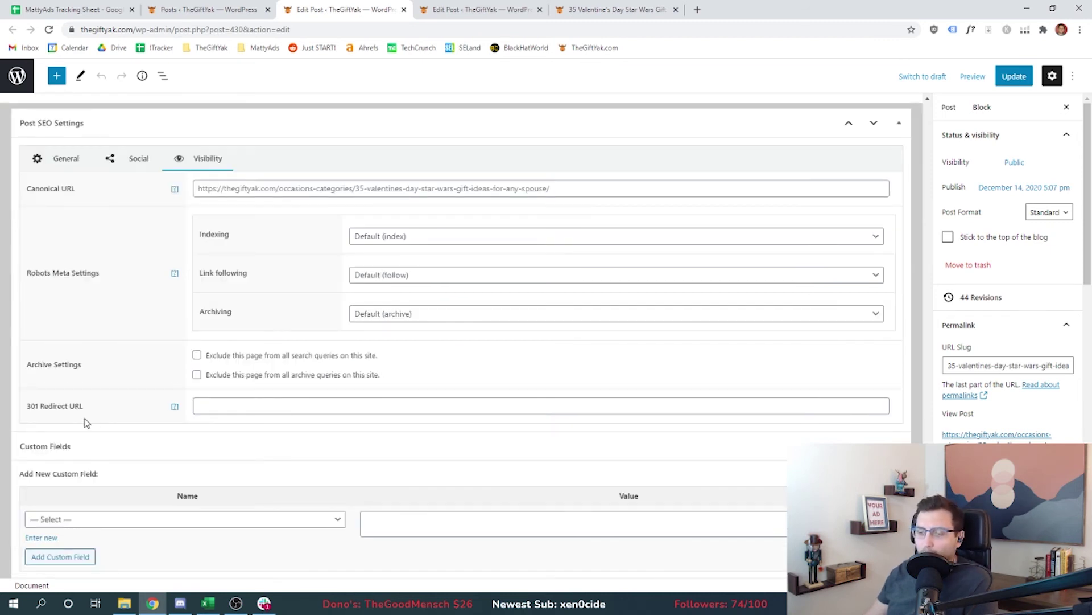
# Browse the live Valentine's Star Wars post and Occasions & Categories page, then return to admin posts
pyautogui.hotkey('ctrl', 'Tab')
pyautogui.hotkey('ctrl', 'Tab')
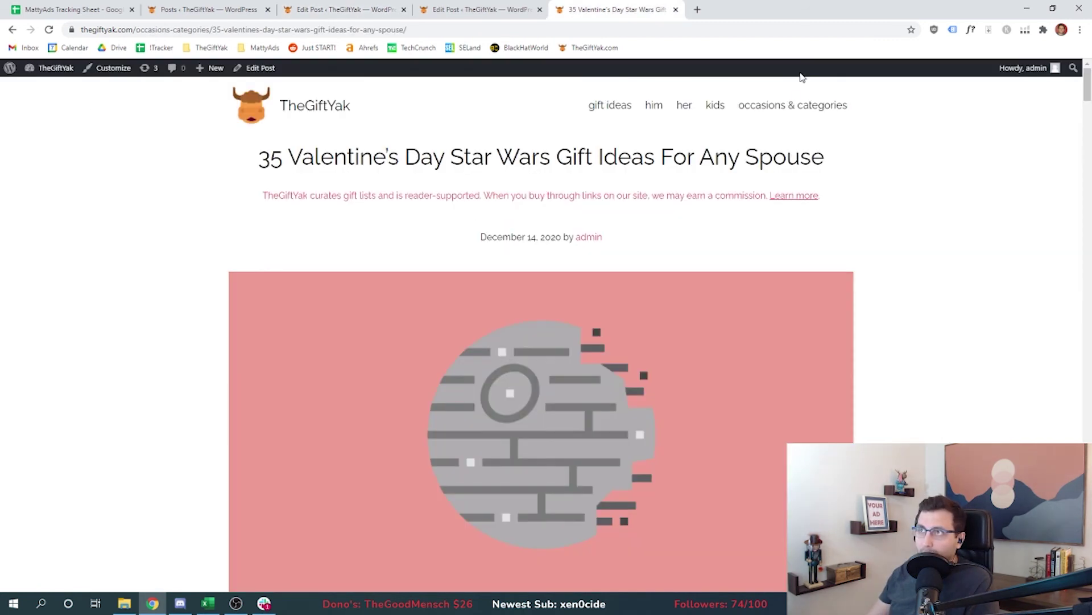
pyautogui.click(773, 114)
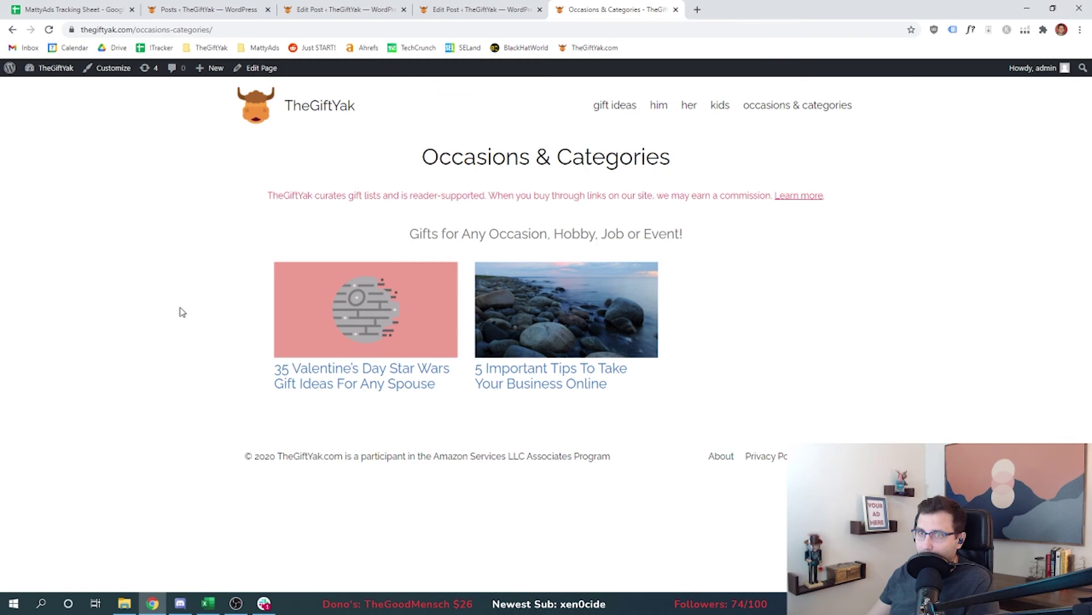
pyautogui.click(288, 383)
pyautogui.scroll(-15, 738, 427)
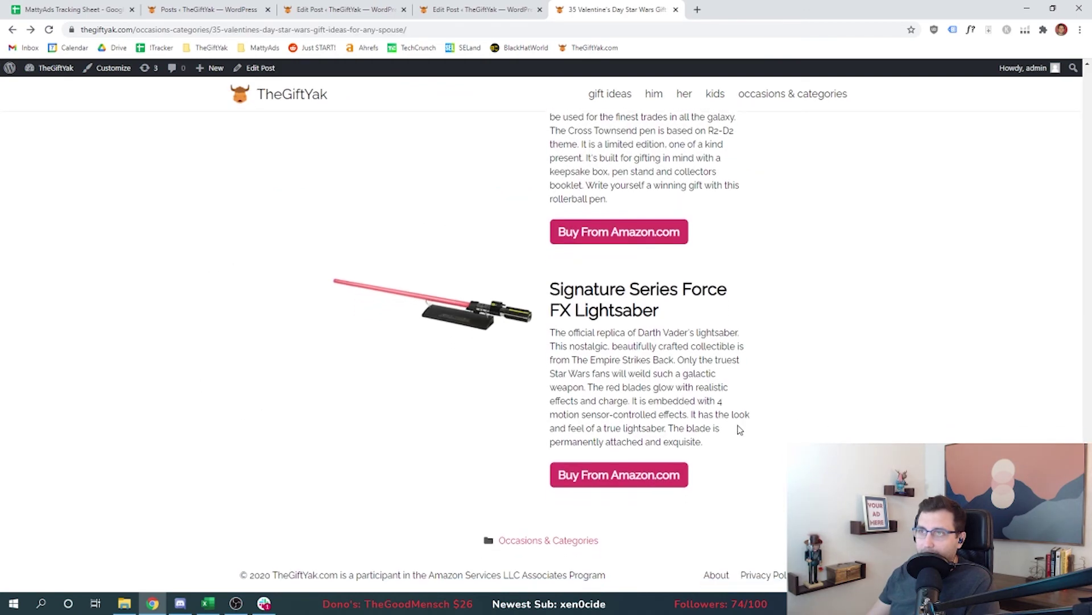
pyautogui.click(539, 541)
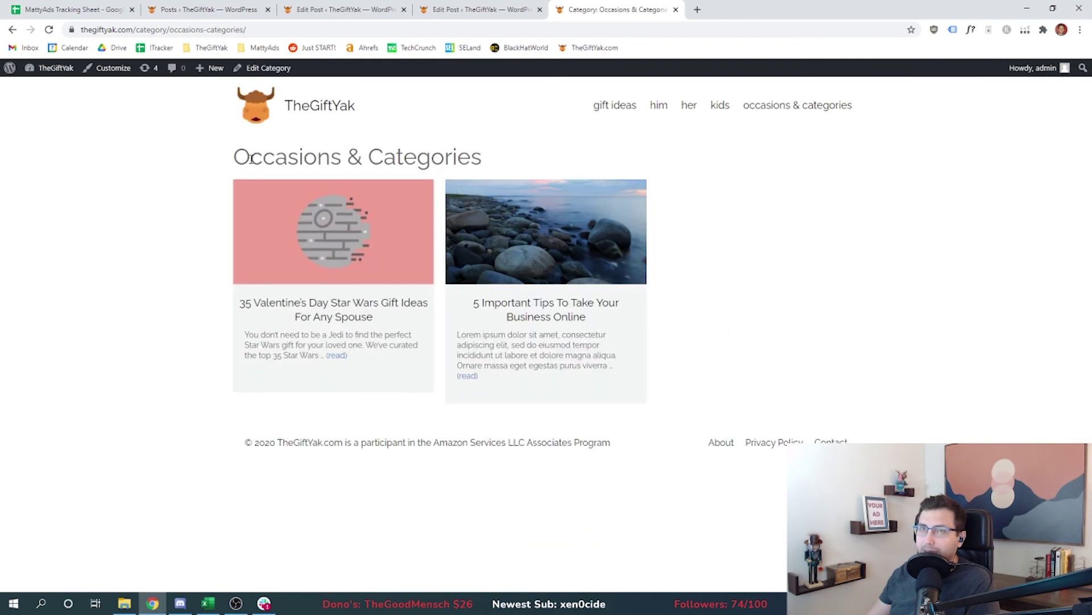
pyautogui.moveTo(134, 29); pyautogui.dragTo(316, 24)
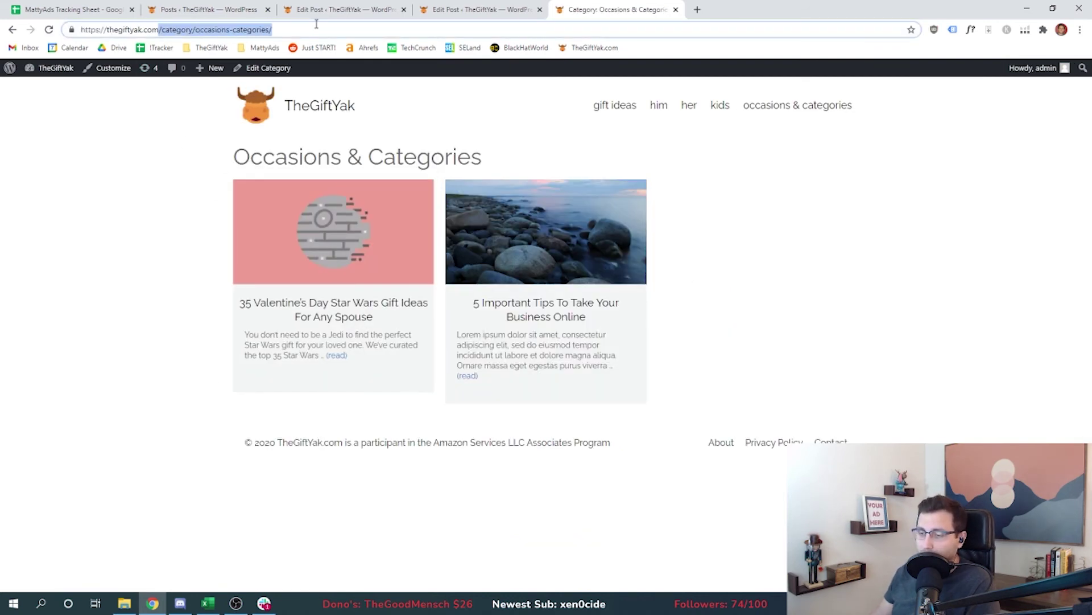
pyautogui.click(196, 29)
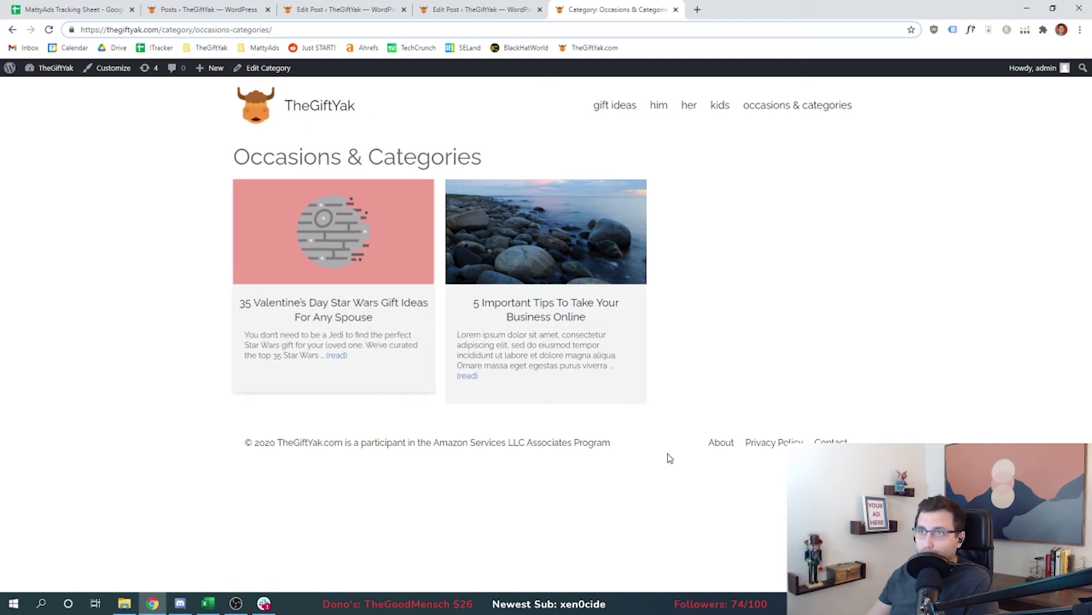
pyautogui.click(790, 118)
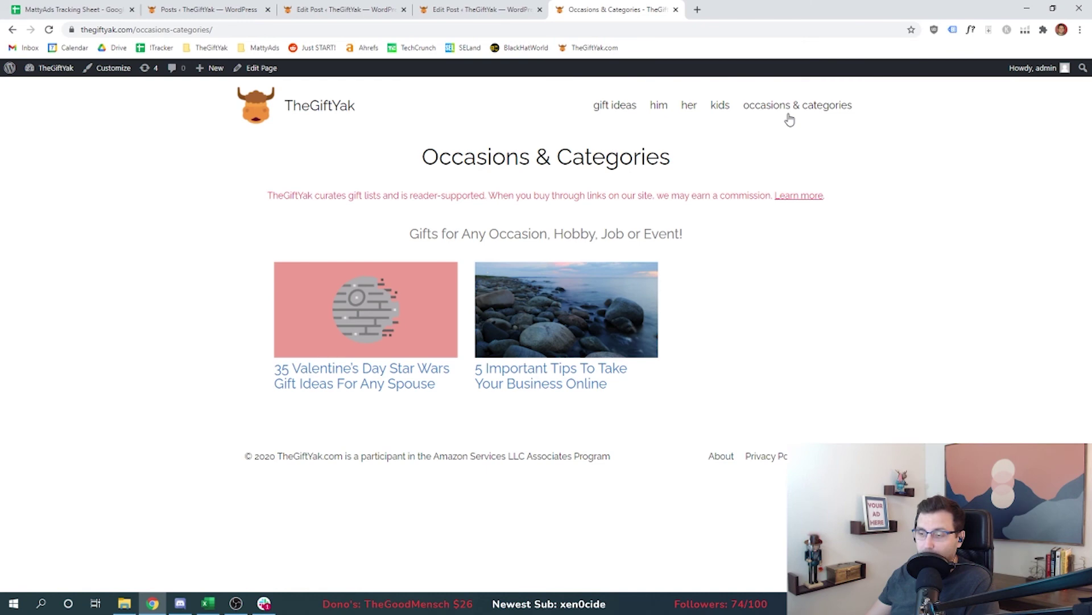
pyautogui.hotkey('ctrl', '2')
# In The SEO Framework settings, tick 'Remove site title from the title?' and review the title prefix options
pyautogui.moveTo(36, 371)
pyautogui.click(45, 385)
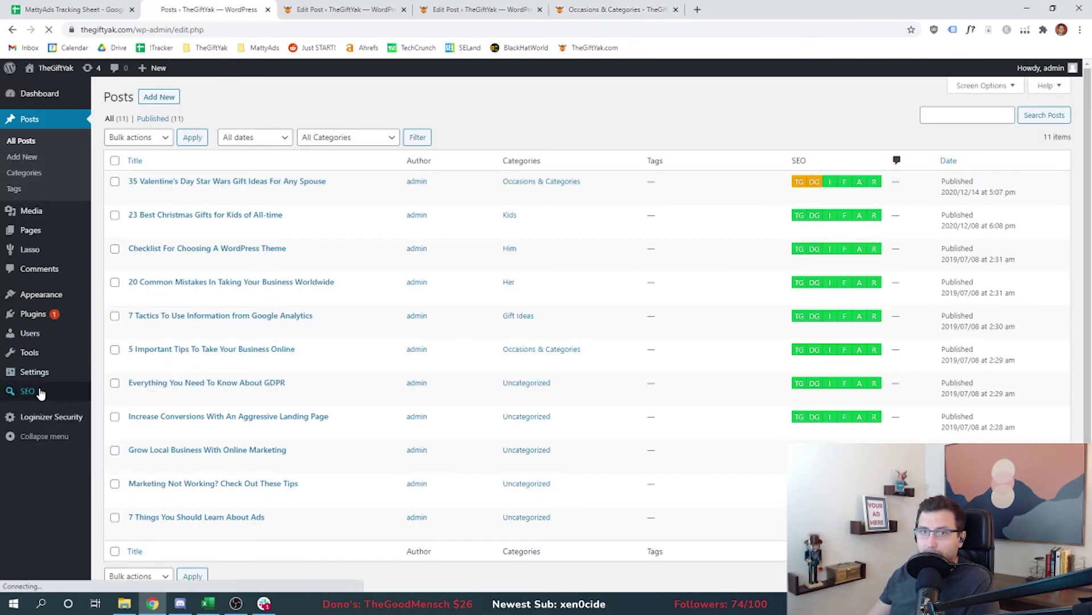
pyautogui.scroll(-3, 190, 450)
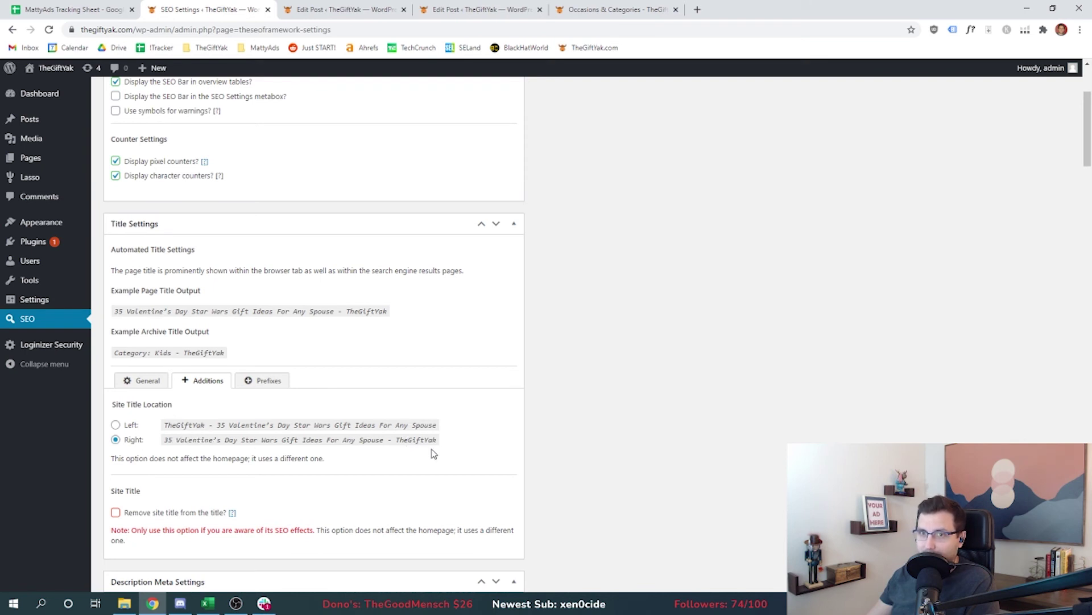
pyautogui.click(116, 513)
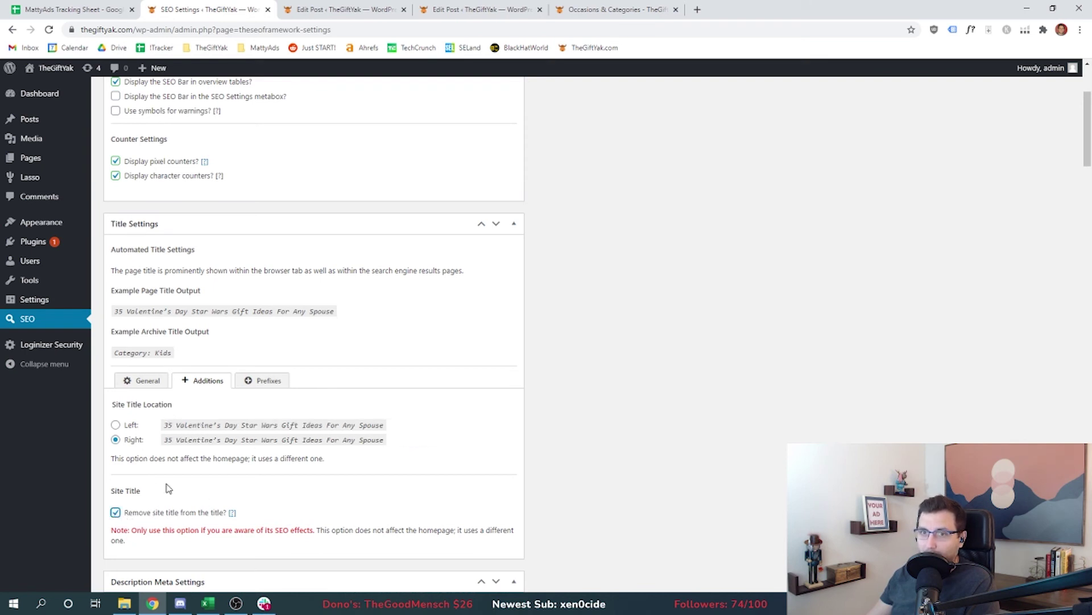
pyautogui.click(263, 380)
pyautogui.scroll(-5, 199, 342)
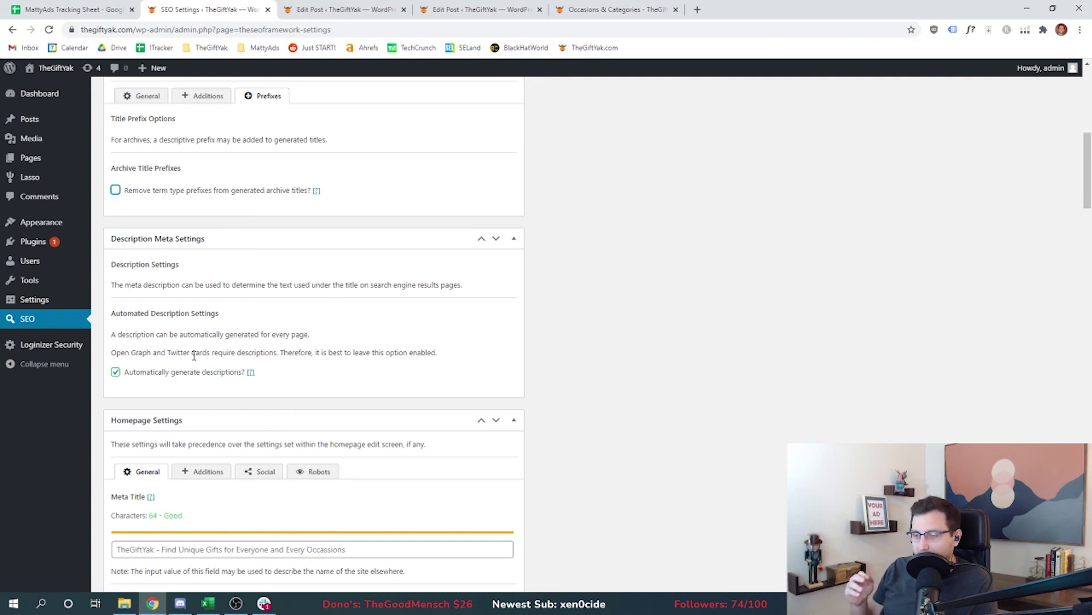
pyautogui.scroll(-2, 116, 371)
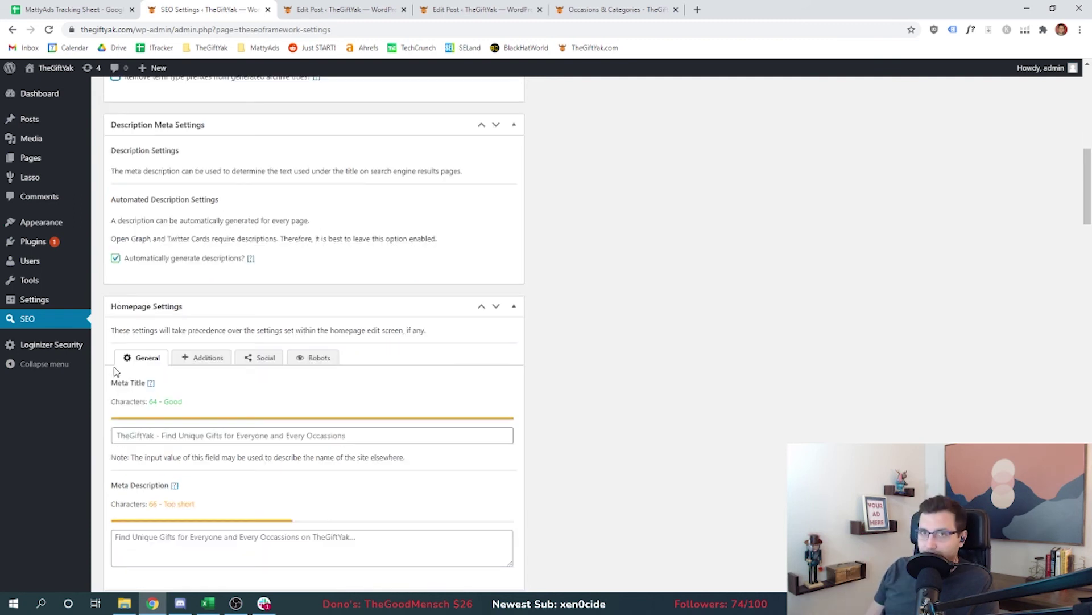
pyautogui.scroll(-2, 126, 322)
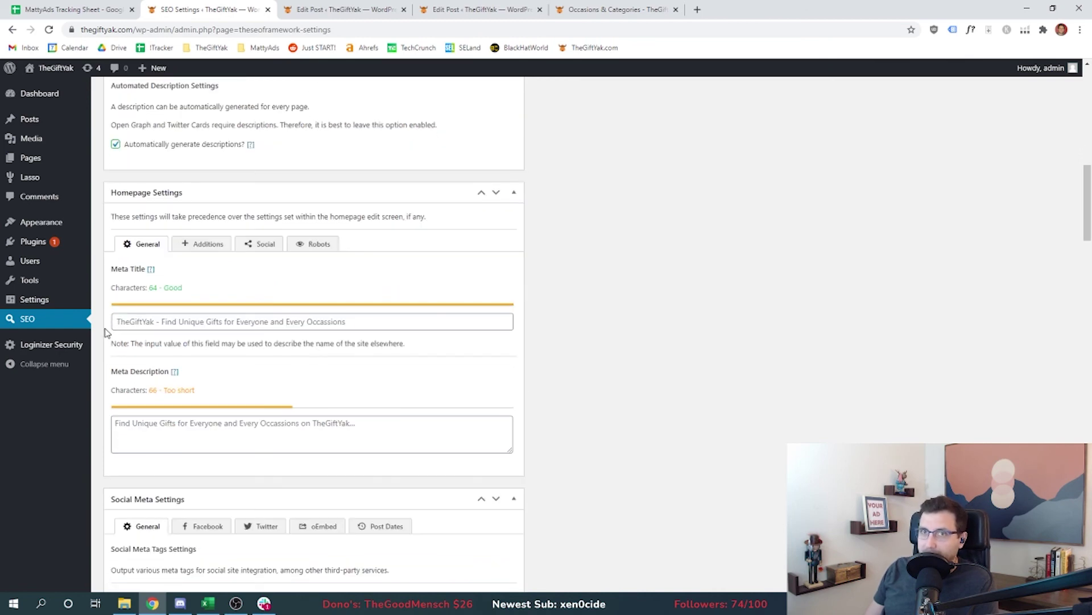
pyautogui.click(697, 11)
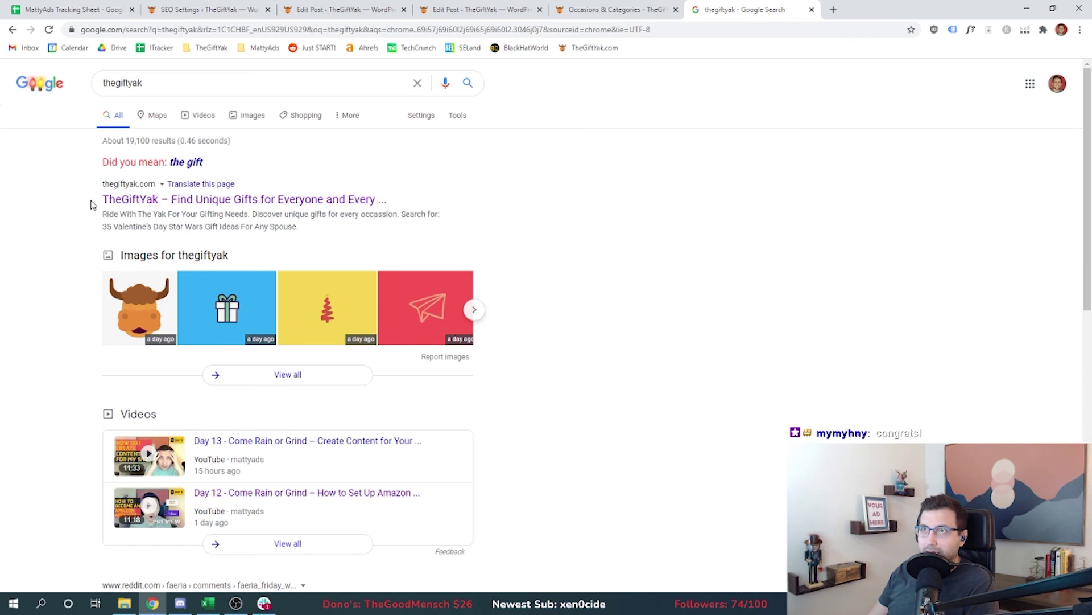
# Highlight the first thegiftyak result's title and description snippet to compare them with the site's SEO settings
pyautogui.moveTo(91, 204); pyautogui.dragTo(403, 208)
pyautogui.moveTo(300, 227); pyautogui.dragTo(104, 225)
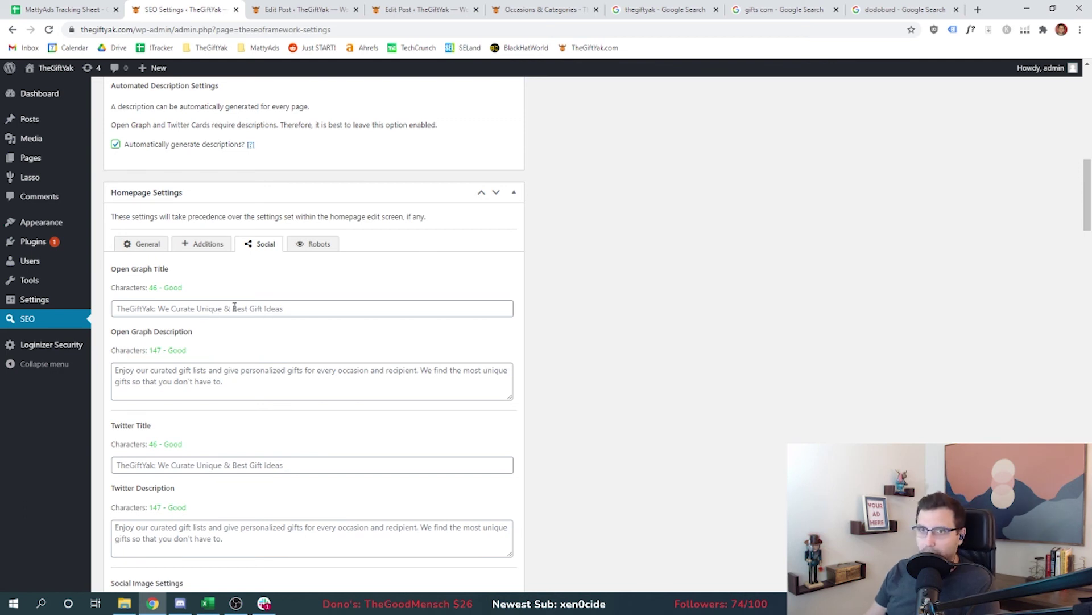
# Review the homepage Open Graph, Twitter and social image fields, then the Twitter social meta options
pyautogui.scroll(-2, 242, 534)
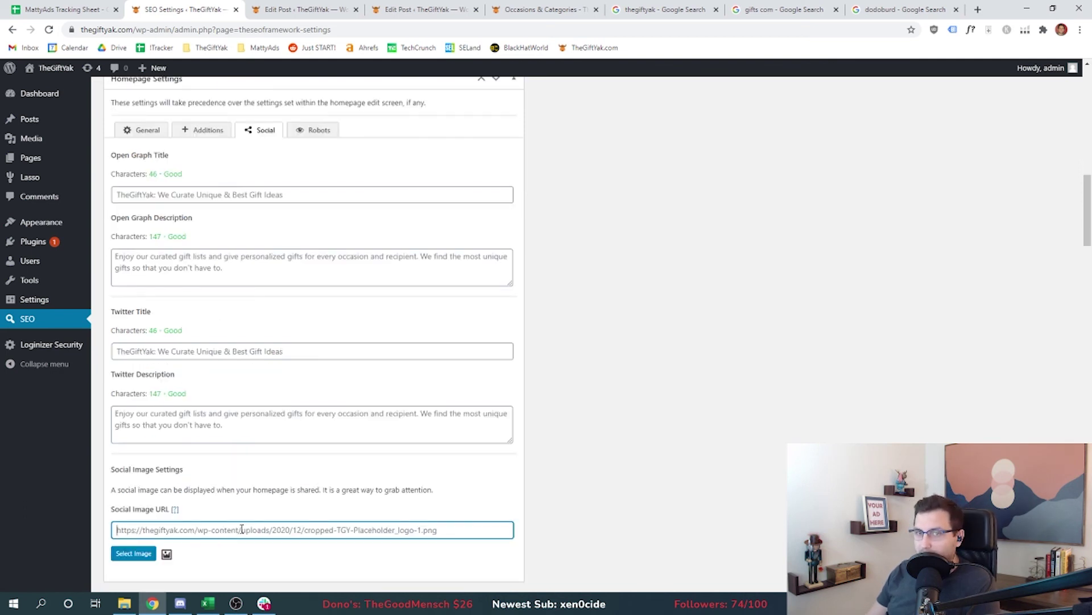
pyautogui.scroll(-1, 268, 539)
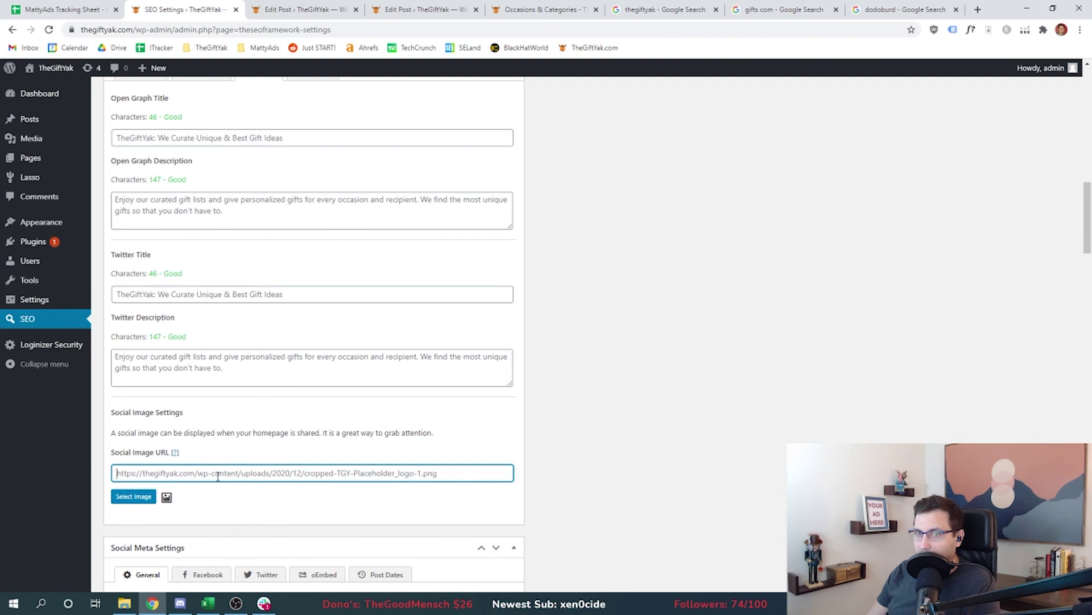
pyautogui.moveTo(167, 498)
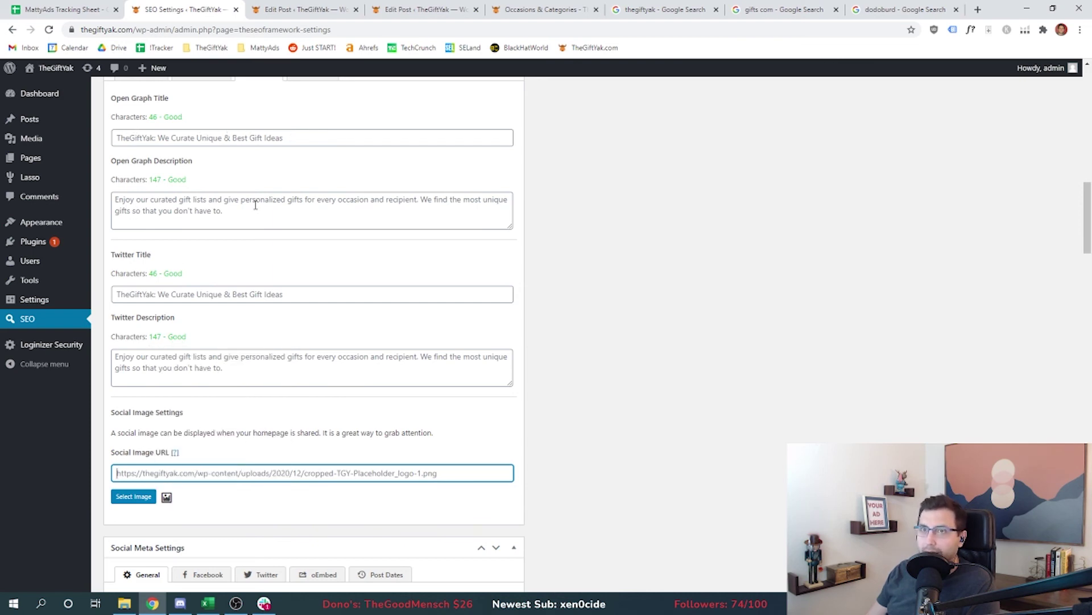
pyautogui.scroll(-8, 200, 231)
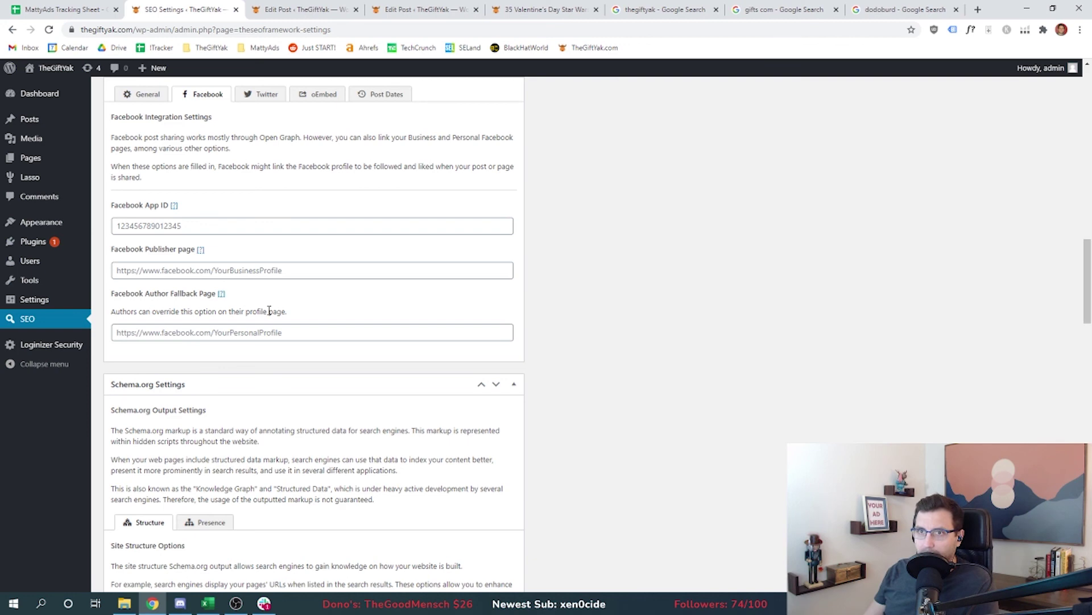
pyautogui.click(267, 95)
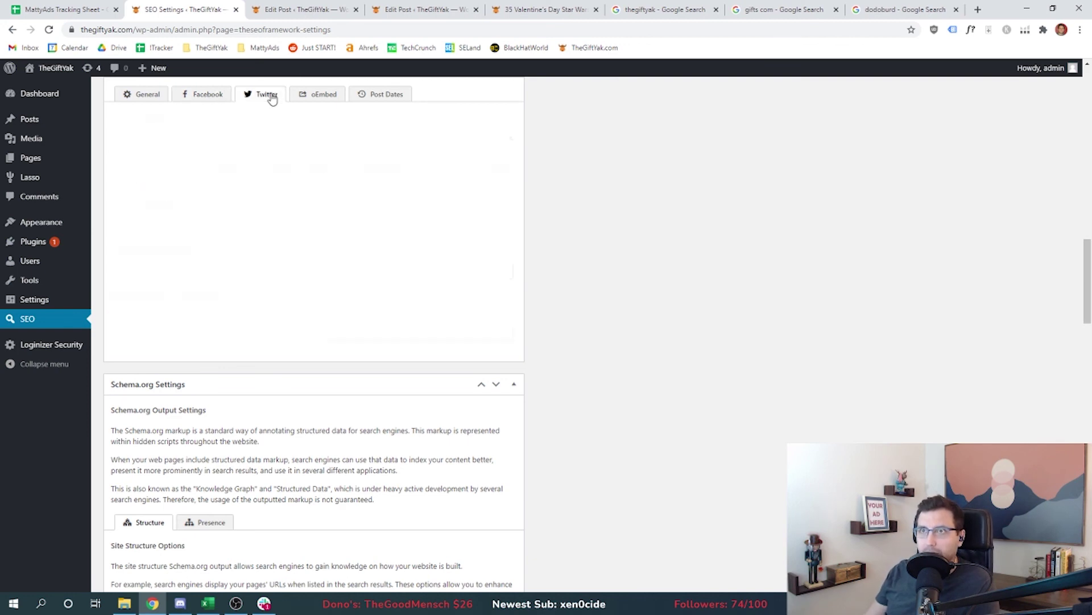
pyautogui.scroll(-18, 161, 165)
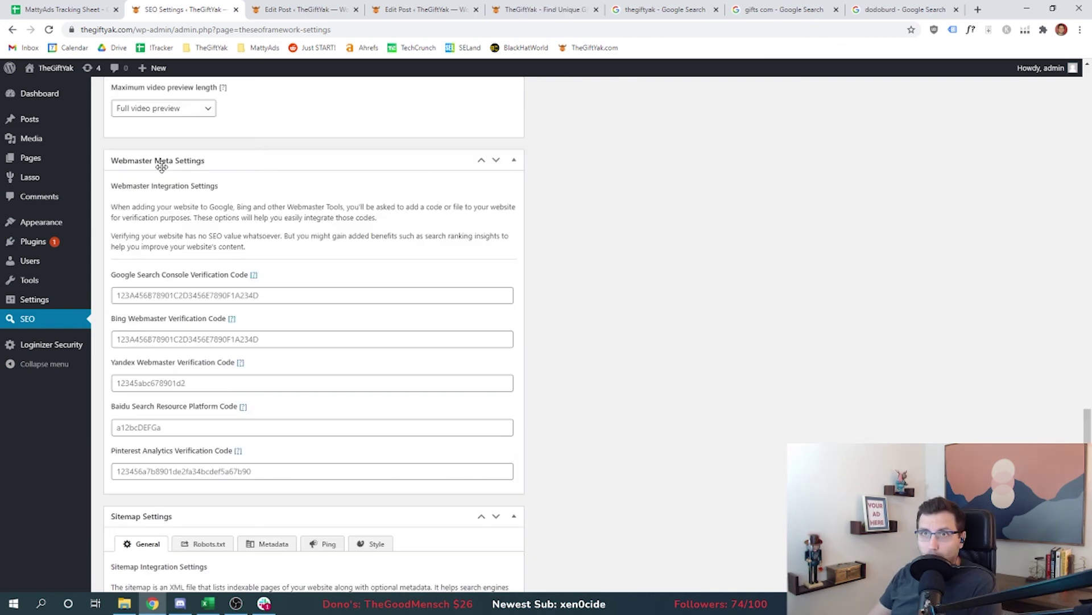
pyautogui.doubleClick(115, 275)
pyautogui.moveTo(148, 275); pyautogui.dragTo(230, 275)
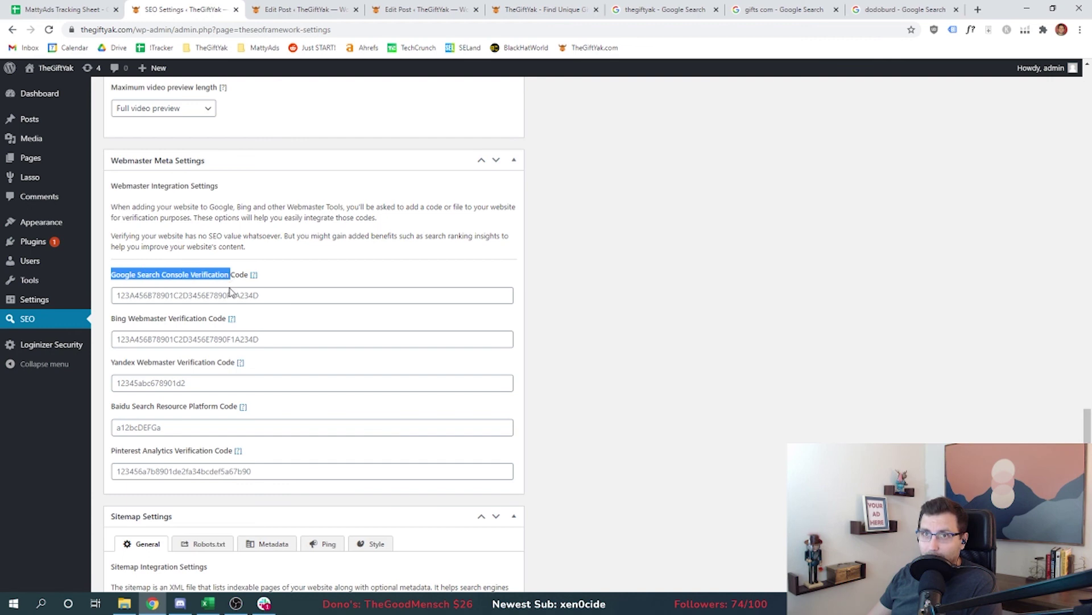
pyautogui.moveTo(111, 319); pyautogui.dragTo(202, 317)
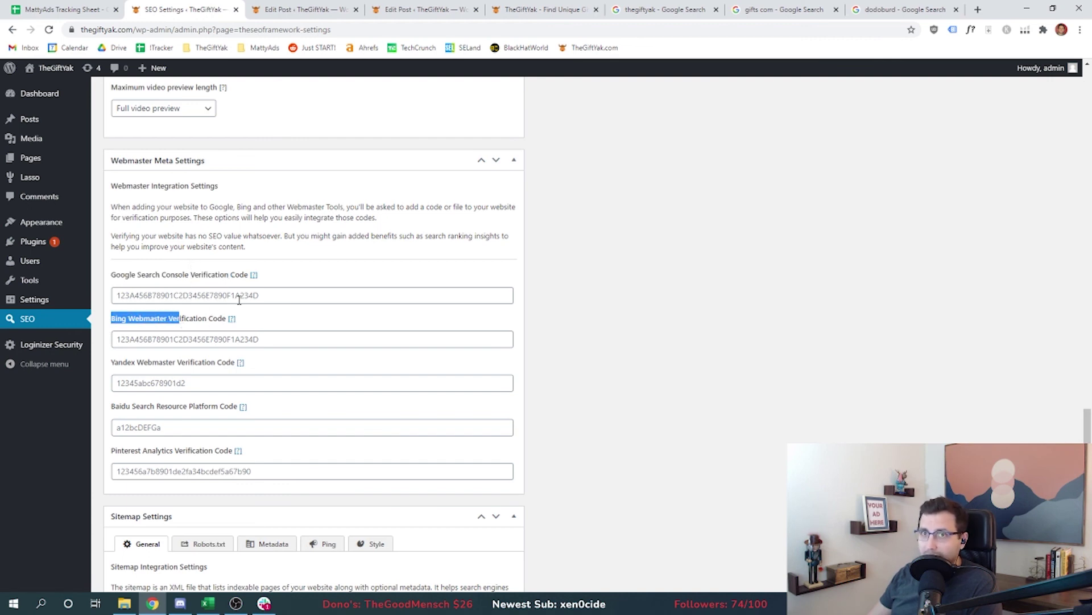
pyautogui.click(682, 11)
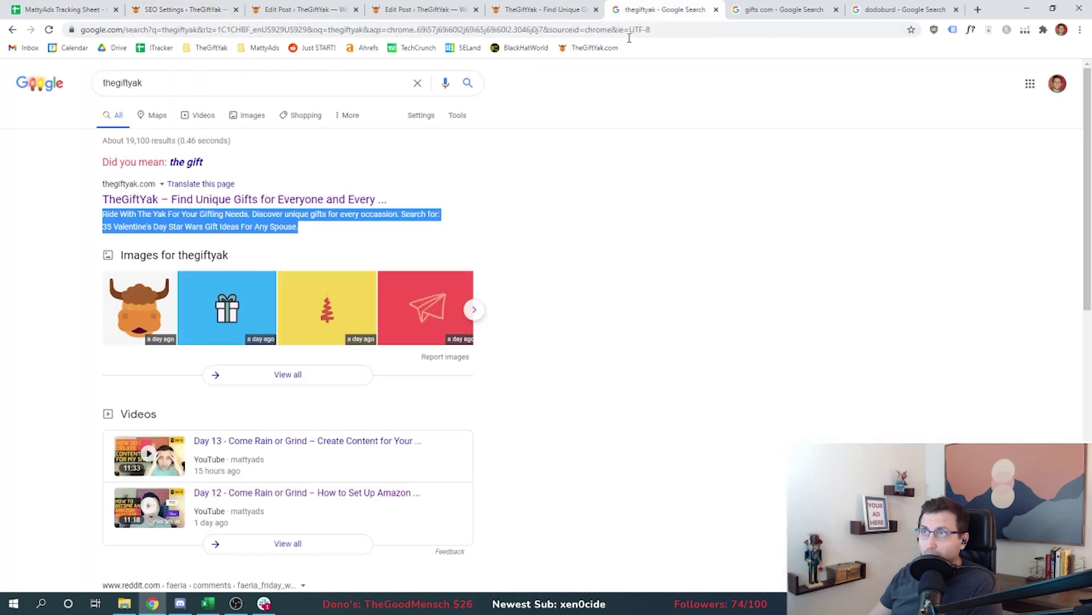
pyautogui.click(93, 198)
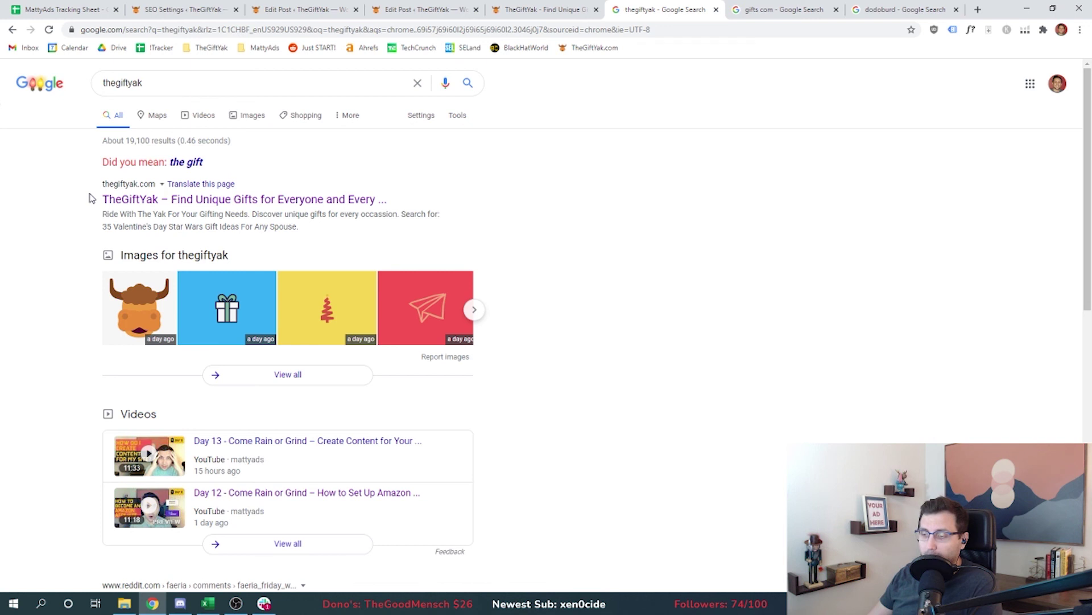
pyautogui.moveTo(84, 200)
pyautogui.mouseDown()
pyautogui.moveTo(317, 215)
pyautogui.moveTo(191, 215)
pyautogui.moveTo(91, 189)
pyautogui.mouseUp()
pyautogui.click(322, 226)
pyautogui.hotkey('ctrl', '2')
pyautogui.moveTo(110, 396); pyautogui.dragTo(196, 409)
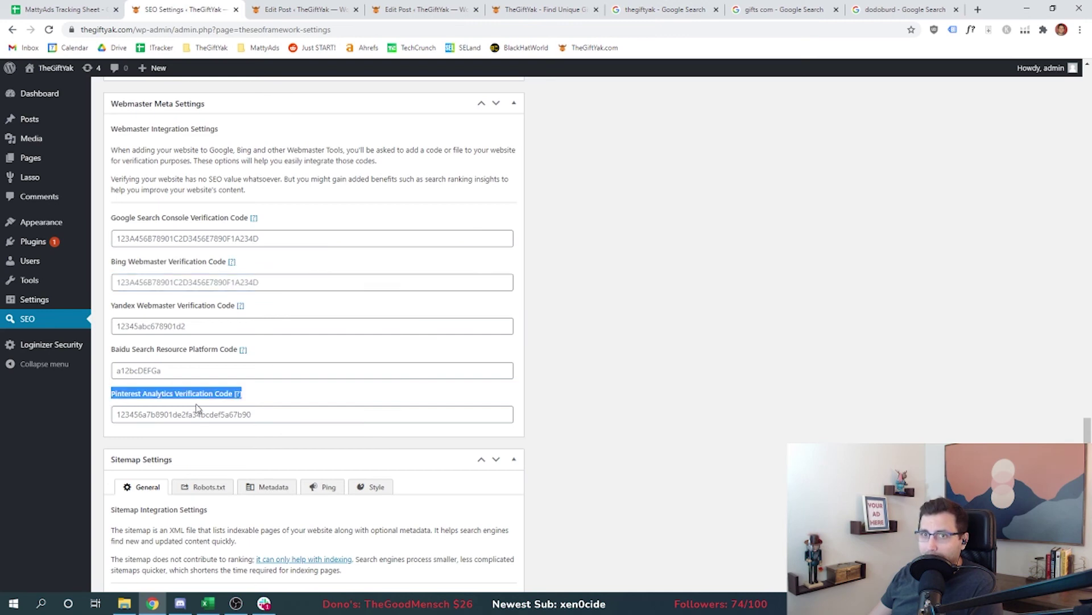
pyautogui.click(197, 408)
pyautogui.scroll(-5, 245, 283)
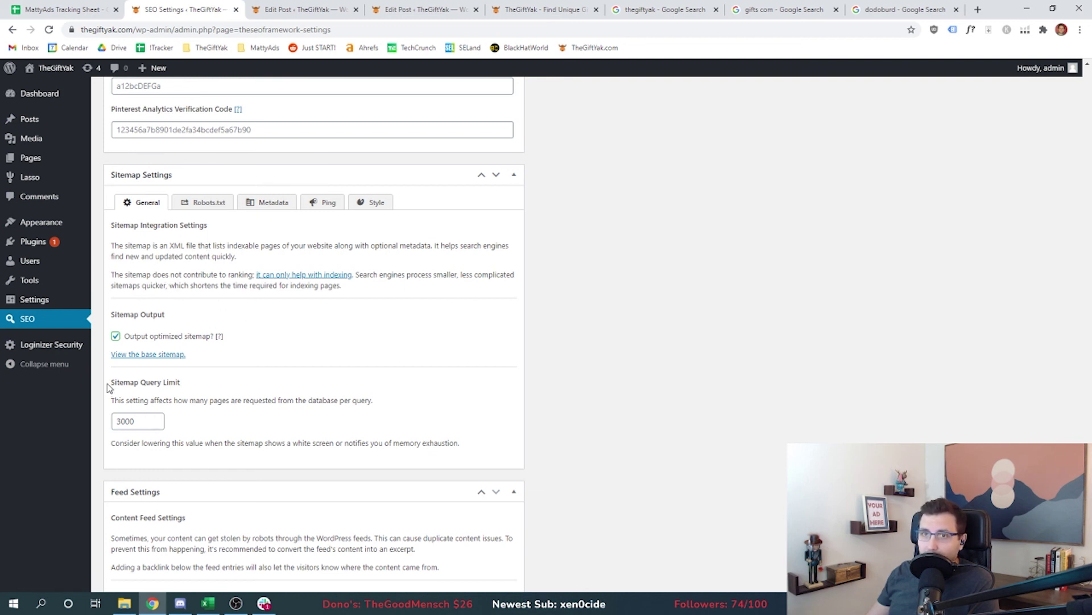
pyautogui.moveTo(108, 382); pyautogui.dragTo(403, 402)
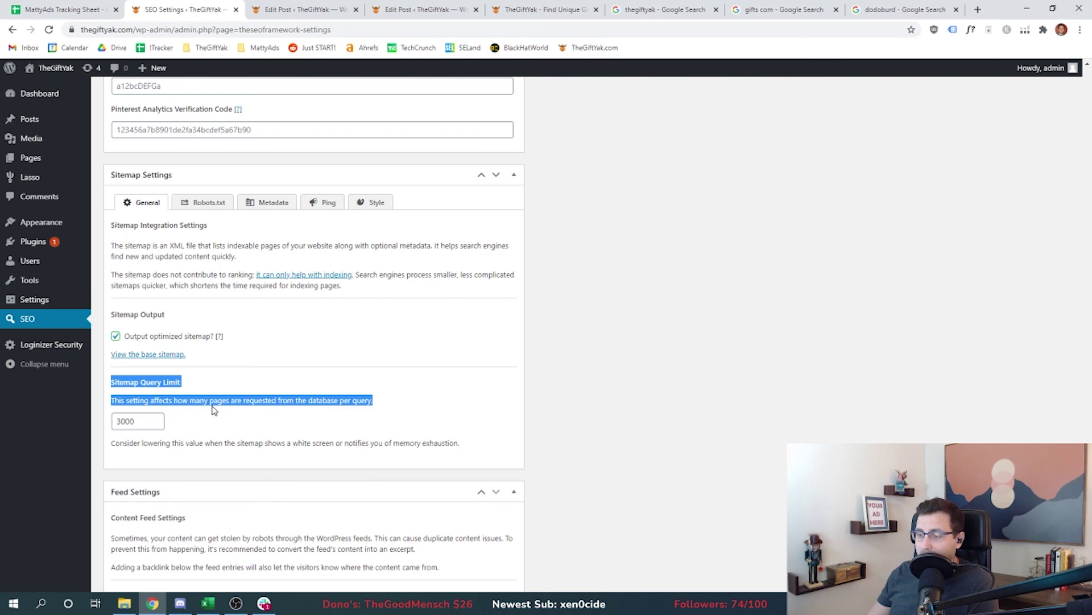
pyautogui.scroll(20, 214, 413)
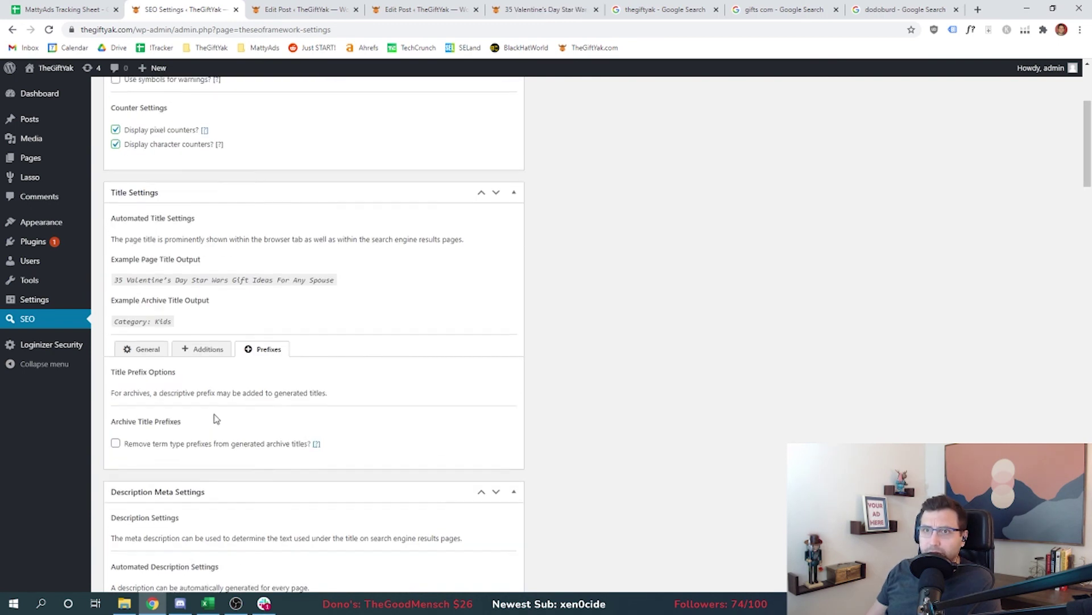
pyautogui.scroll(3, 216, 419)
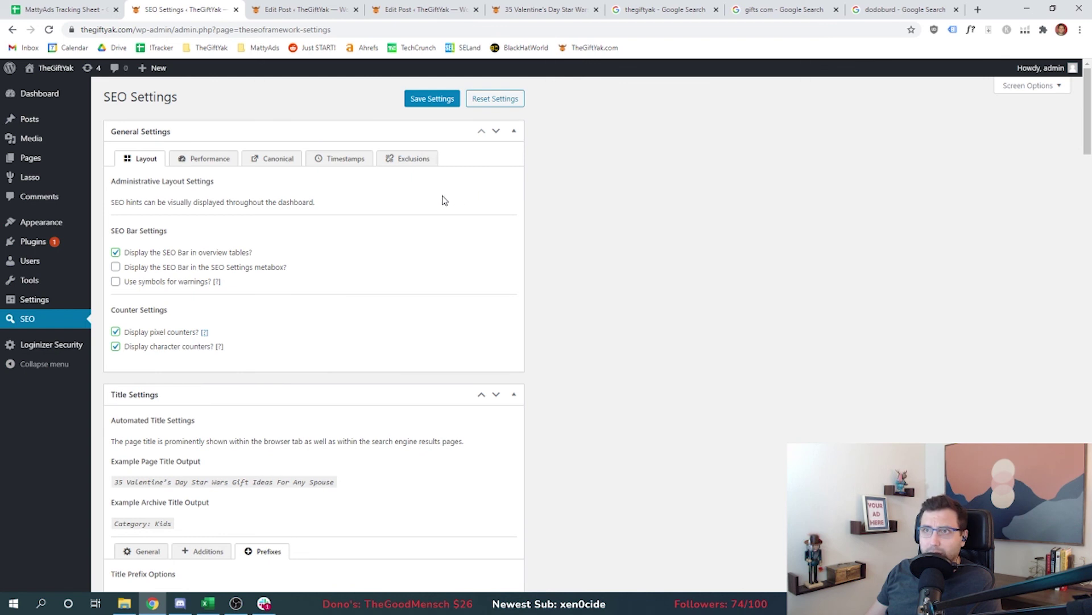
# Show the Performance options in General Settings
pyautogui.click(191, 161)
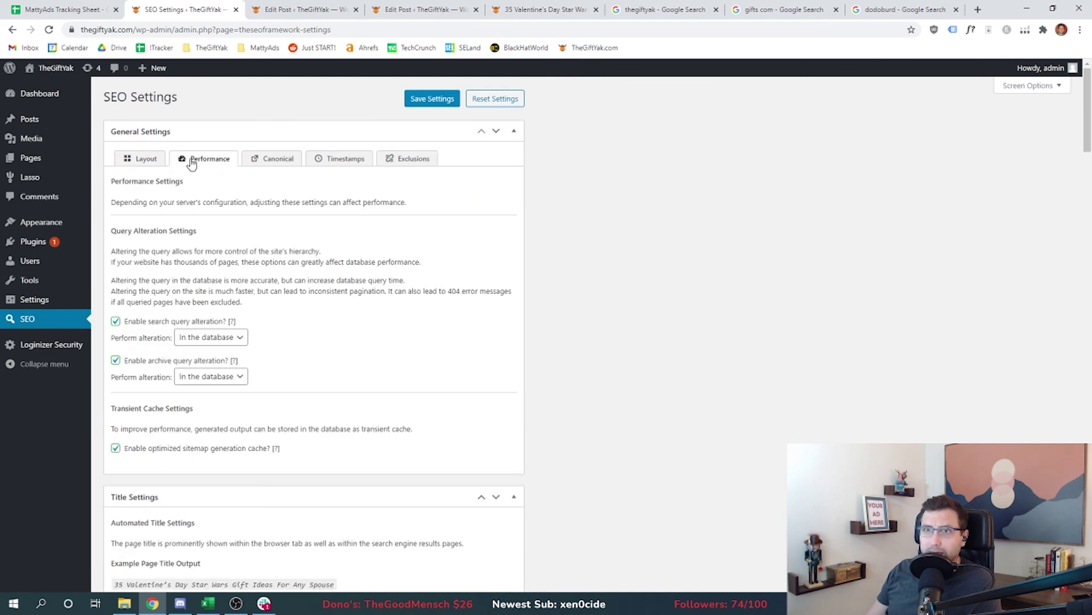